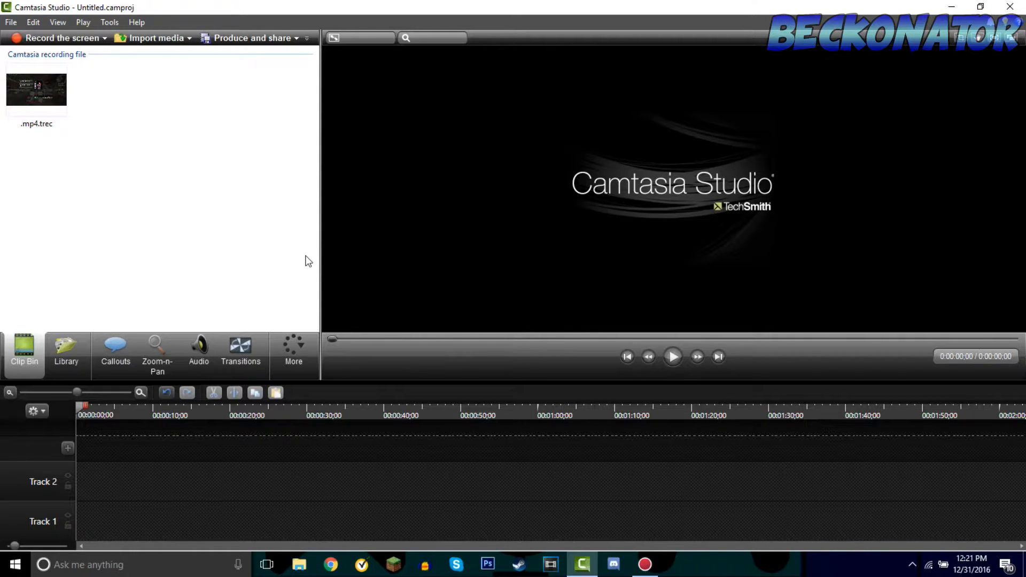
Step: Add a third track to the timeline
click(67, 448)
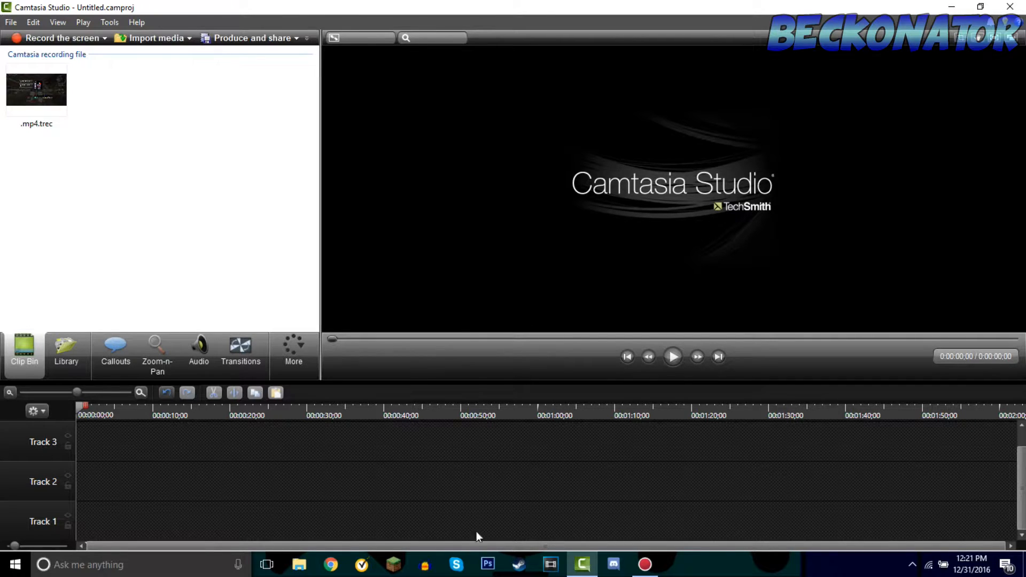
click(646, 567)
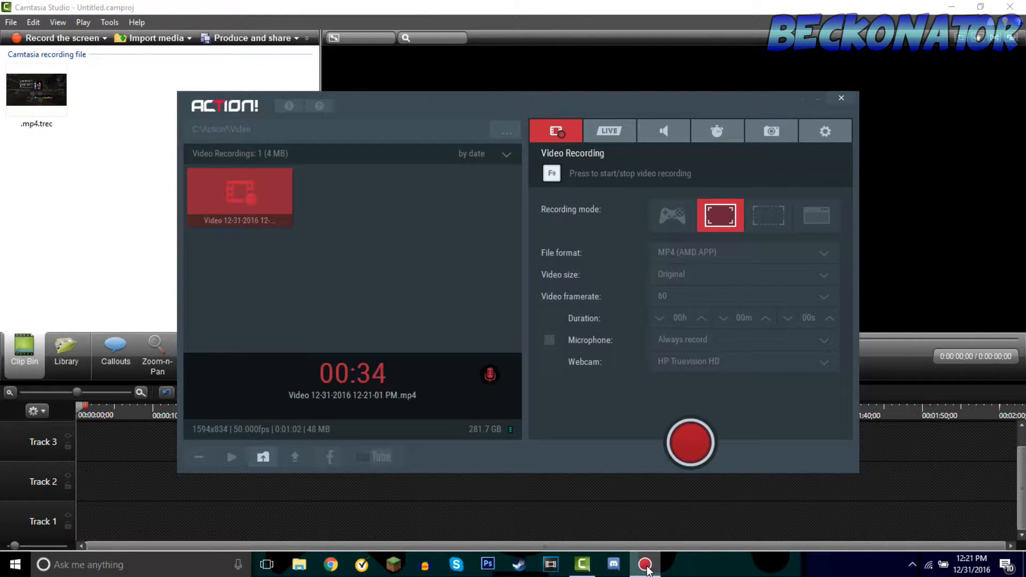
click(646, 566)
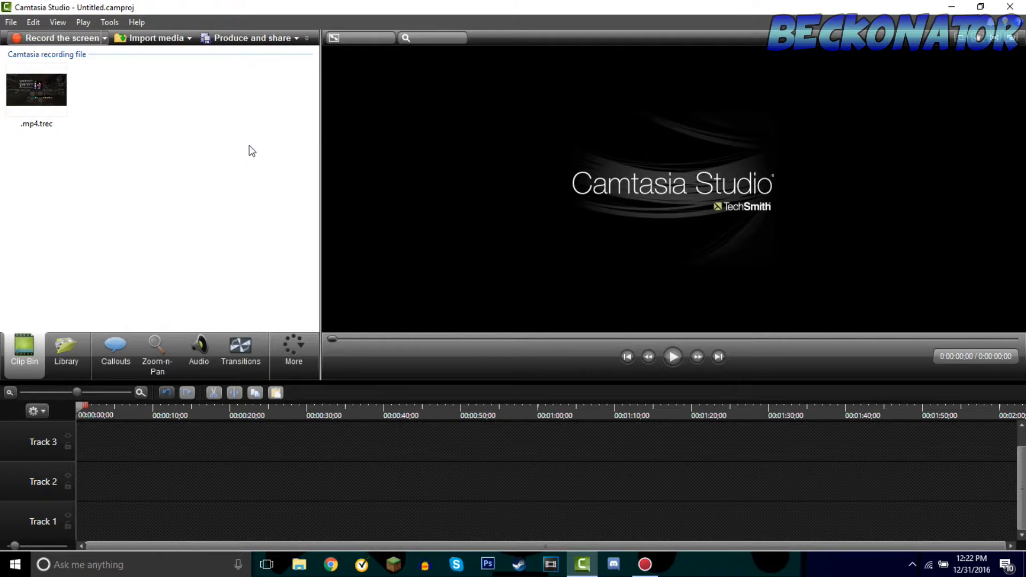
Step: Bring up the screen recorder, extend the custom capture area to 1600 x 841 and raise the audio level to maximum
key(super+d)
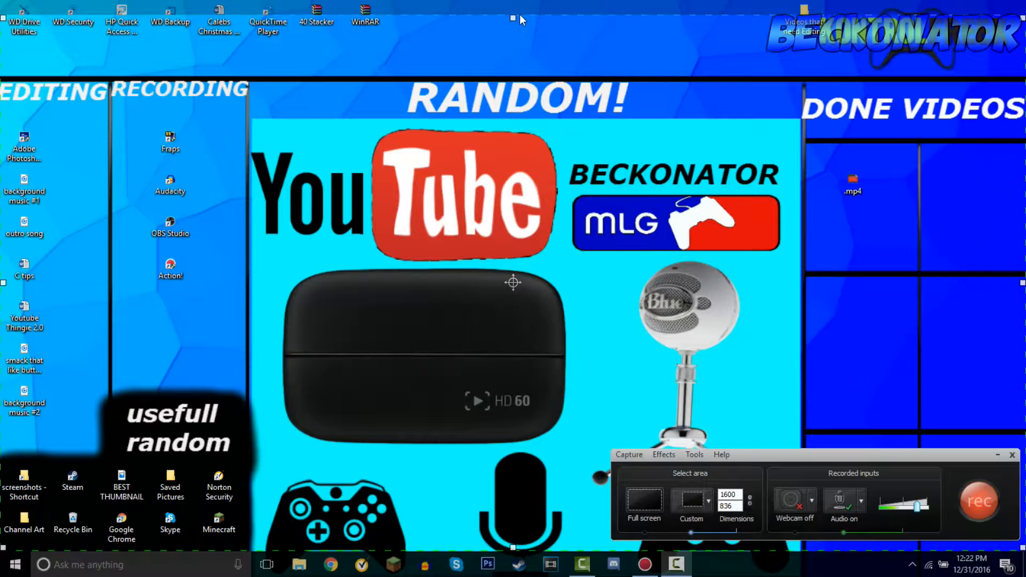
drag(512, 16, 524, 15)
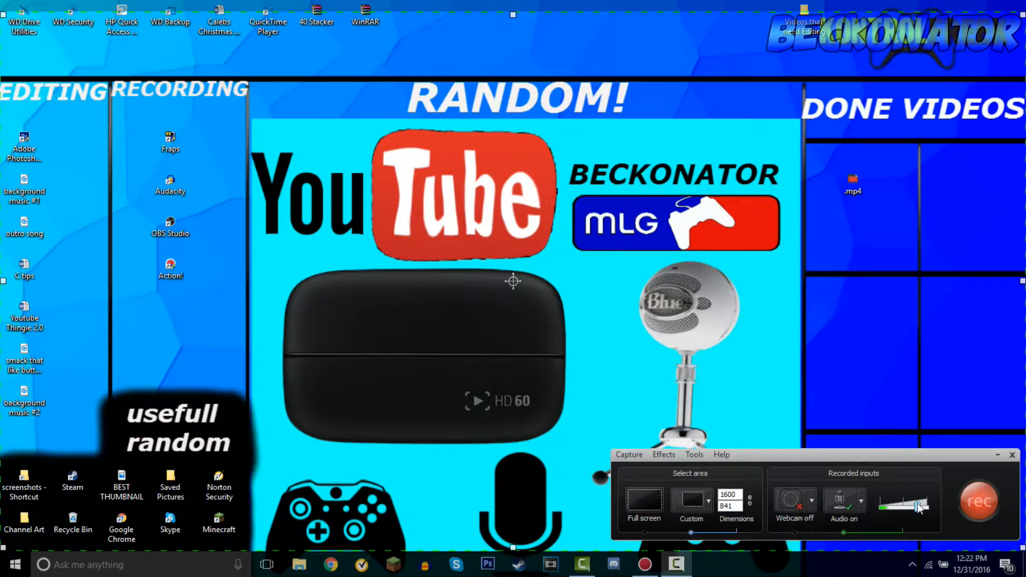
drag(918, 508, 913, 508)
drag(915, 507, 930, 505)
Step: Return to the Camtasia Studio editor, switch the capture area to full screen and back to a custom 1600 x 836 area
click(583, 564)
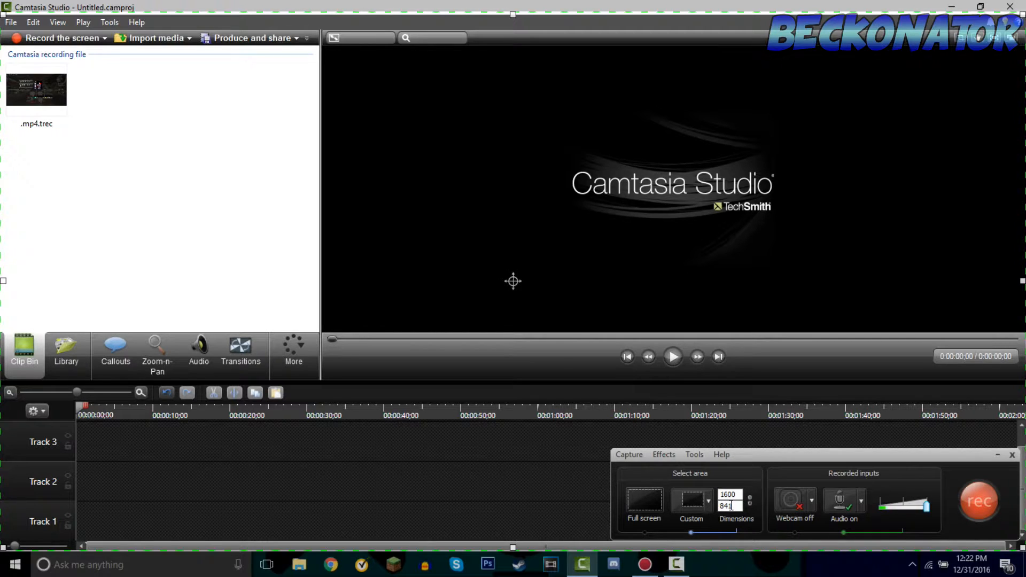
click(650, 505)
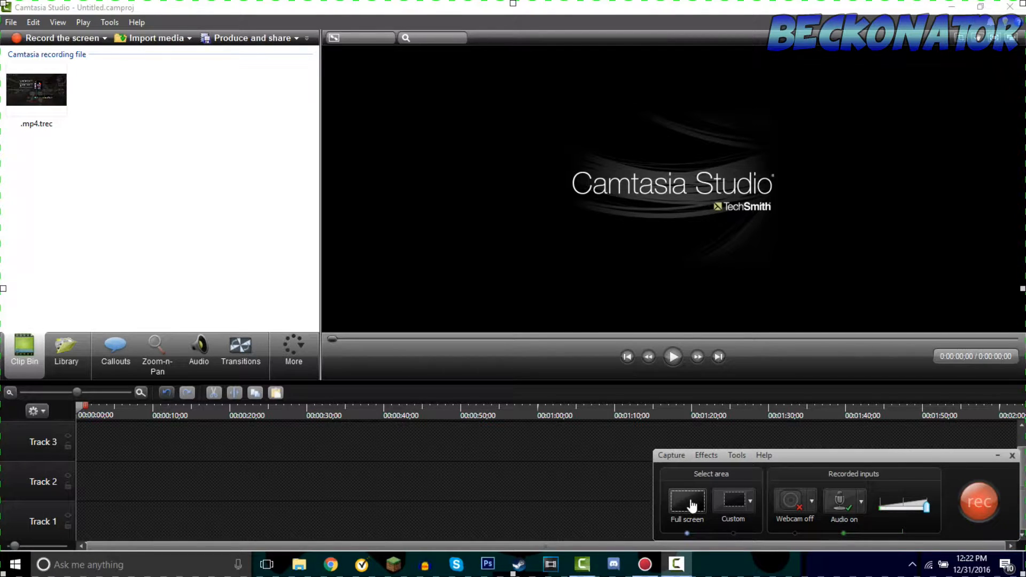
click(737, 504)
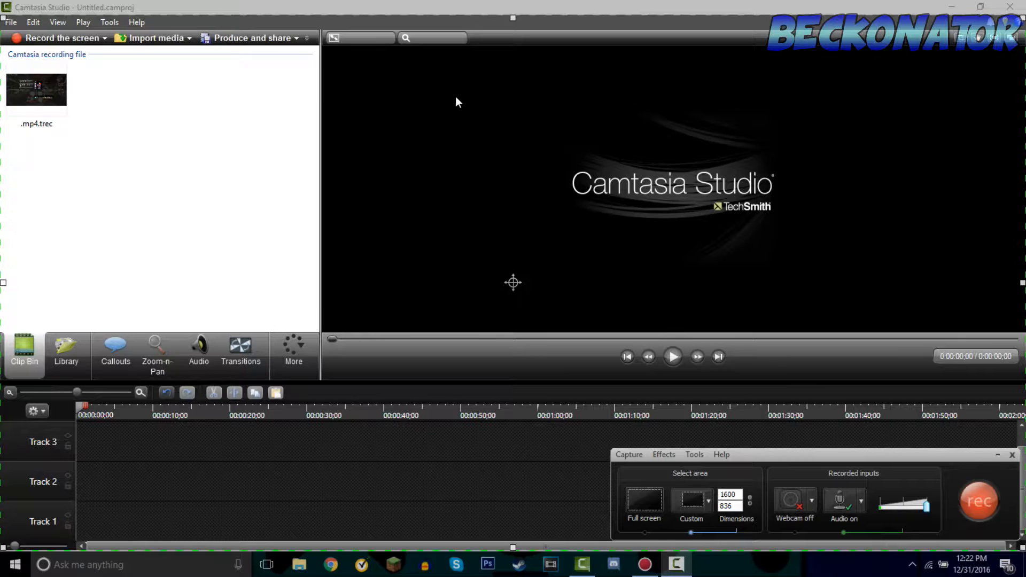
Step: Record a short test capture, stop it, delete the recording from the preview and close the recorder
click(974, 497)
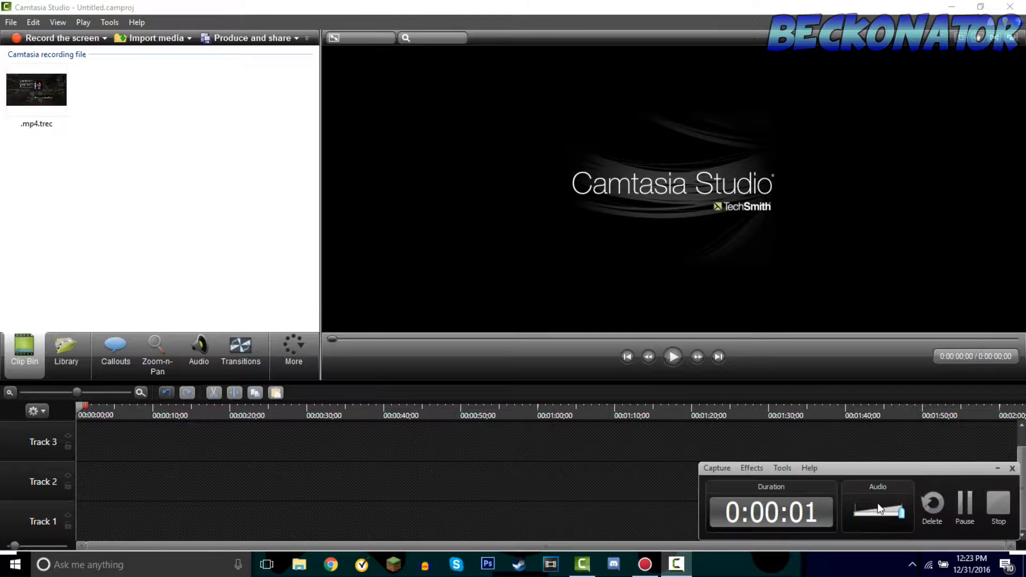
click(999, 505)
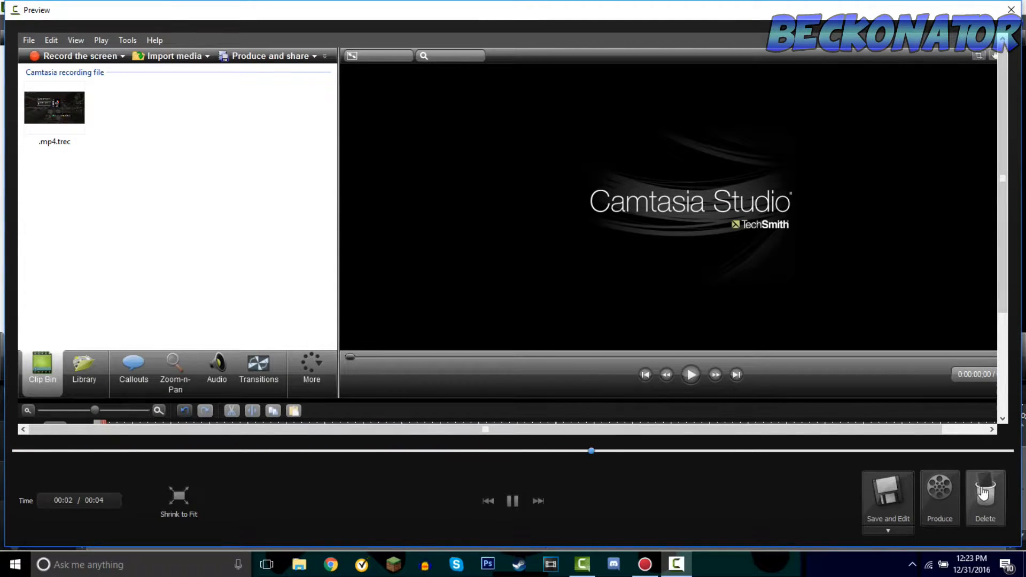
click(984, 497)
click(484, 295)
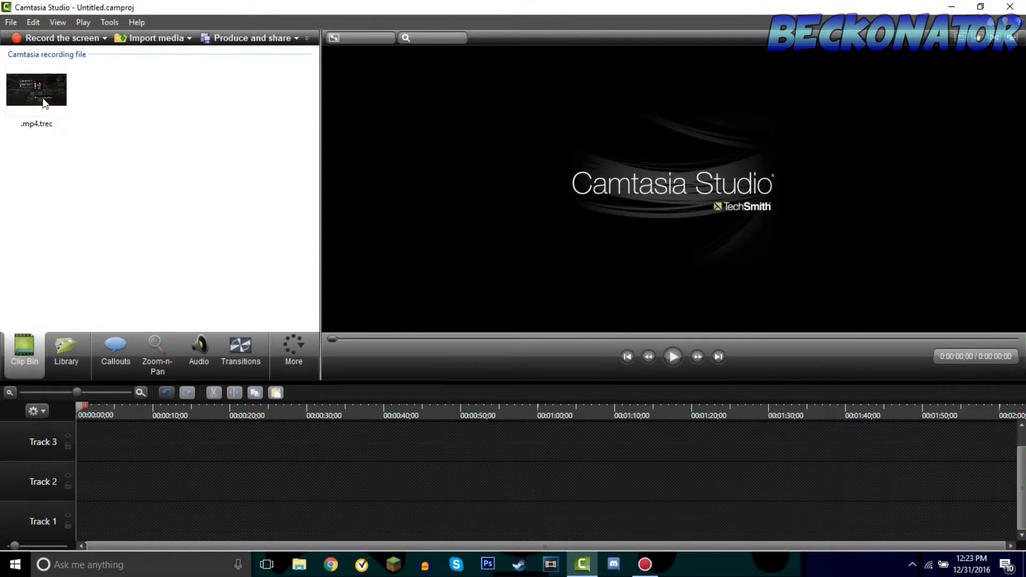
click(1012, 455)
Step: Place the .mp4.trec recording from the clip bin at the start of Track 1
drag(39, 76, 114, 452)
drag(60, 99, 119, 470)
drag(83, 519, 84, 519)
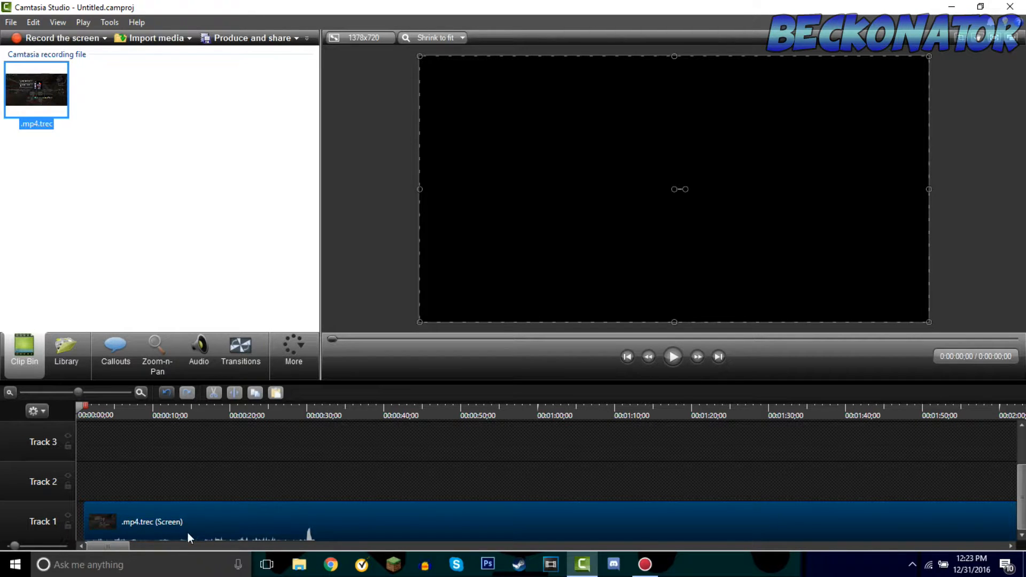
Step: Cut the opening of the Track 1 clip from the start up to 0:00:35;18
click(24, 396)
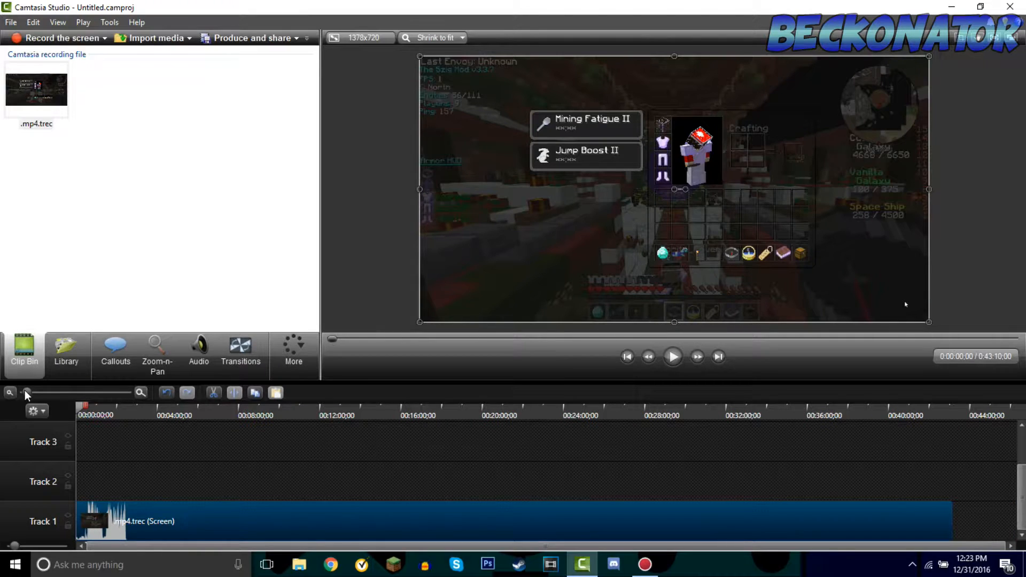
click(27, 395)
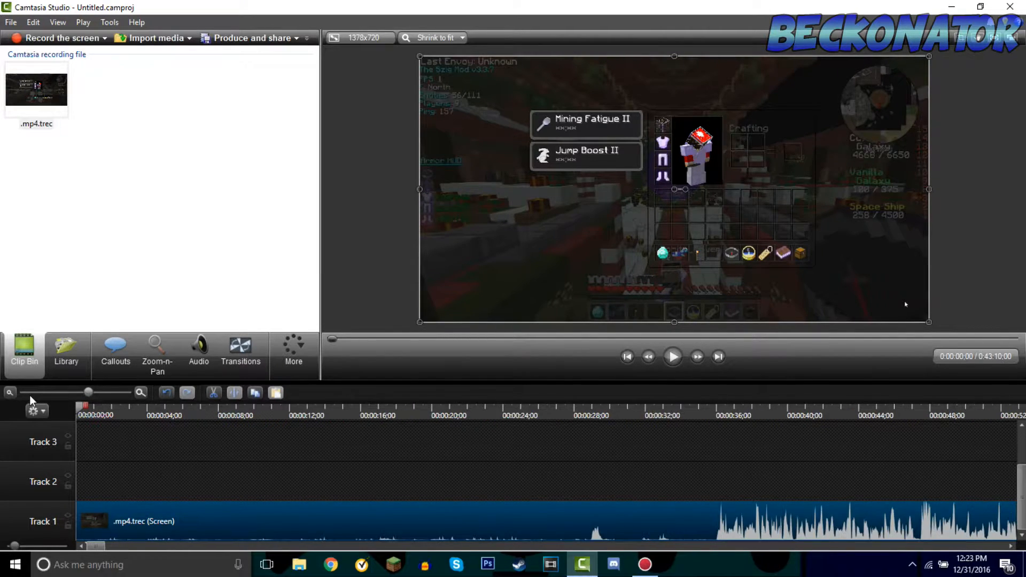
click(8, 393)
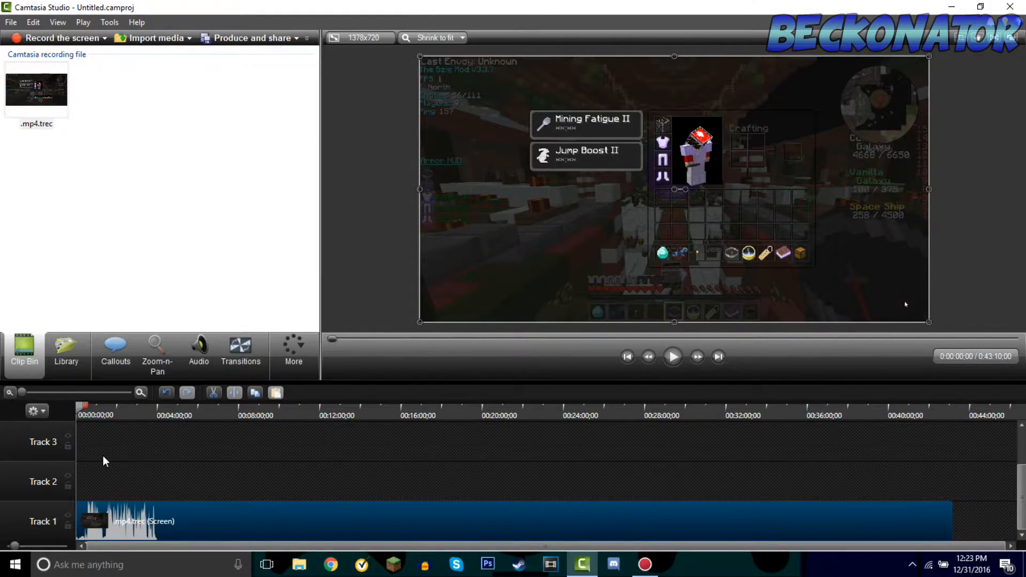
click(74, 396)
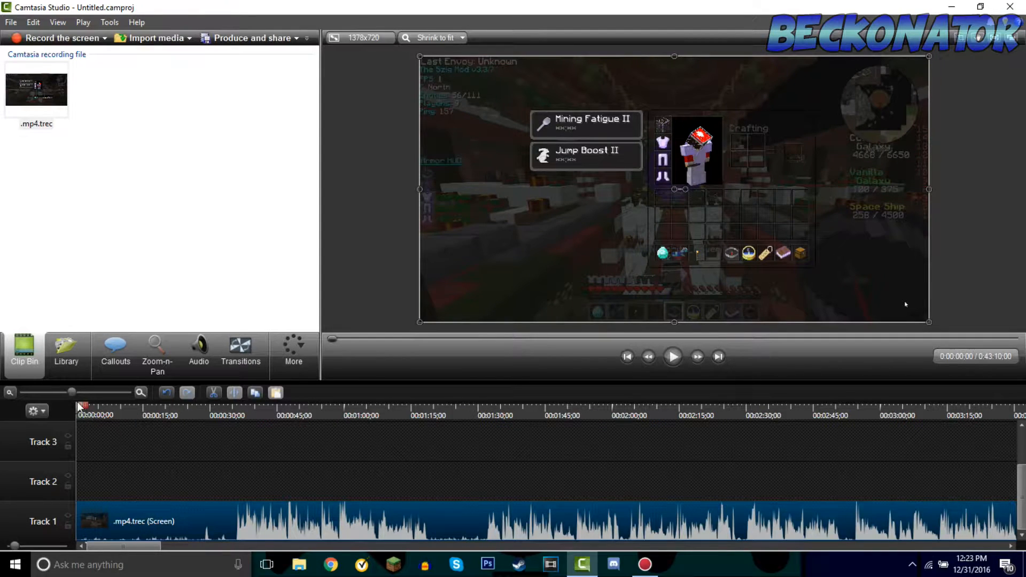
drag(114, 410, 265, 416)
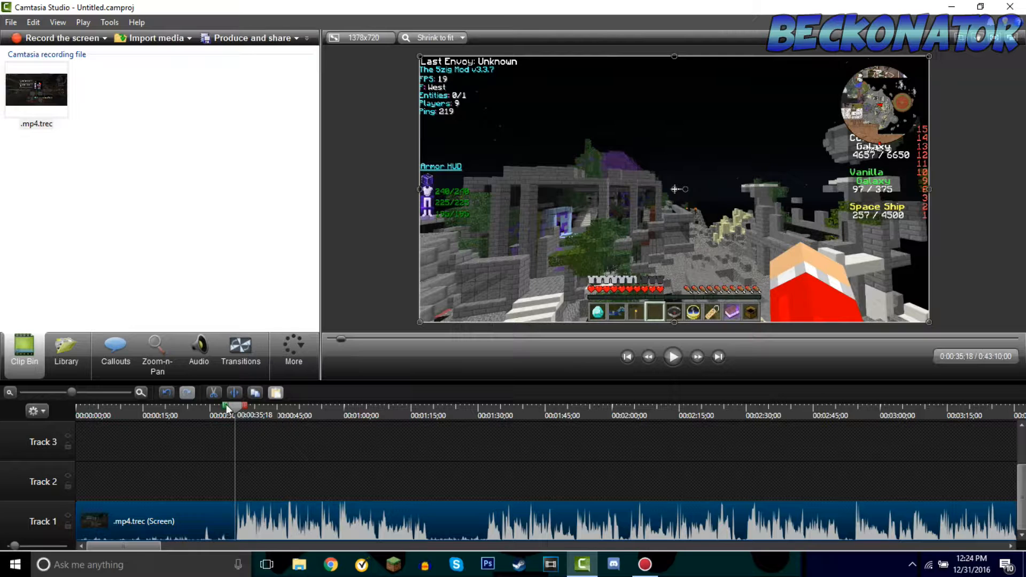
drag(227, 407, 37, 416)
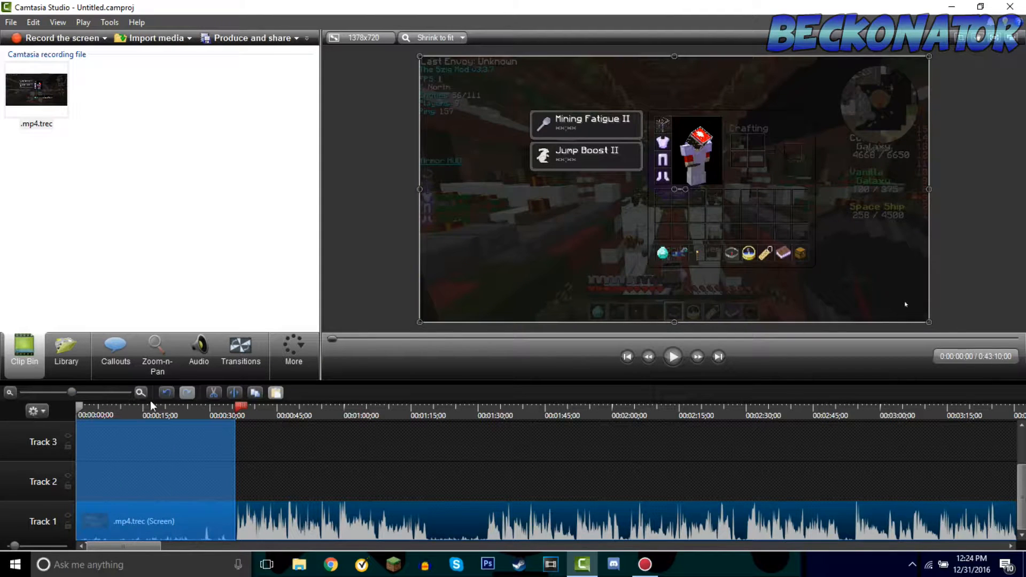
click(214, 393)
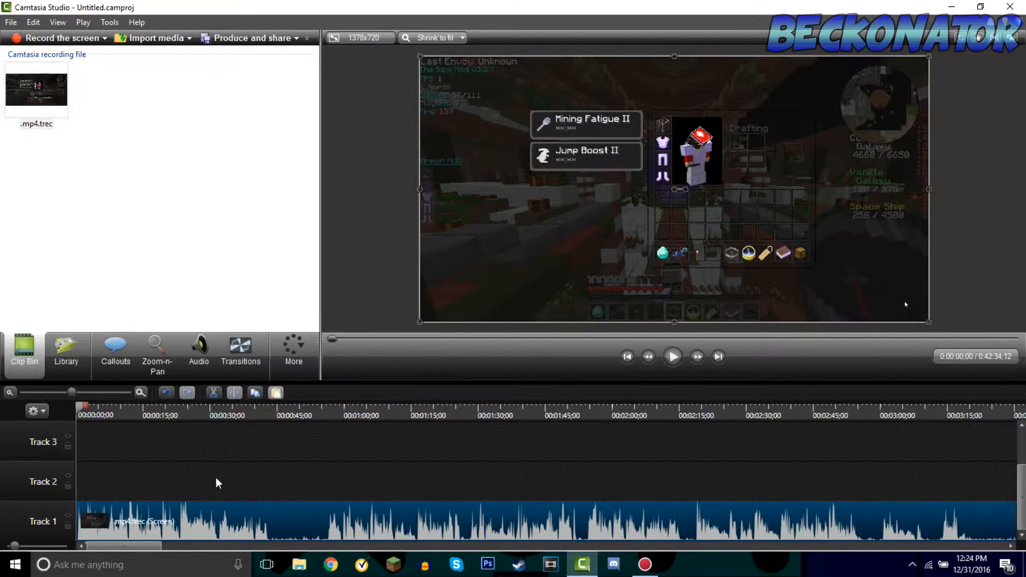
Step: Preview the trimmed opening from the start, and cut out a section of the clip beginning at 0:00:42;27
key(space)
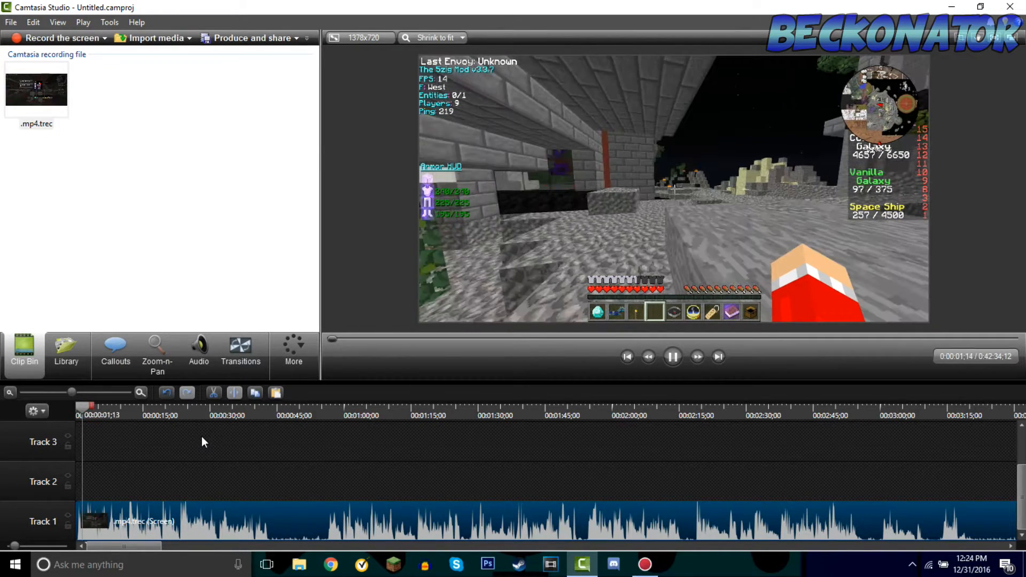
key(space)
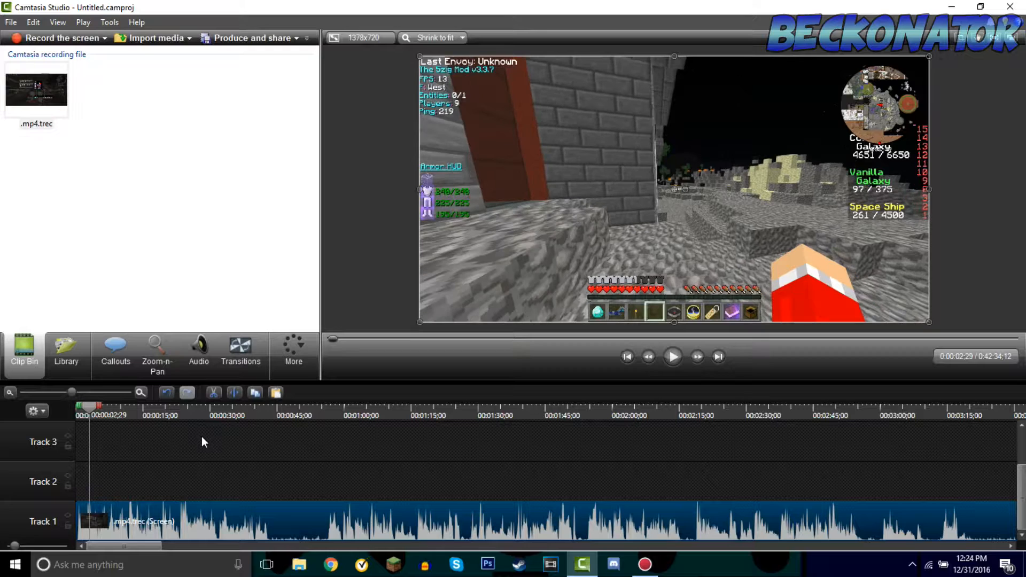
drag(88, 412, 2, 422)
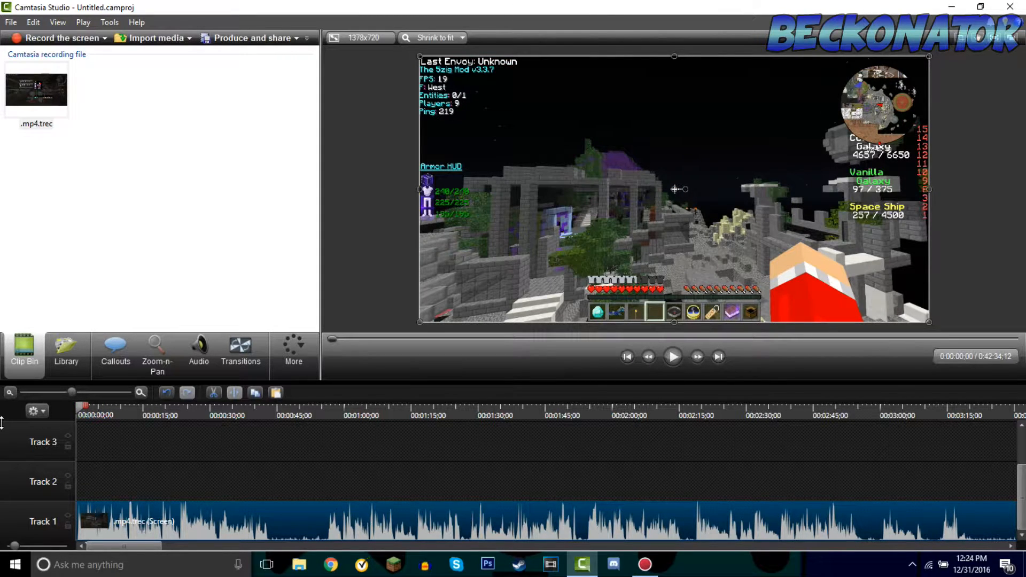
mouse_move(86, 411)
mouse_down()
mouse_move(297, 419)
mouse_move(271, 422)
mouse_move(337, 408)
mouse_up()
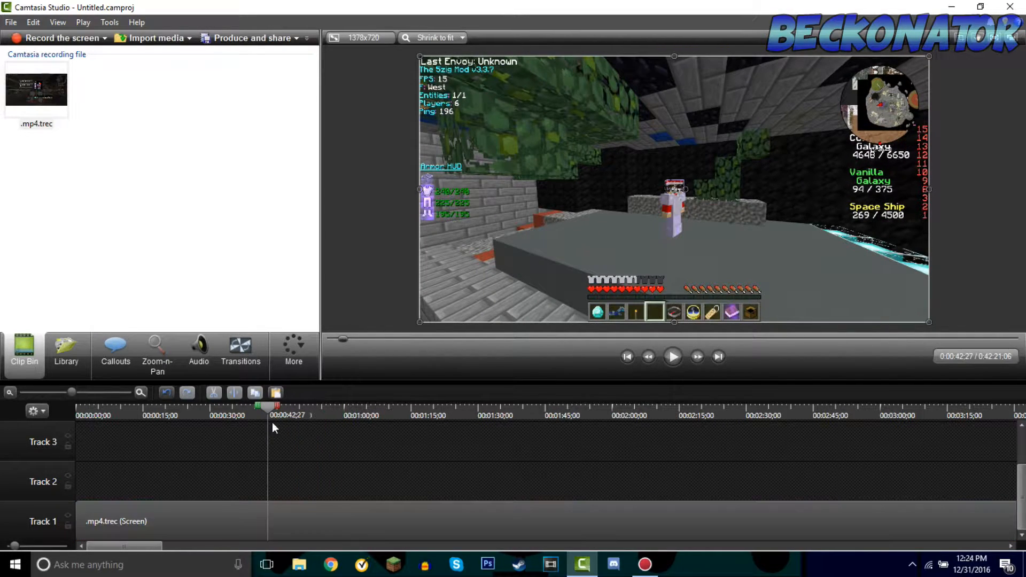
Step: Cut the section from 0:02:02;08 to 0:02:05;05 out of the Track 1 clip
drag(269, 406, 627, 421)
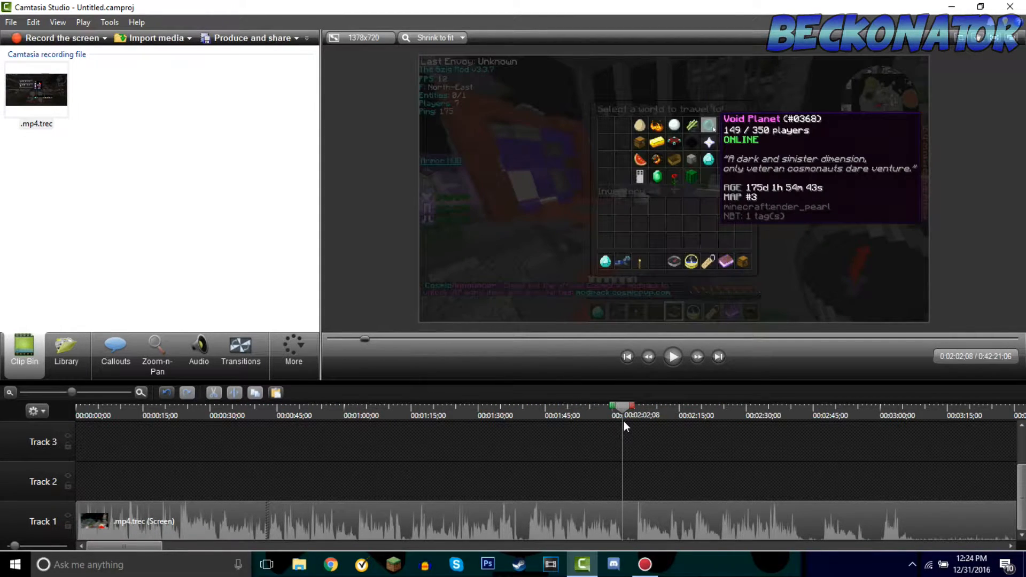
mouse_move(631, 404)
mouse_down()
mouse_move(643, 405)
mouse_move(624, 409)
mouse_up()
drag(634, 409, 719, 406)
mouse_move(623, 416)
mouse_down()
mouse_move(588, 410)
mouse_move(390, 448)
mouse_move(620, 431)
mouse_up()
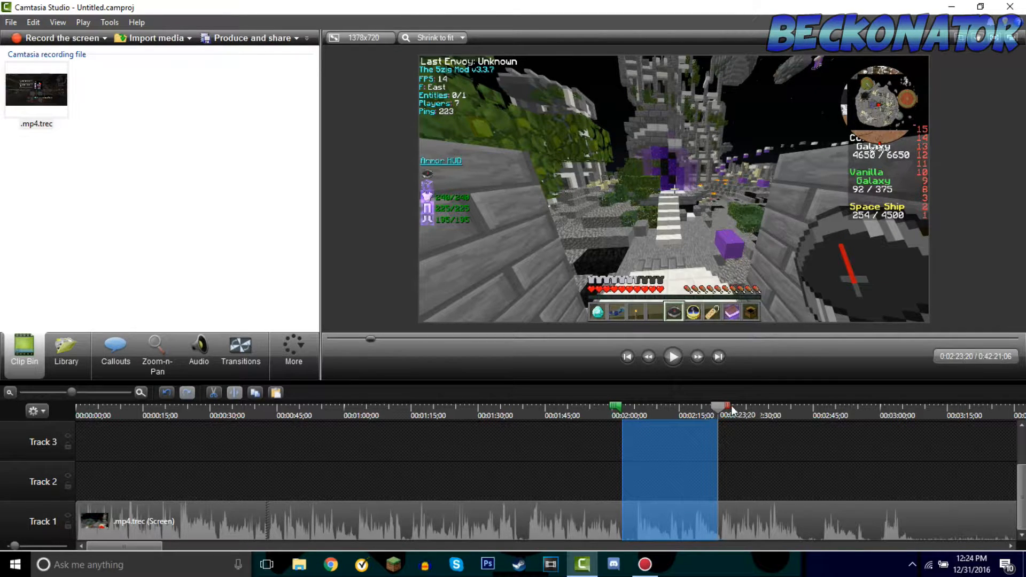
drag(728, 410, 645, 425)
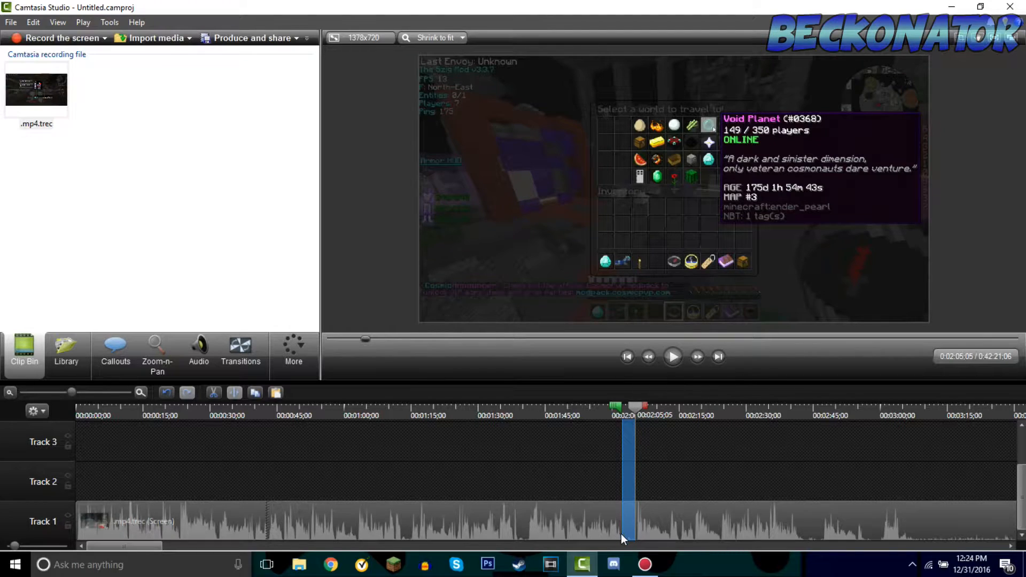
click(211, 395)
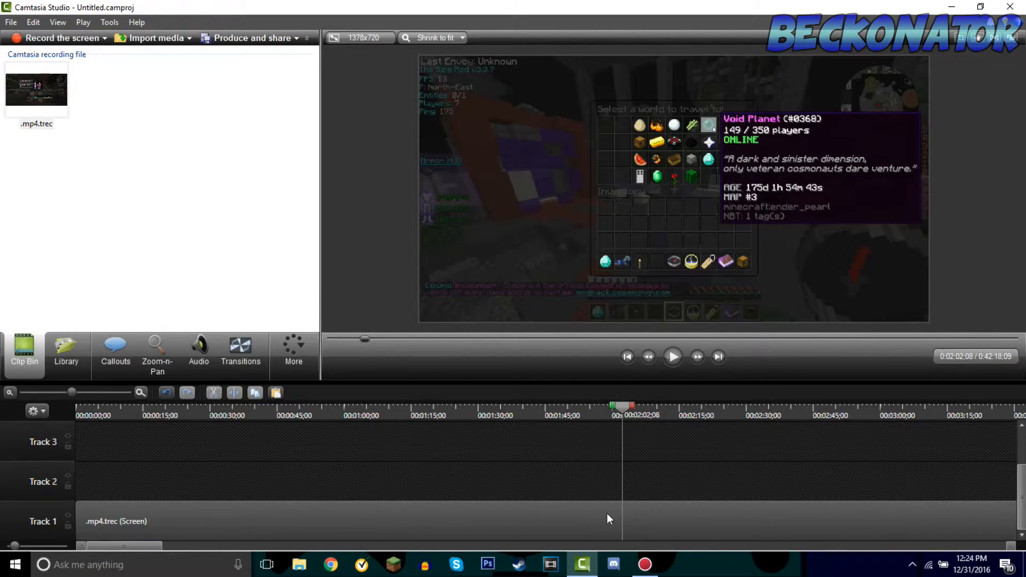
Step: Inspect the cut near 0:02:02 on Track 1 at close range and within the whole timeline
drag(624, 414, 768, 410)
scroll(631, 516, up, 5)
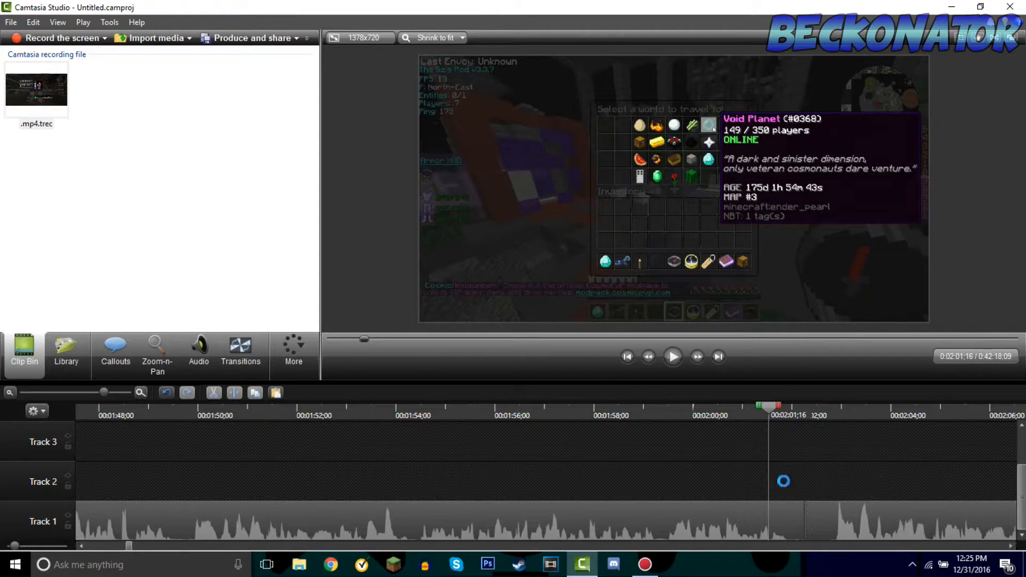
click(39, 392)
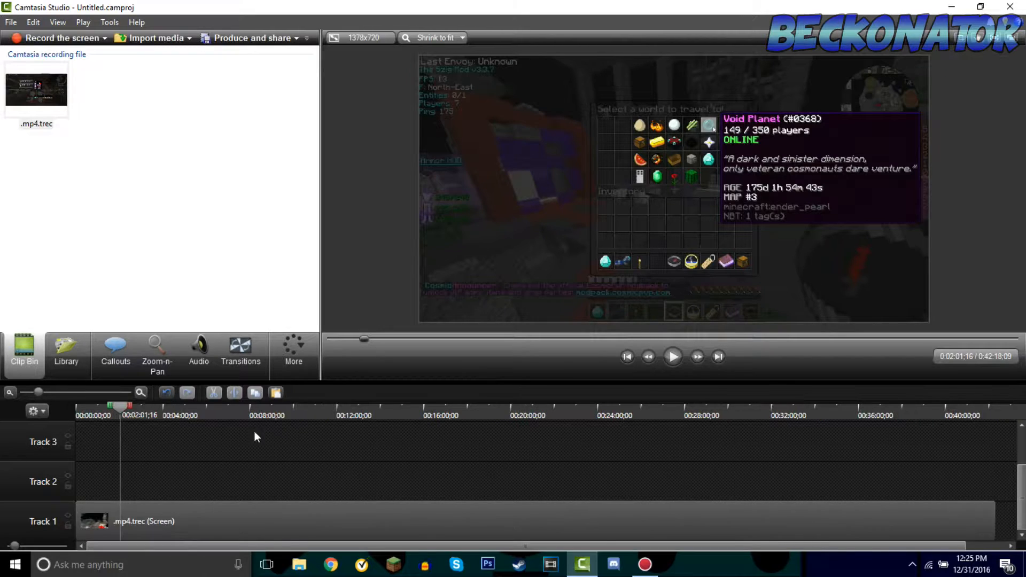
click(90, 392)
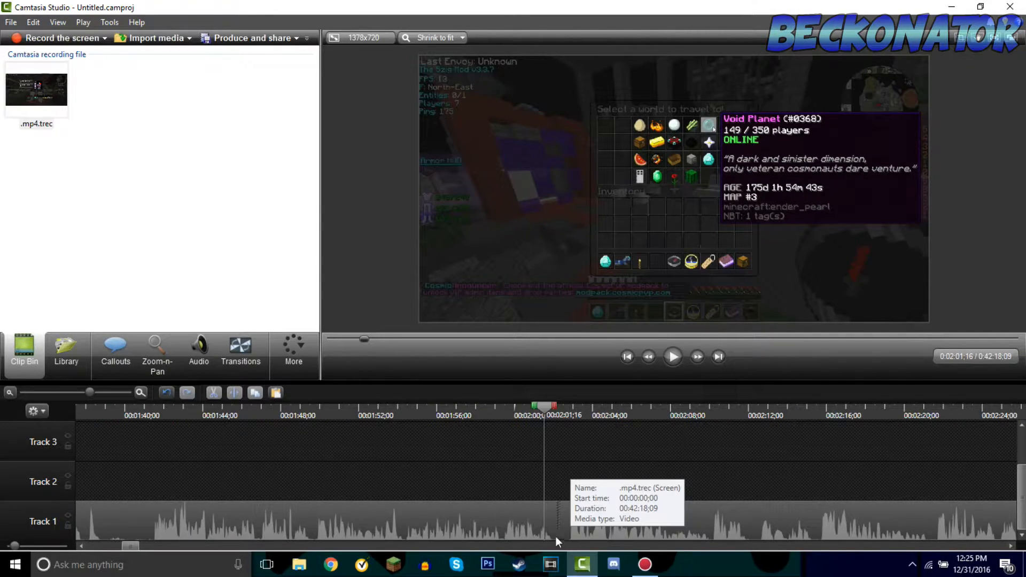
click(26, 393)
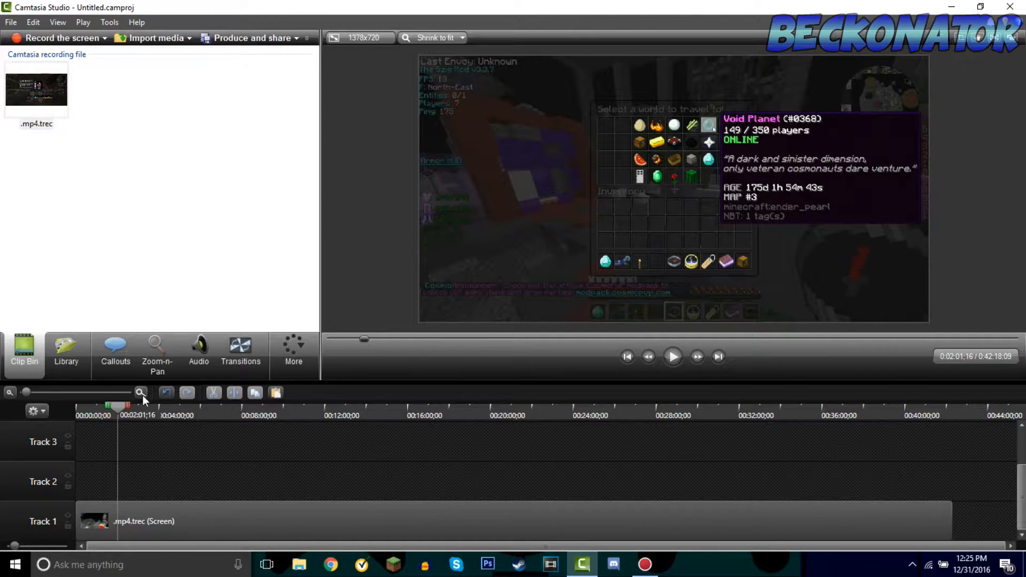
Step: Split the Track 1 clip at 0:27:57;24
drag(120, 408, 657, 455)
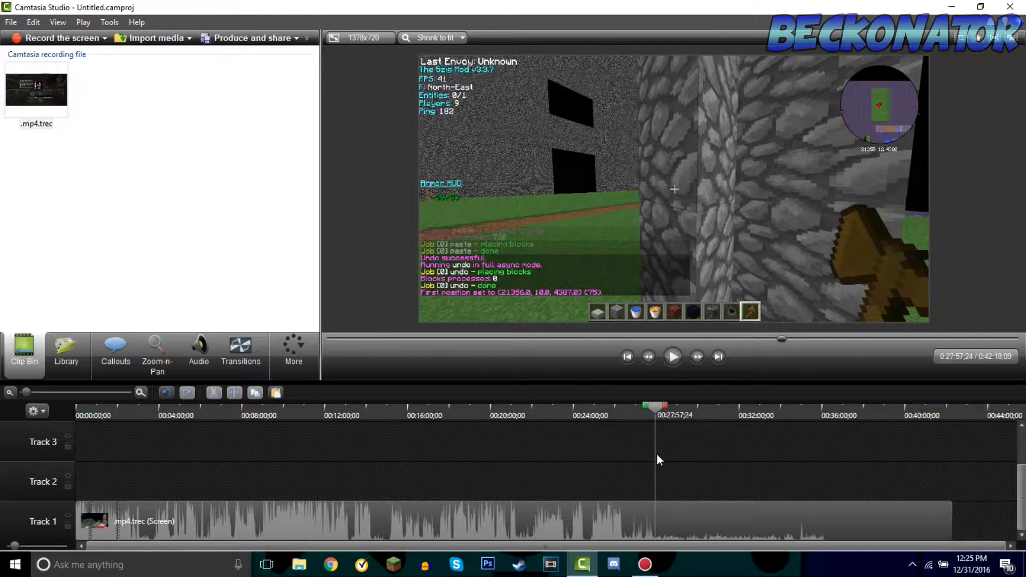
click(695, 514)
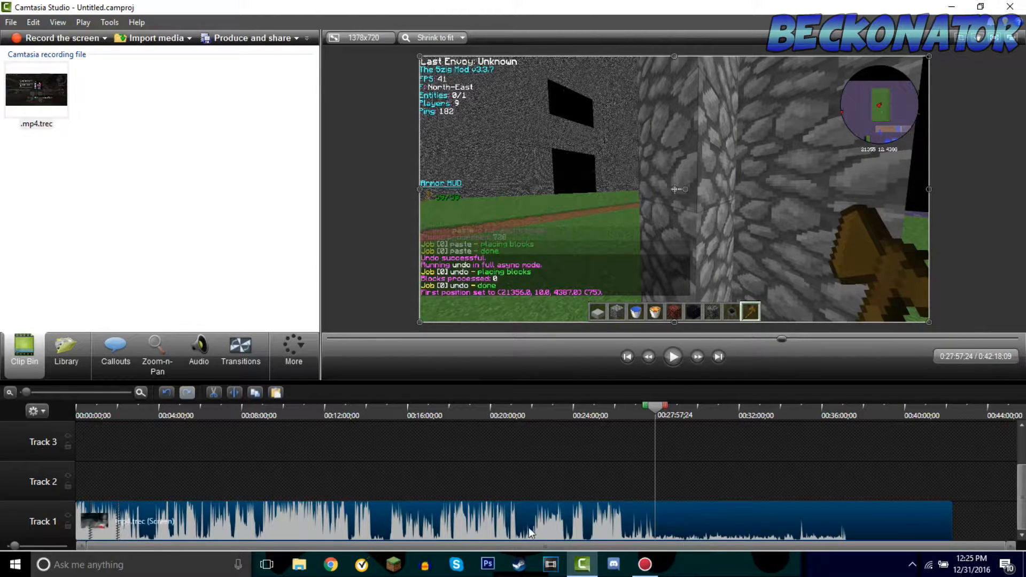
click(233, 394)
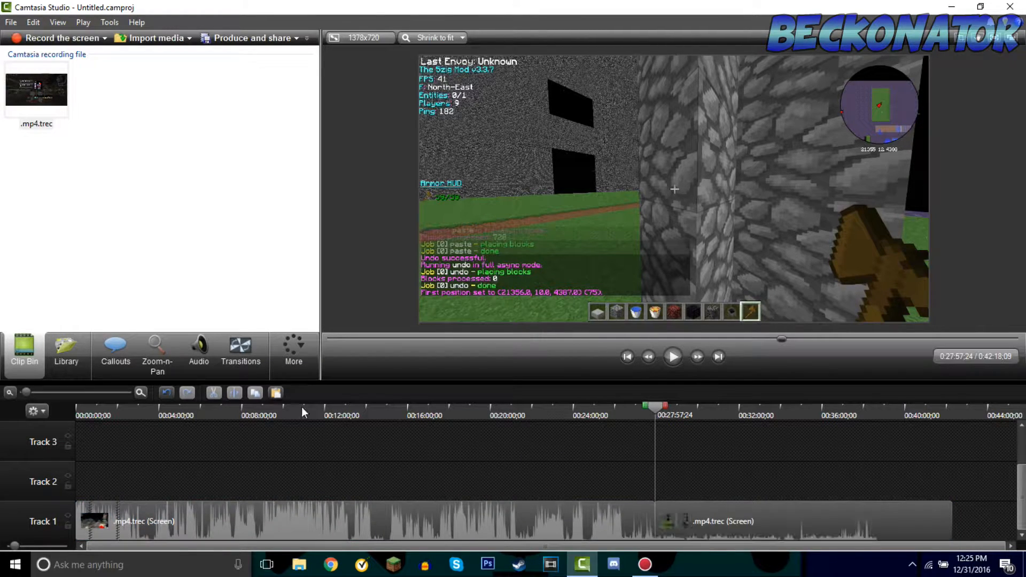
Step: Move the second part of the split clip to Track 2, above the later half of the first part
drag(738, 513, 844, 535)
drag(740, 453, 455, 464)
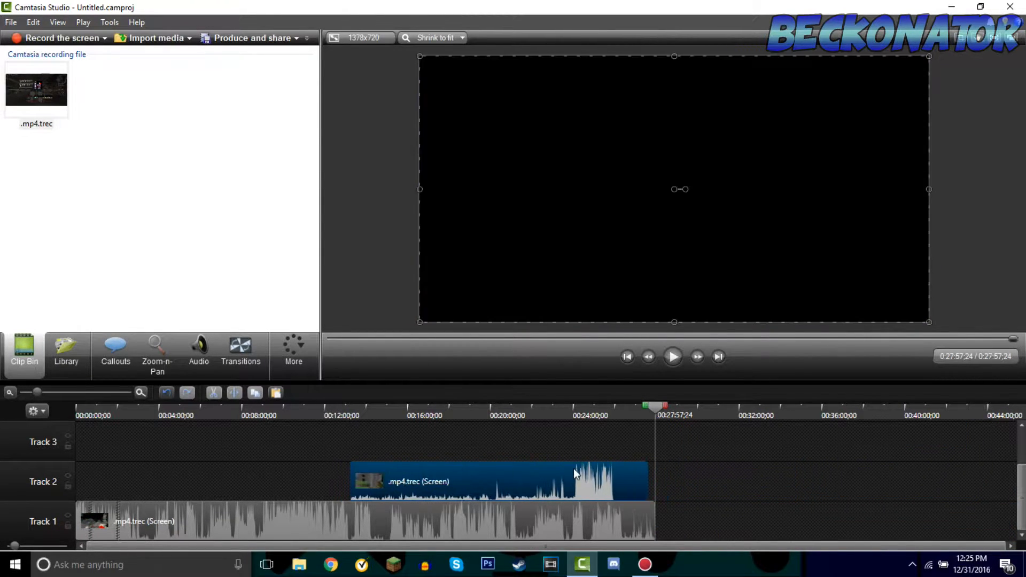
Step: Move the Track 2 clip to Track 1 directly after the first part and split it at 0:38:45;28
drag(573, 468, 813, 500)
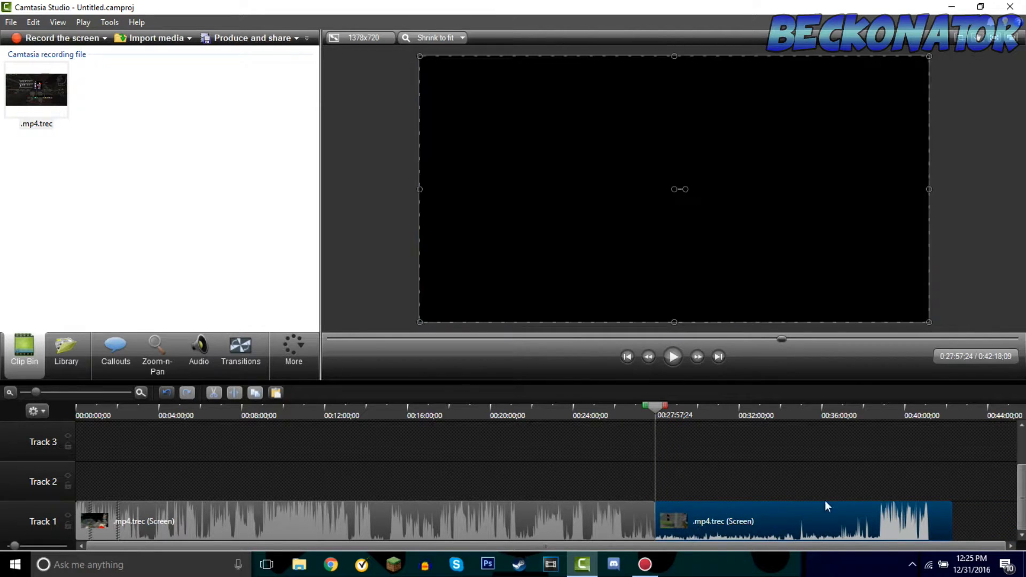
drag(656, 410, 879, 432)
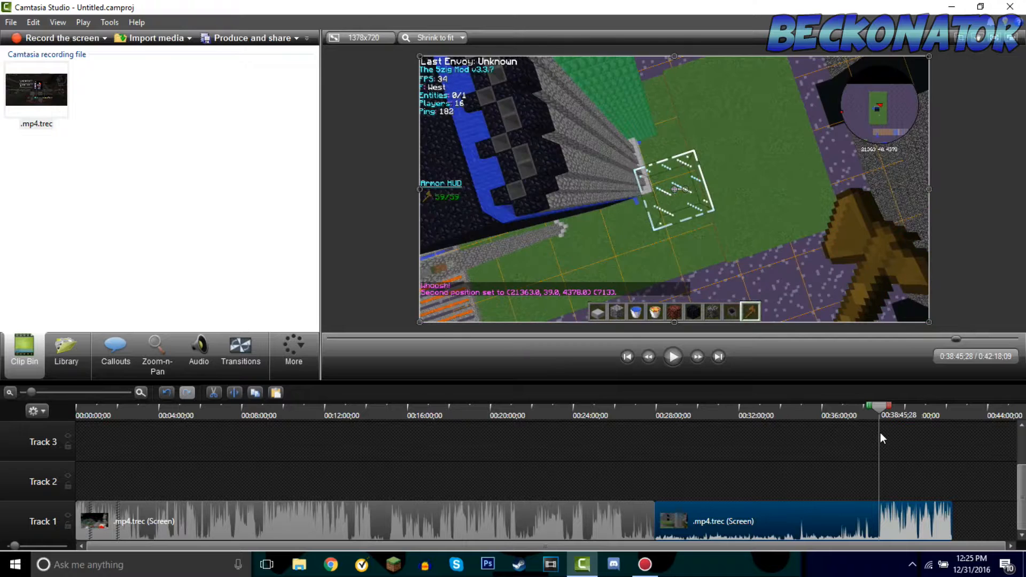
click(235, 392)
Step: Set the middle Track 1 clip's speed to 400% of the original and move the last clip directly behind it
mouse_move(729, 538)
mouse_down()
mouse_move(739, 477)
mouse_move(726, 489)
mouse_move(752, 521)
mouse_move(723, 549)
mouse_move(732, 531)
mouse_up()
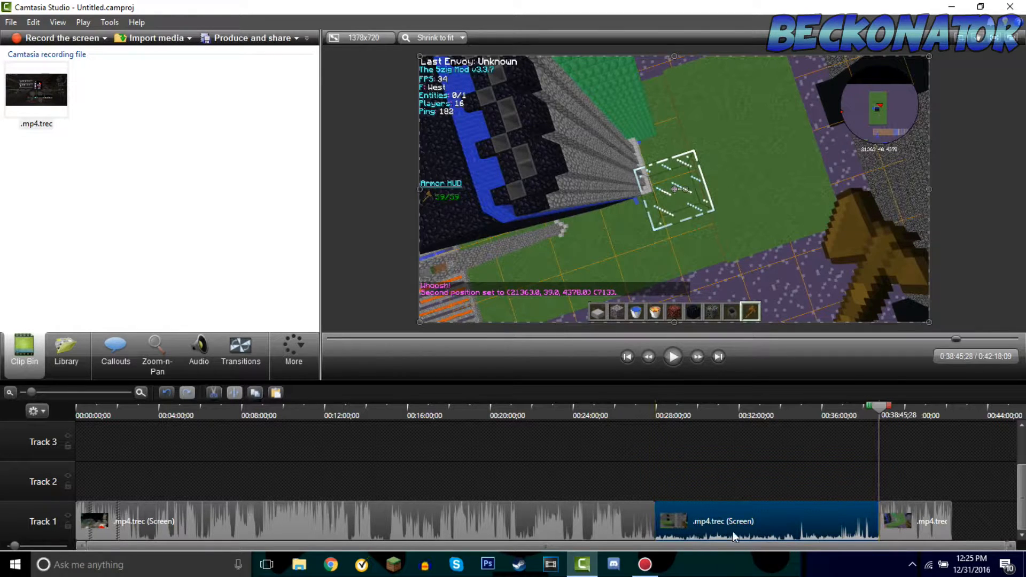
right_click(737, 519)
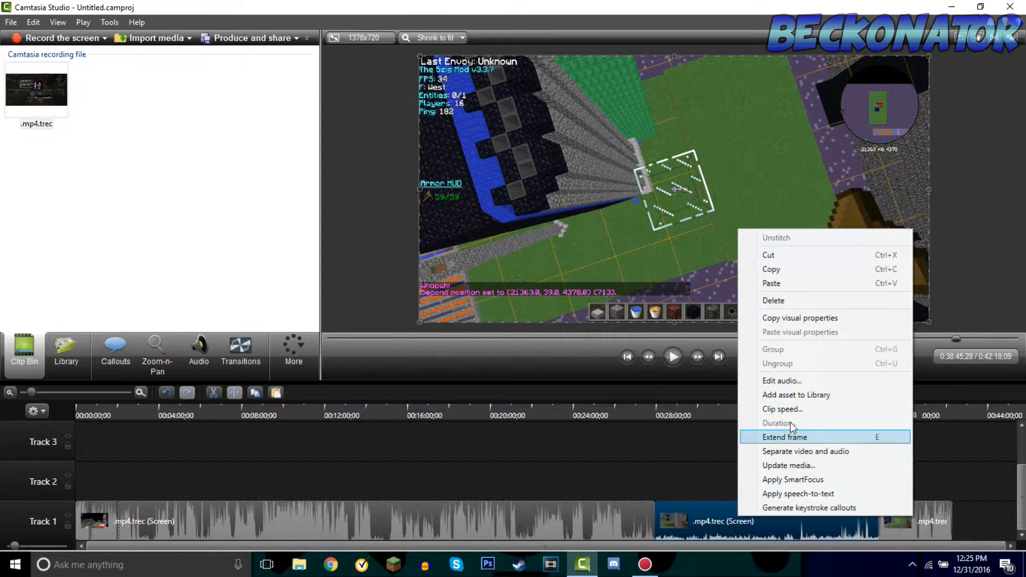
click(801, 406)
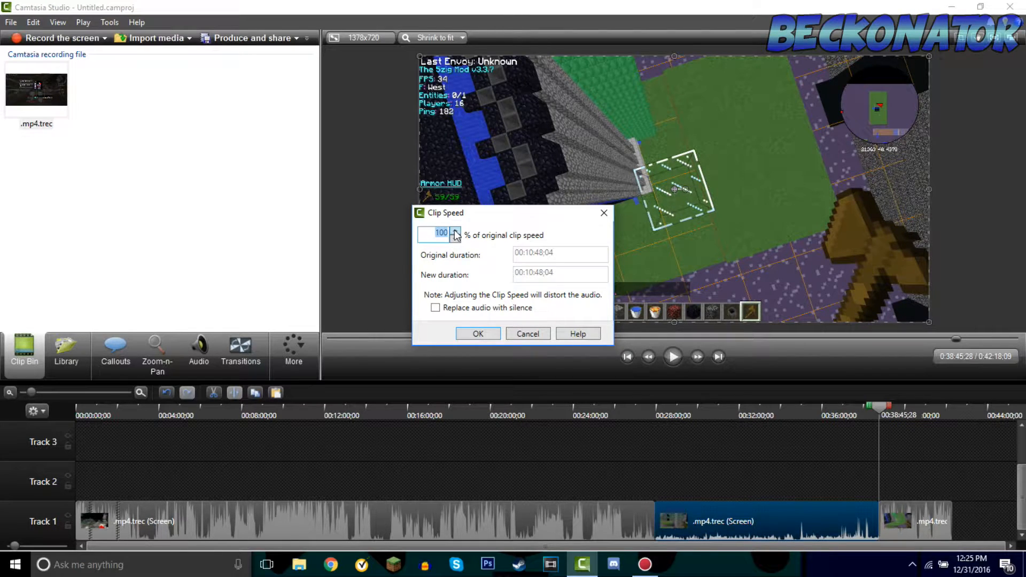
text(4)
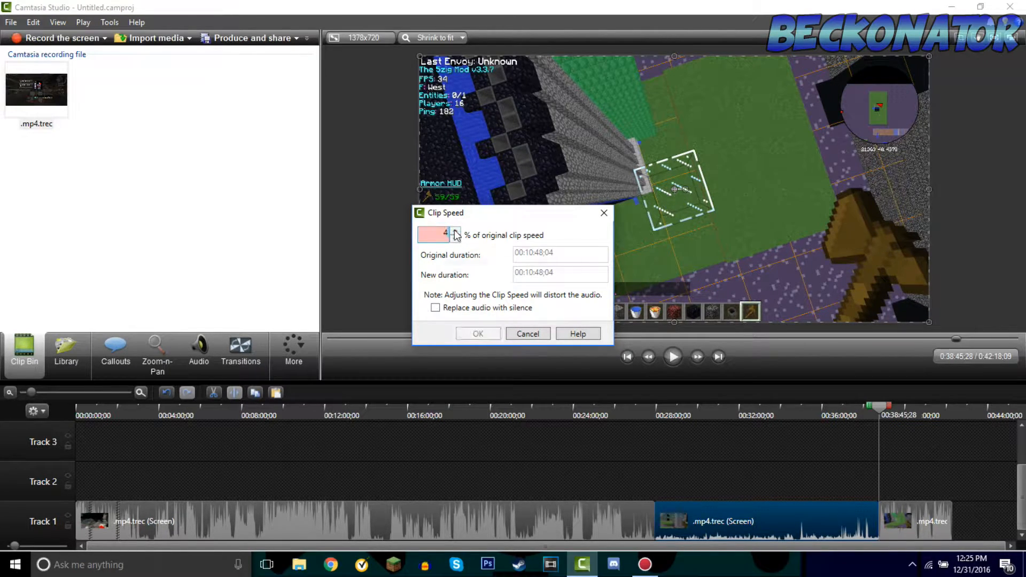
text(00)
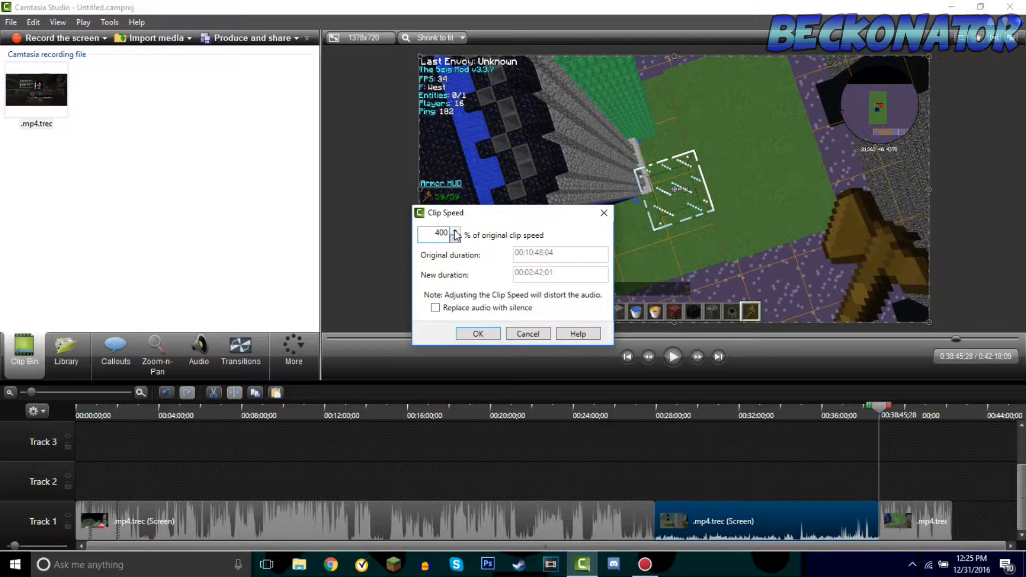
key(Return)
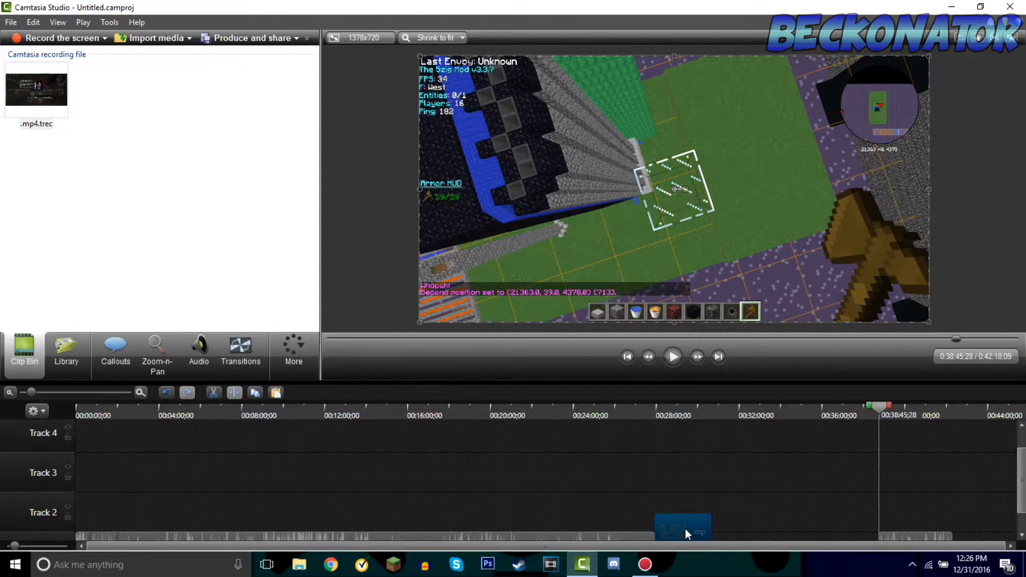
drag(899, 517, 731, 534)
Step: Play back the transition from the first clip into the sped-up clip around 0:27:57;24
click(656, 415)
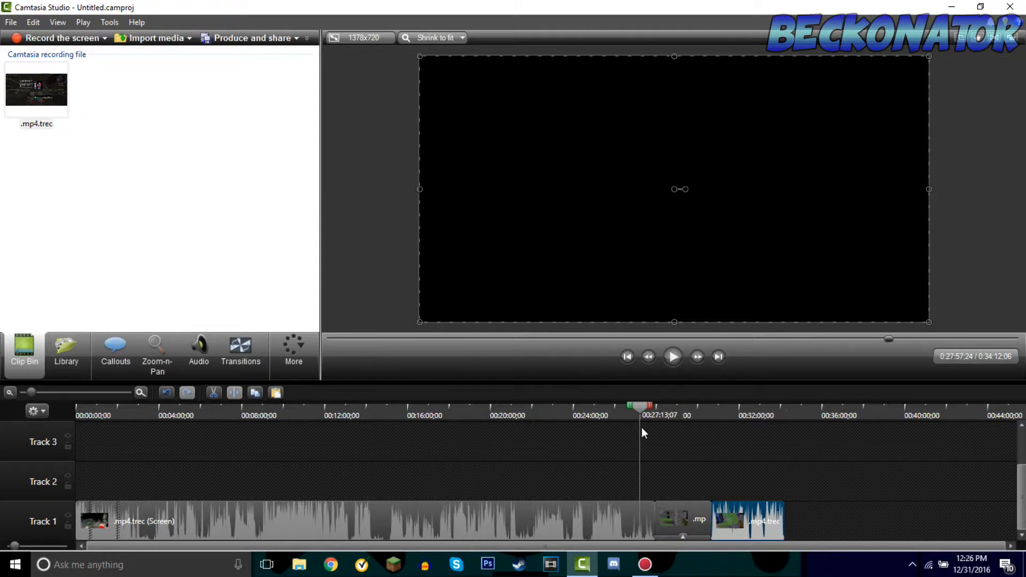
key(space)
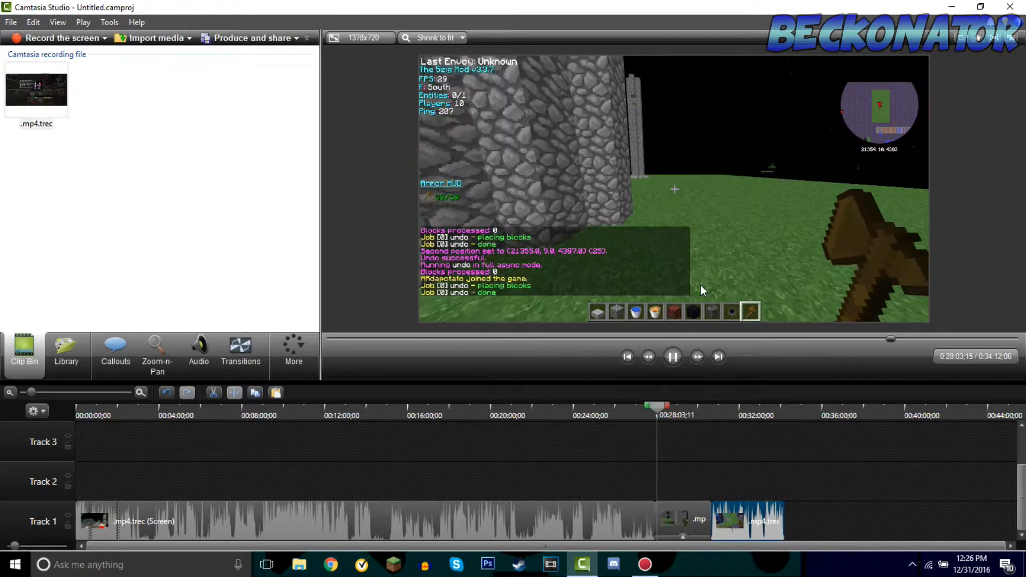
key(space)
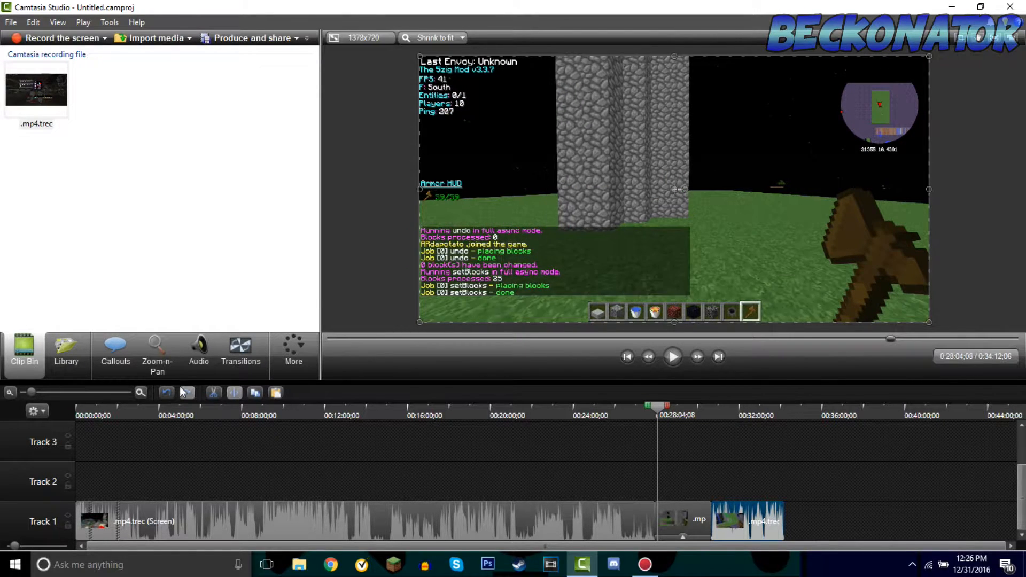
Step: Add an audio fade-in and fade-out to the first Track 1 clip
click(191, 354)
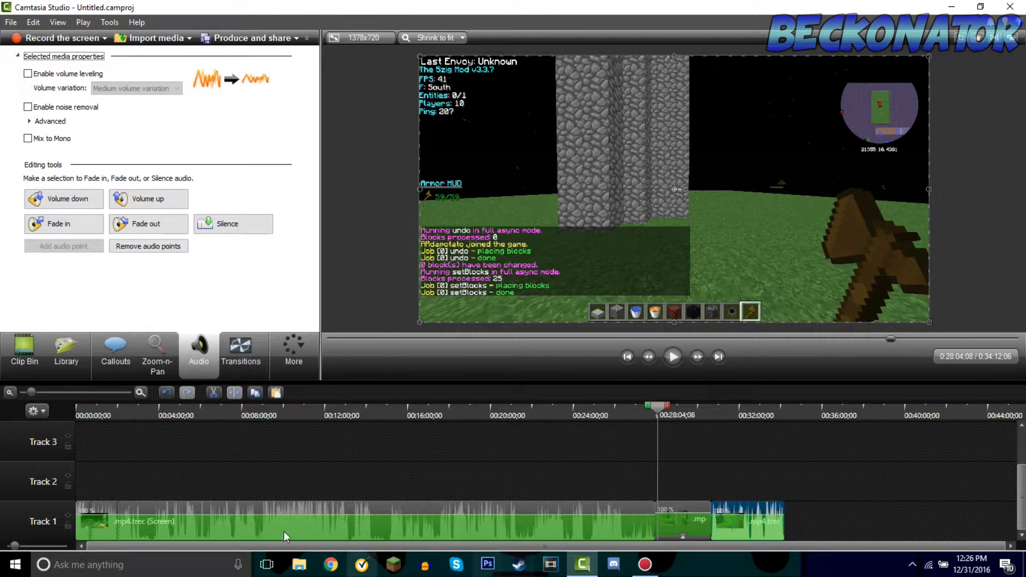
click(338, 511)
drag(337, 514, 339, 517)
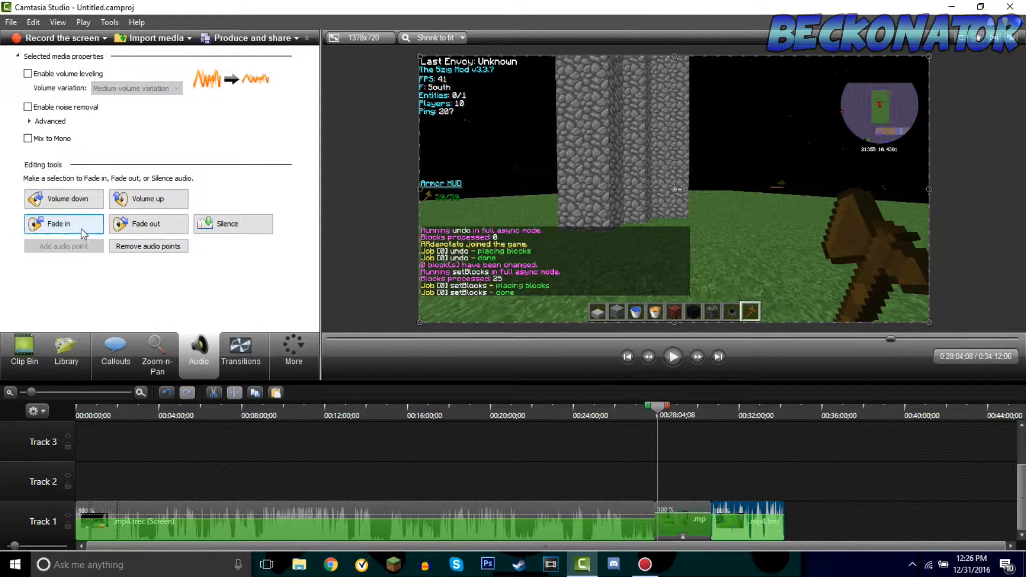
click(237, 503)
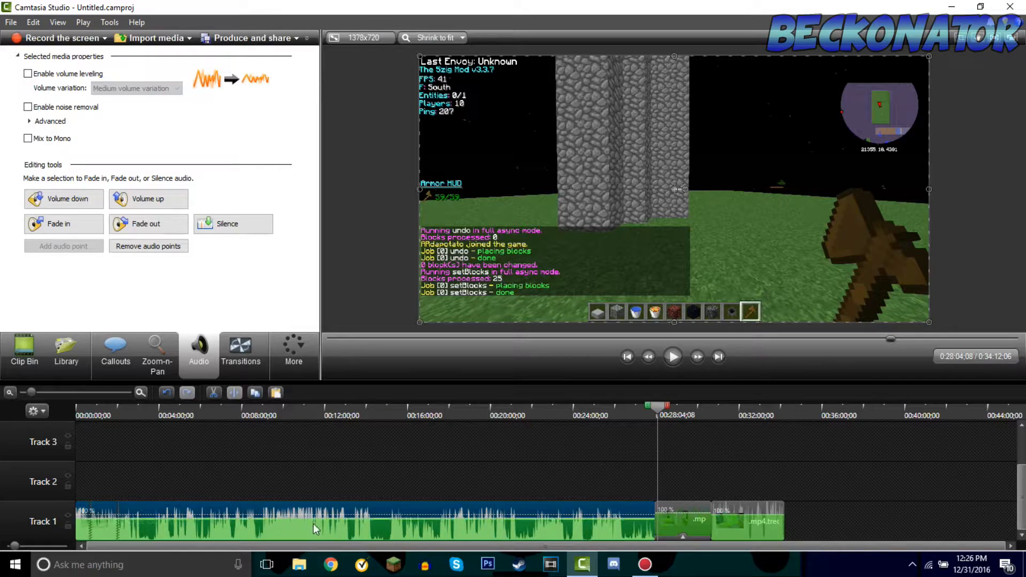
click(59, 230)
click(160, 233)
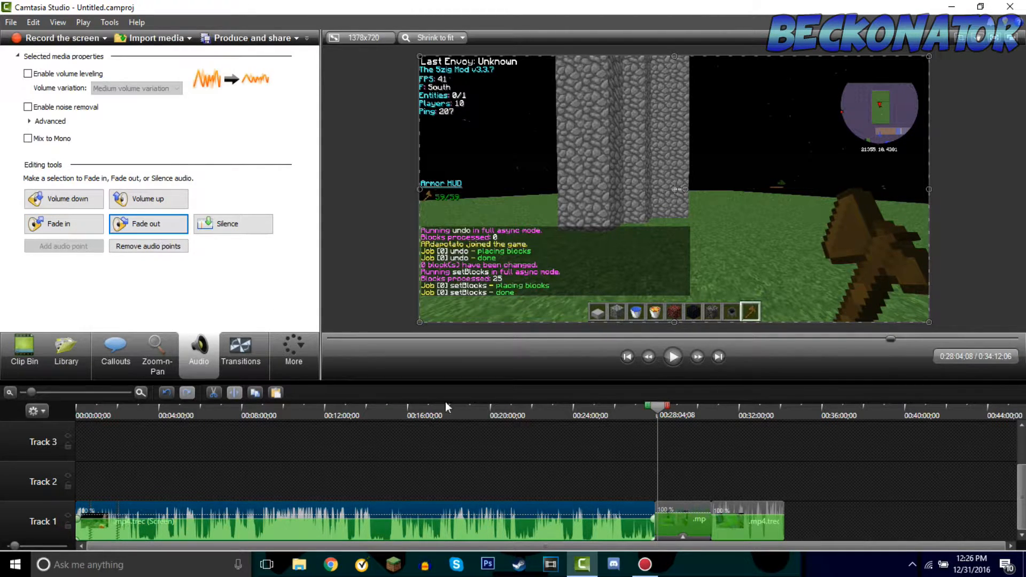
Step: Lower the audio volume of the sped-up middle clip all the way to silence
click(678, 501)
drag(682, 514, 690, 571)
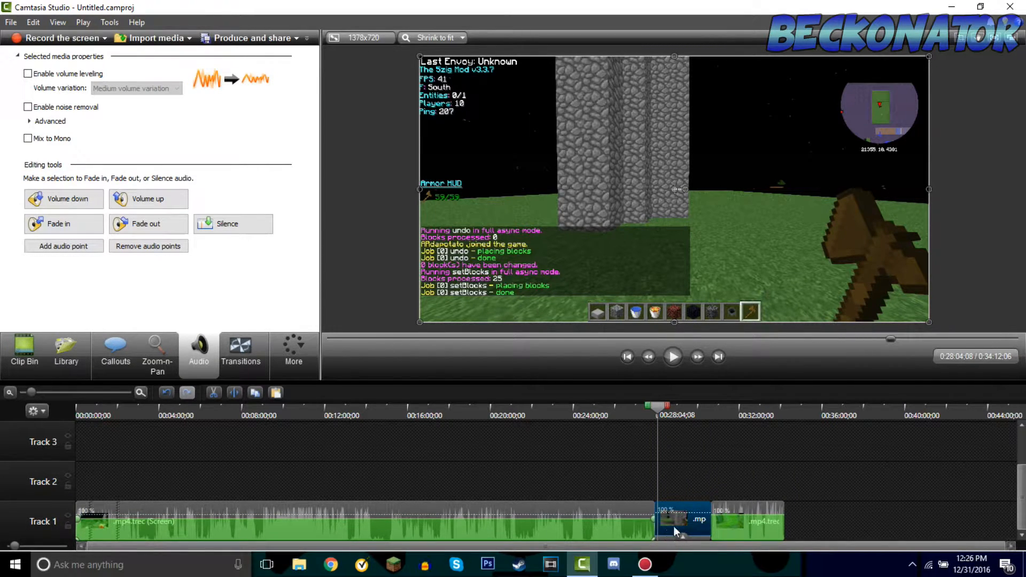
Step: Add an audio fade-in and fade-out to the last clip on Track 1
click(754, 517)
click(59, 225)
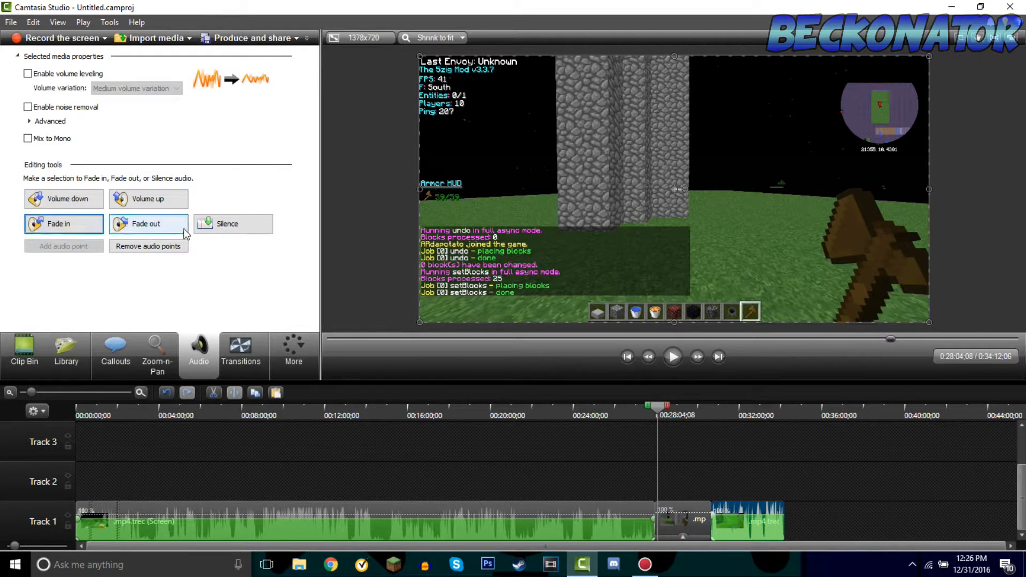
click(184, 229)
Step: Import the watermark image from the Saved Pictures folder into the Clip Bin
drag(656, 407, 608, 428)
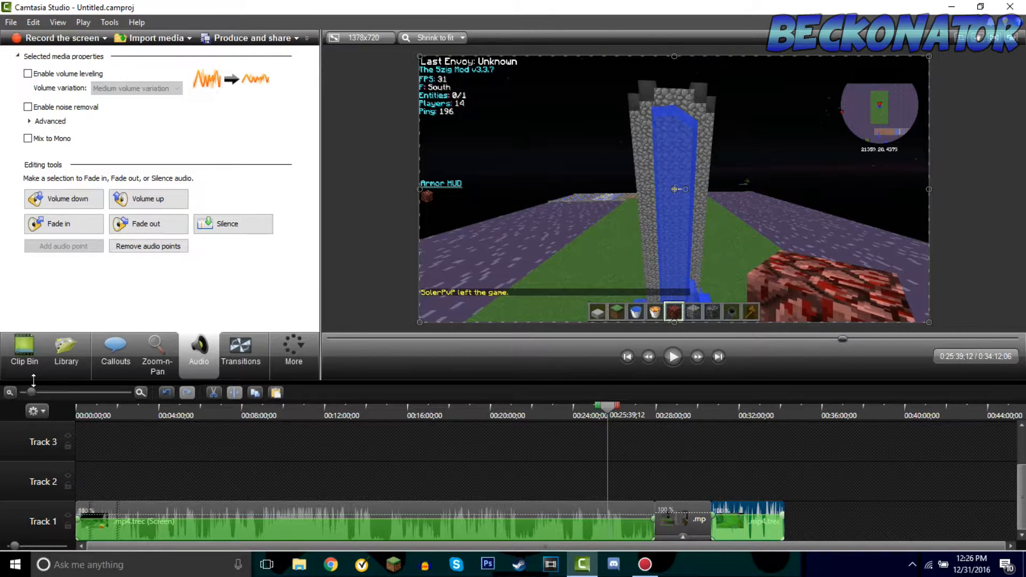
click(24, 353)
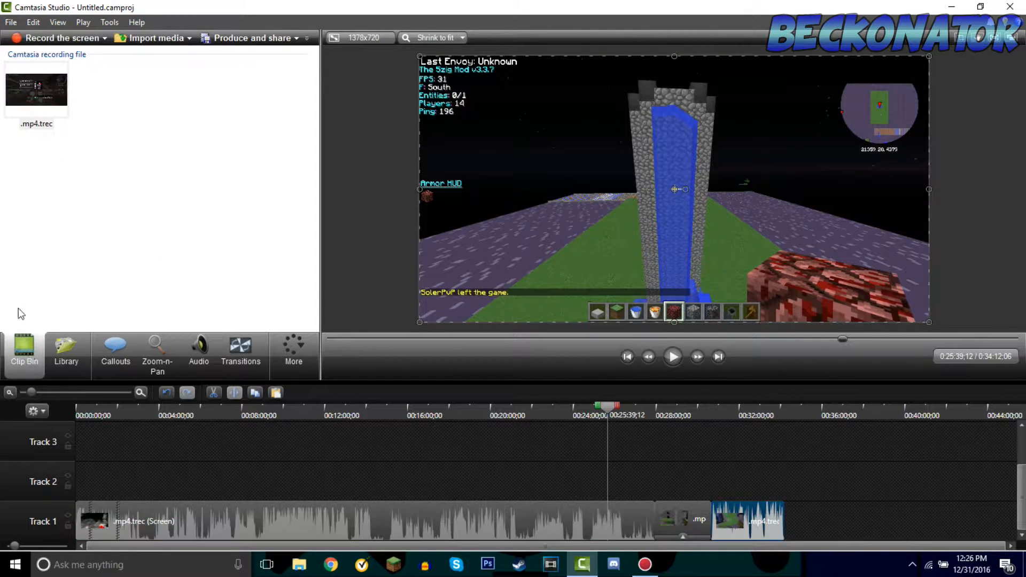
right_click(146, 127)
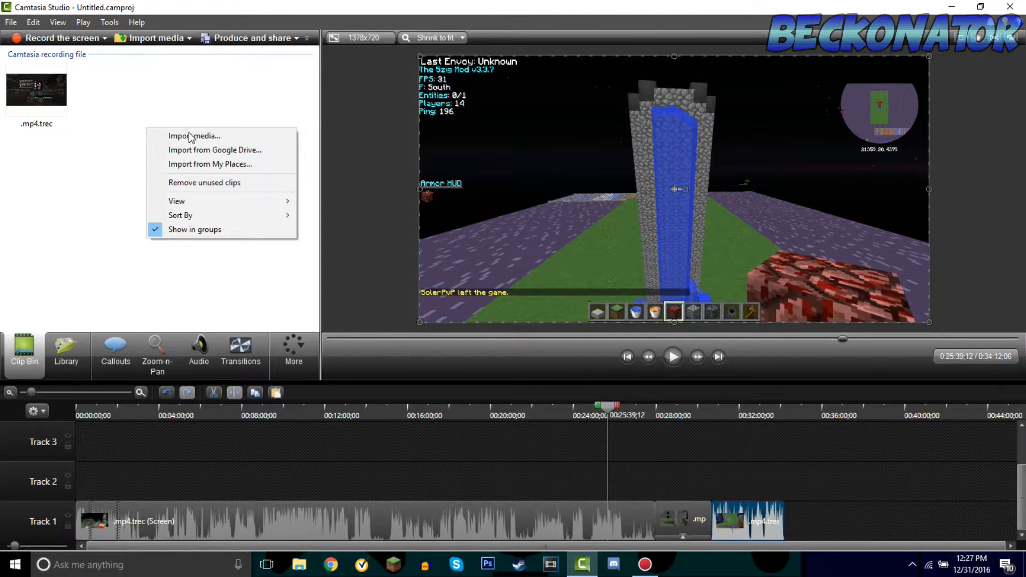
click(190, 137)
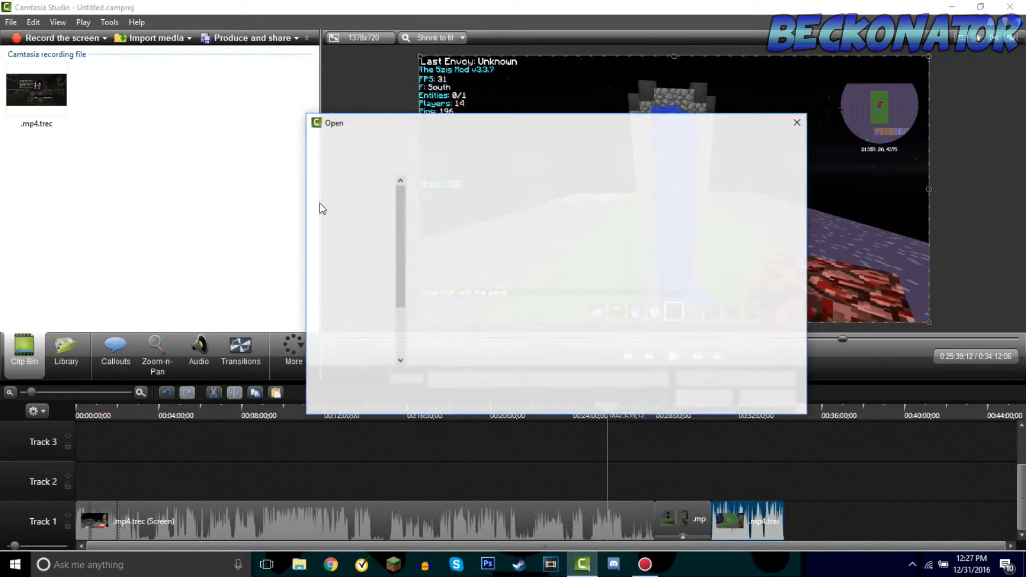
scroll(640, 263, down, 2)
scroll(640, 262, up, 2)
scroll(582, 240, down, 15)
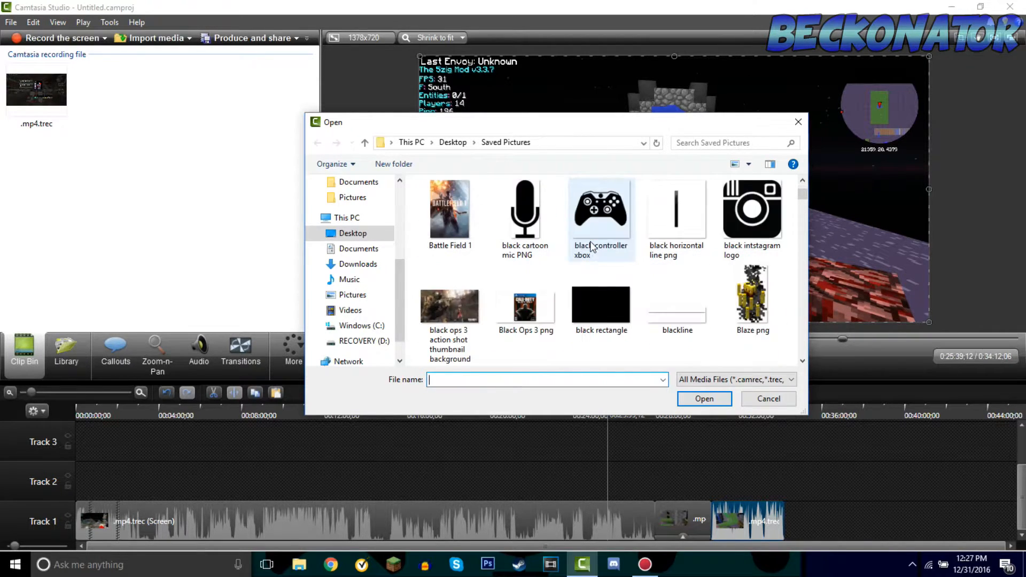
scroll(603, 268, down, 5)
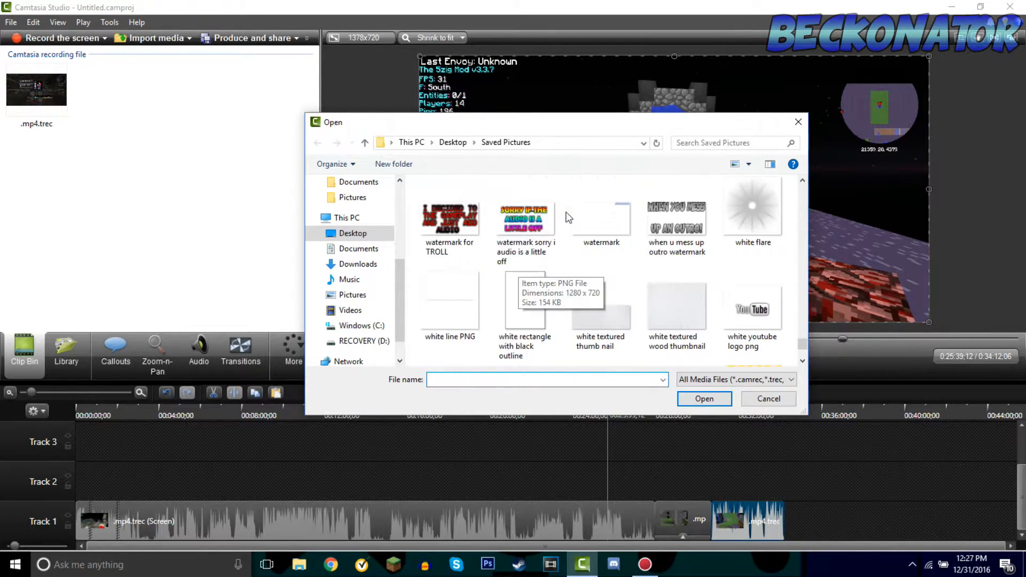
double_click(586, 213)
Step: Place watermark.png at the start of Track 2 and extend its duration to about 0:22:12;25
drag(21, 226, 115, 319)
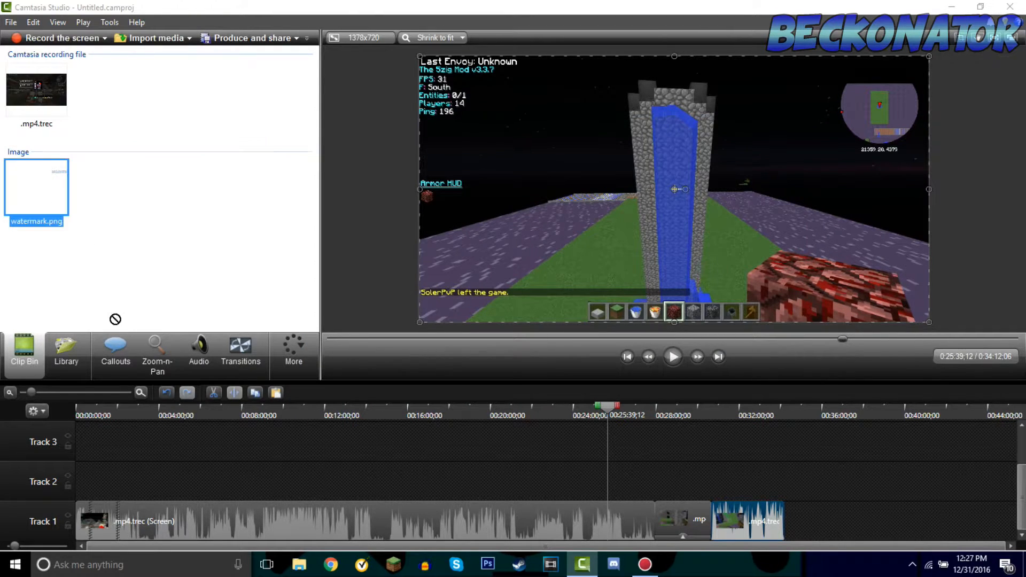
drag(81, 469, 81, 470)
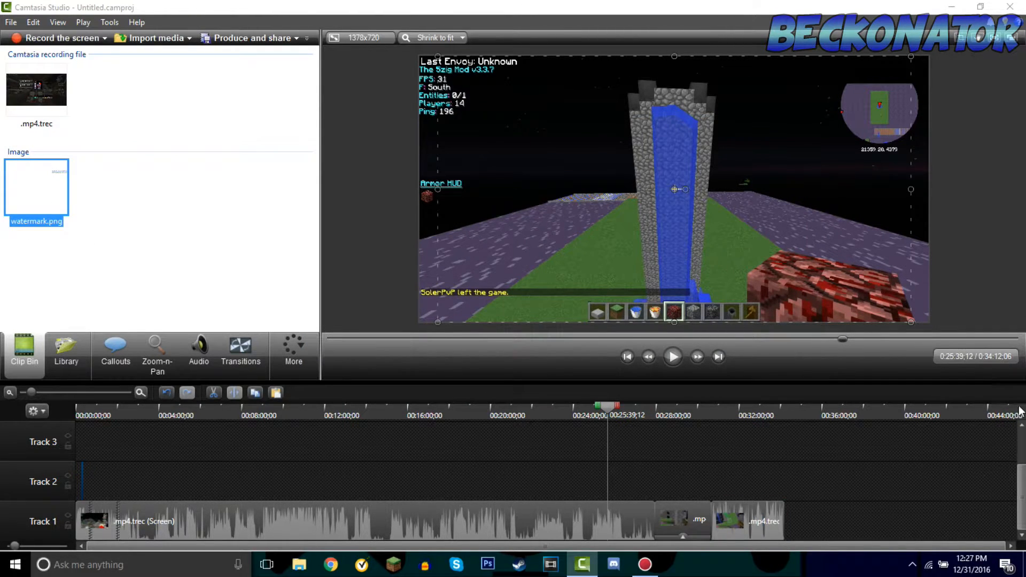
click(83, 483)
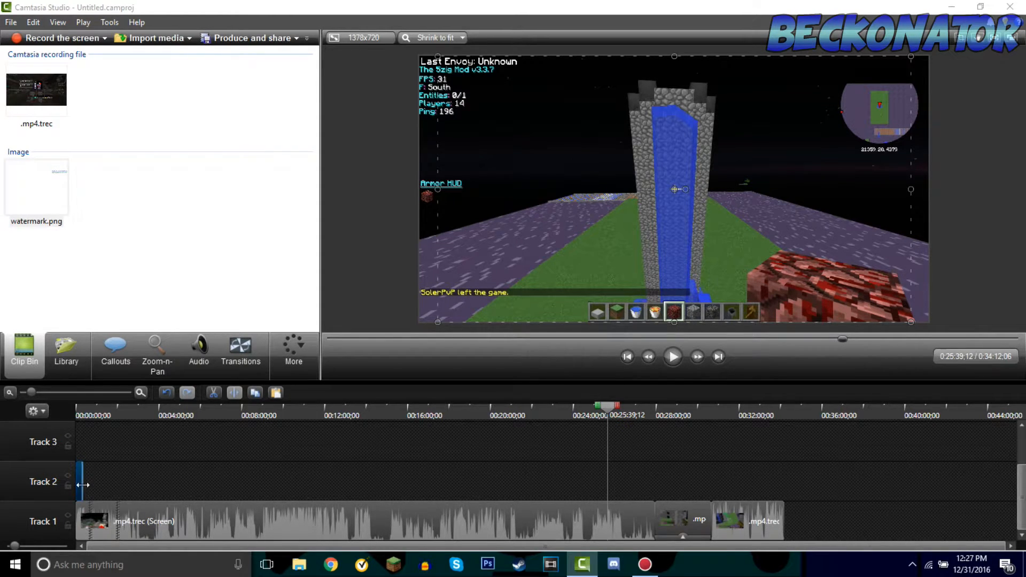
drag(83, 484, 535, 481)
drag(438, 498, 342, 515)
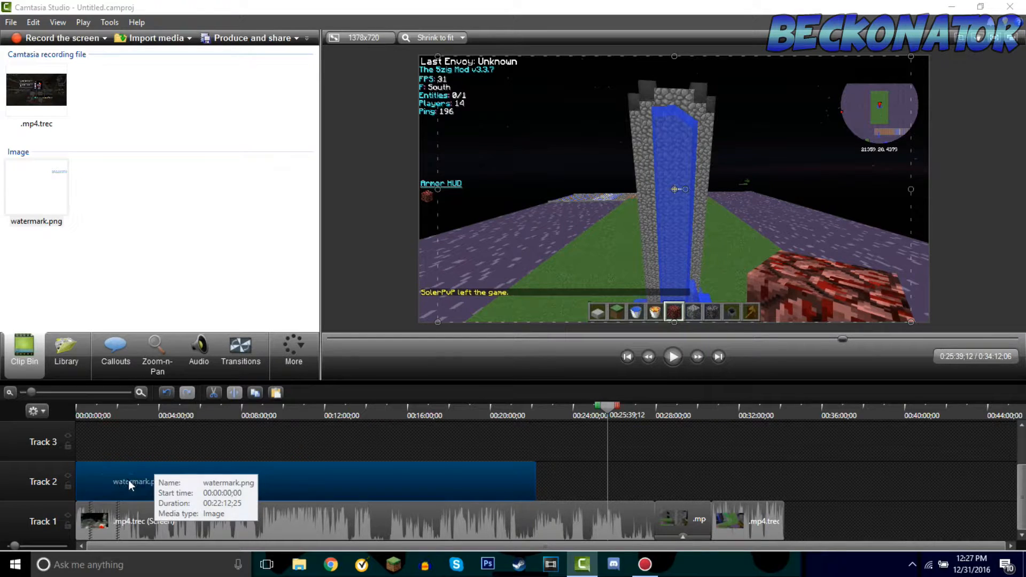
Step: Try the first gameplay clip on Track 3 above the watermark with the playhead at 0:16:29;21, and undo the move
drag(397, 527, 398, 440)
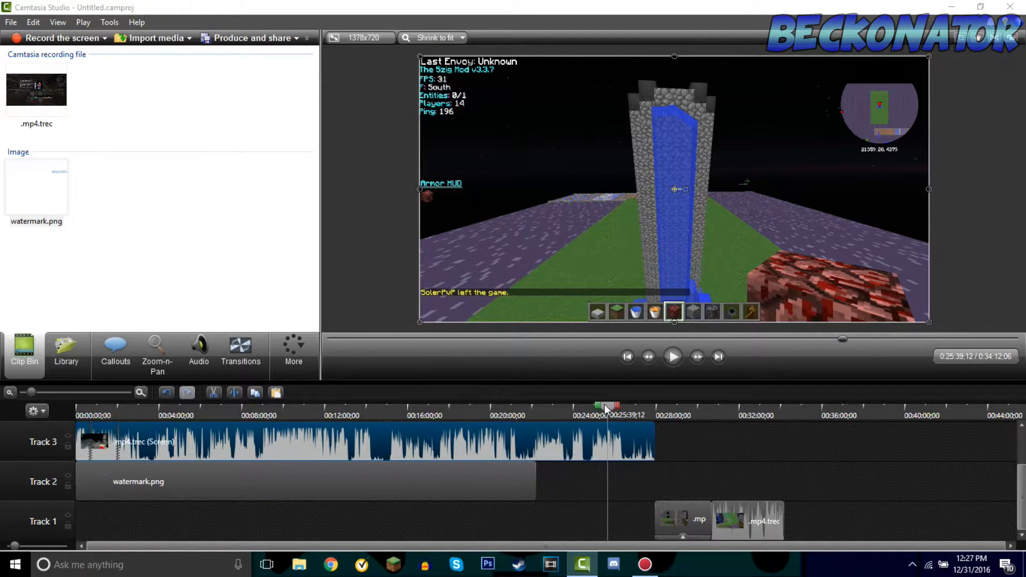
click(418, 411)
key(ctrl+z)
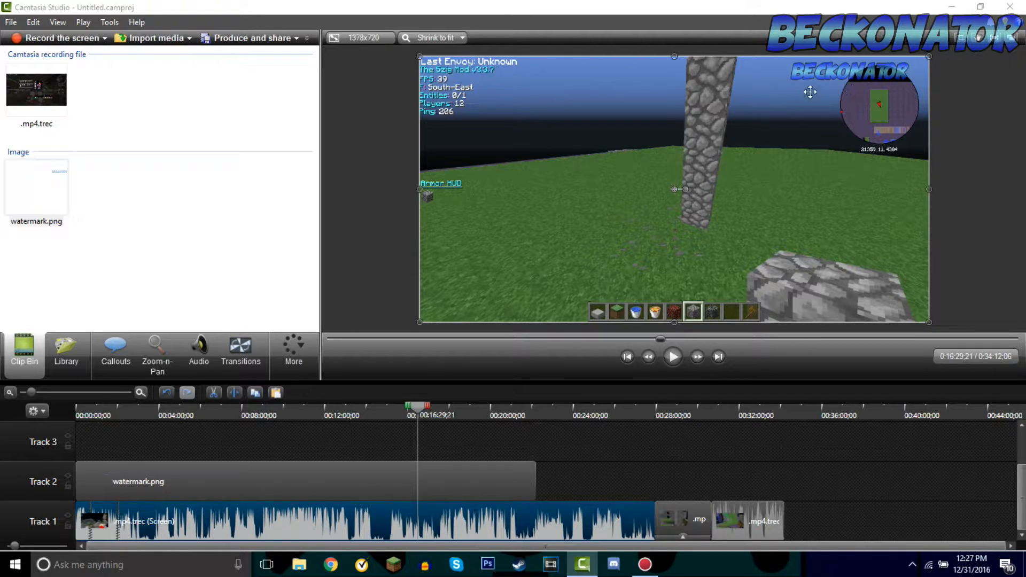
Step: Extend watermark.png on Track 2 to the end of the last Track 1 clip
drag(535, 464, 786, 463)
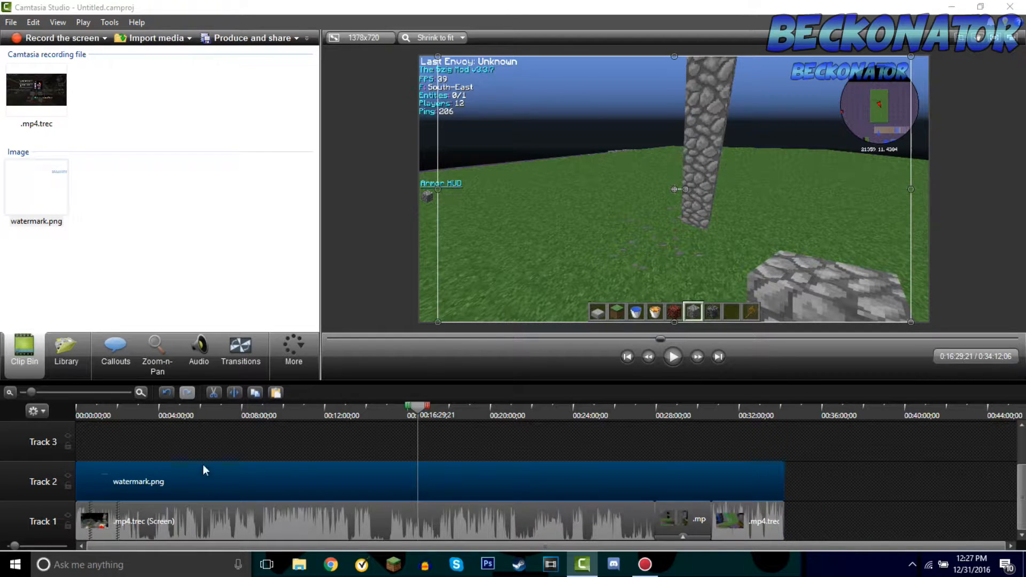
mouse_move(783, 475)
mouse_down()
mouse_move(774, 480)
mouse_move(784, 480)
mouse_up()
Step: Shrink the watermark in the preview and place it at the bottom edge of the video, just left of the game's hotbar
drag(910, 56, 754, 143)
drag(727, 214, 550, 371)
click(570, 265)
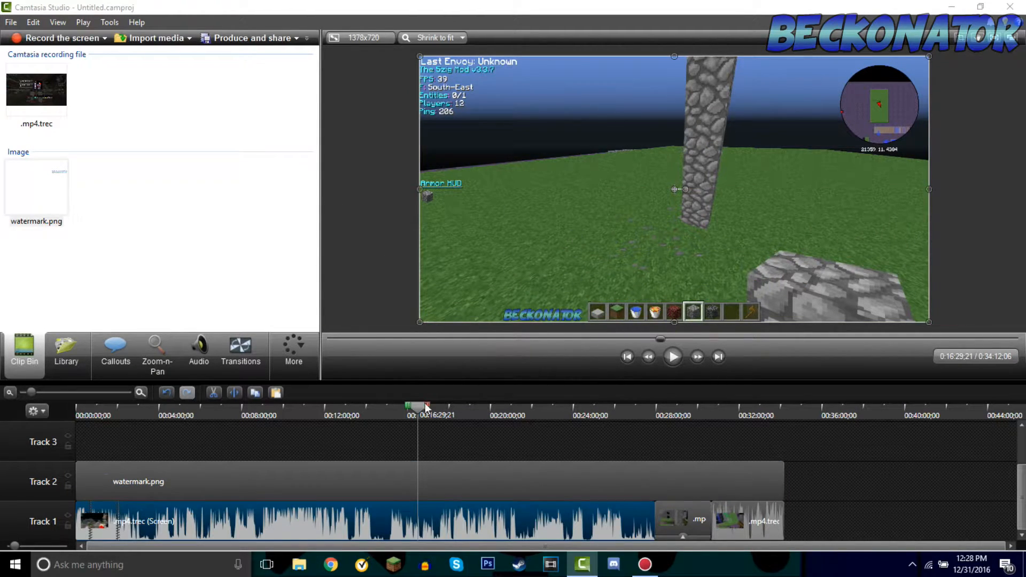
Step: Play the video from 0:16:29;21 and scrub back to 0:11:55;00 to check the watermark's placement
key(space)
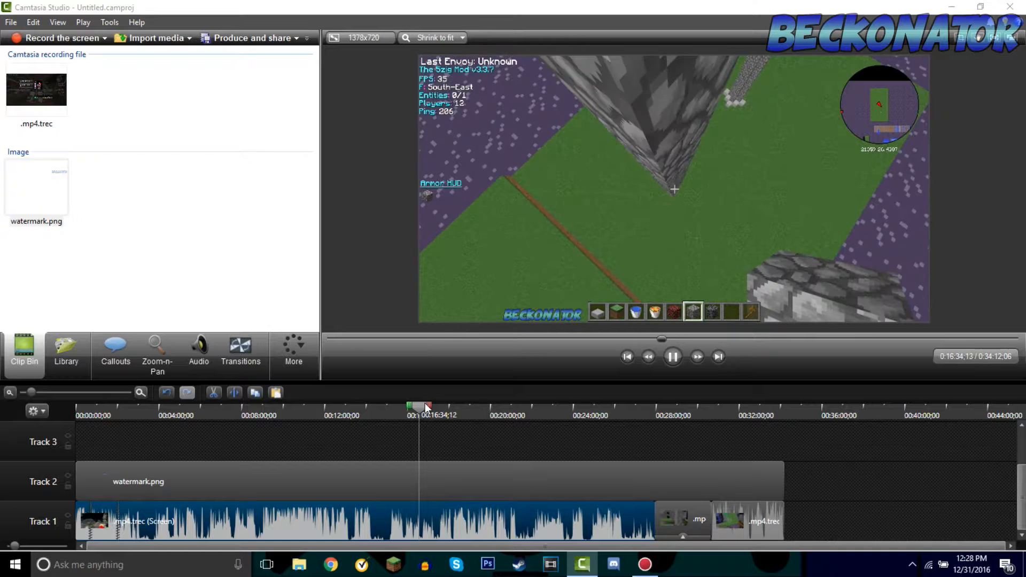
click(417, 415)
drag(419, 416, 322, 435)
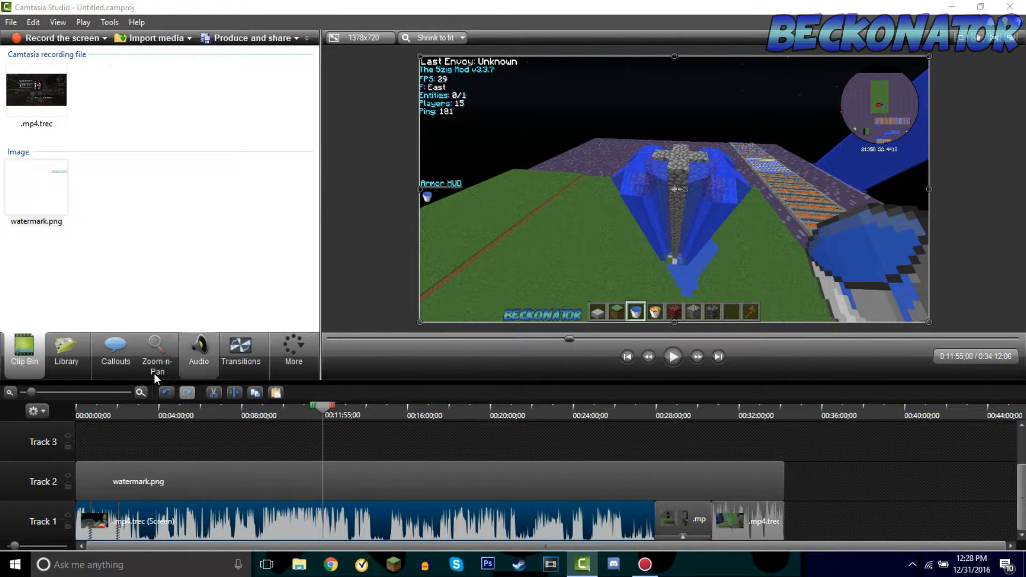
click(293, 356)
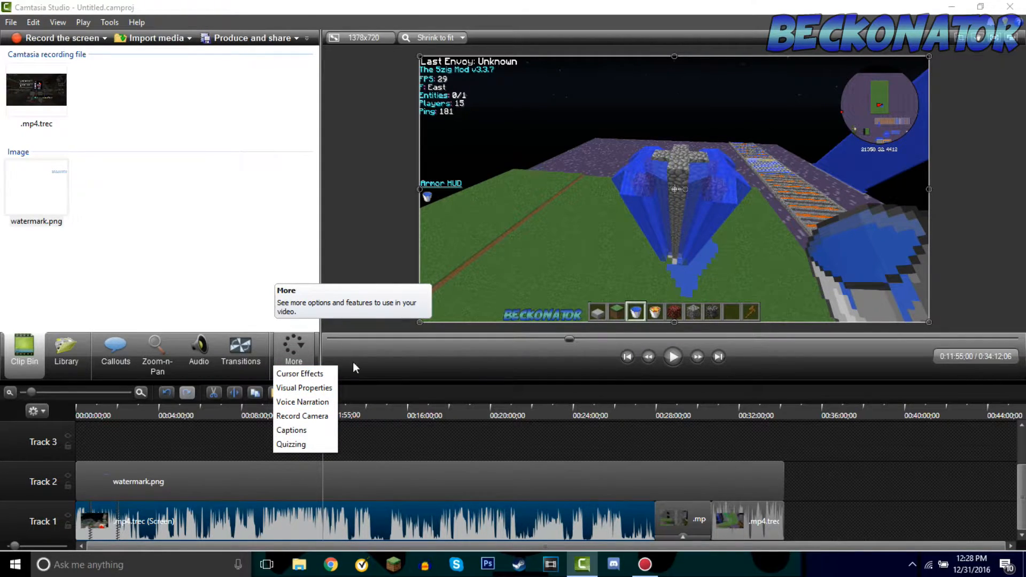
click(217, 186)
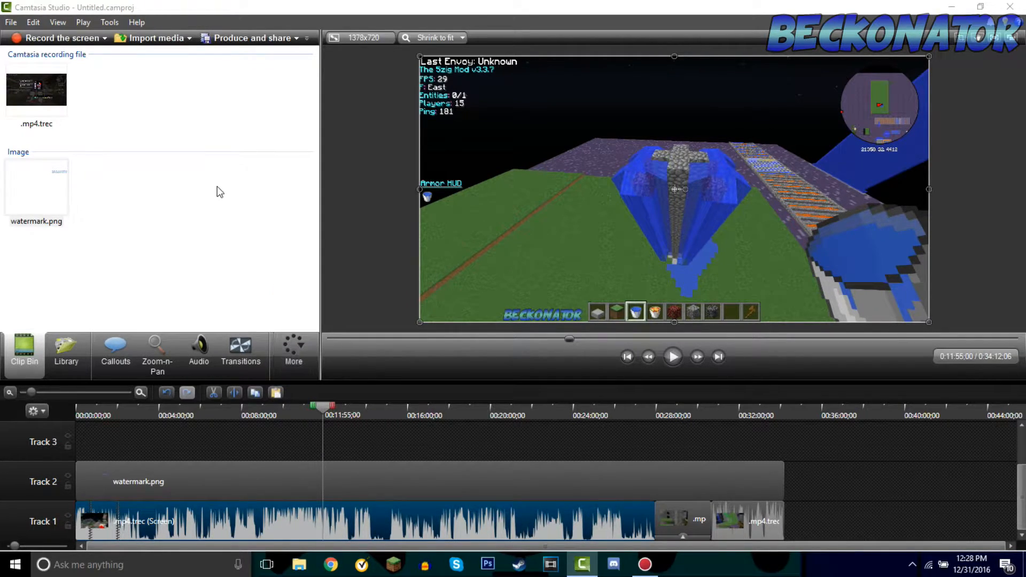
Step: Add a Zoom-n-Pan at 0:11:55;00 that enlarges the circular minimap, framing it at 278% scale
click(165, 361)
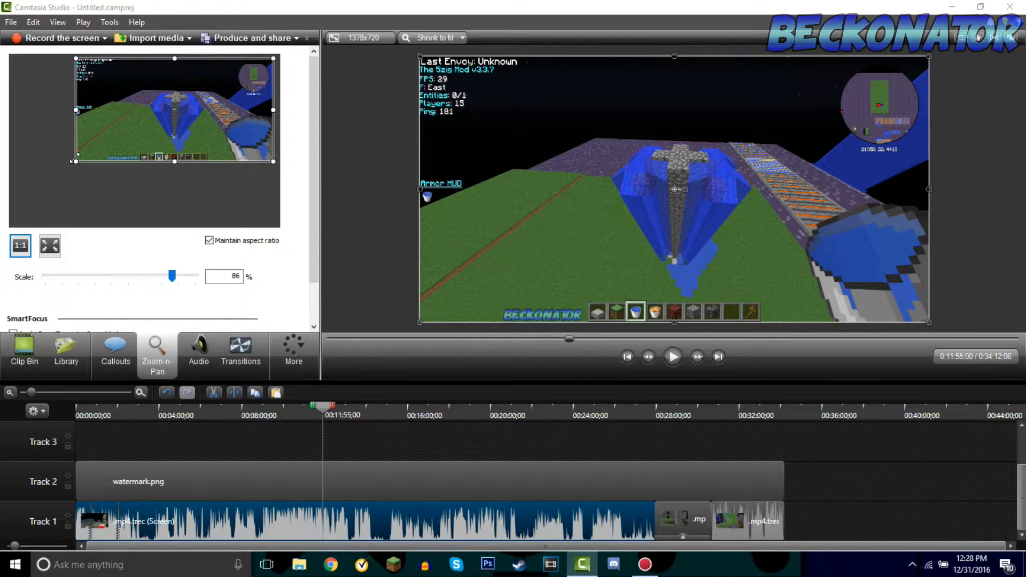
click(50, 247)
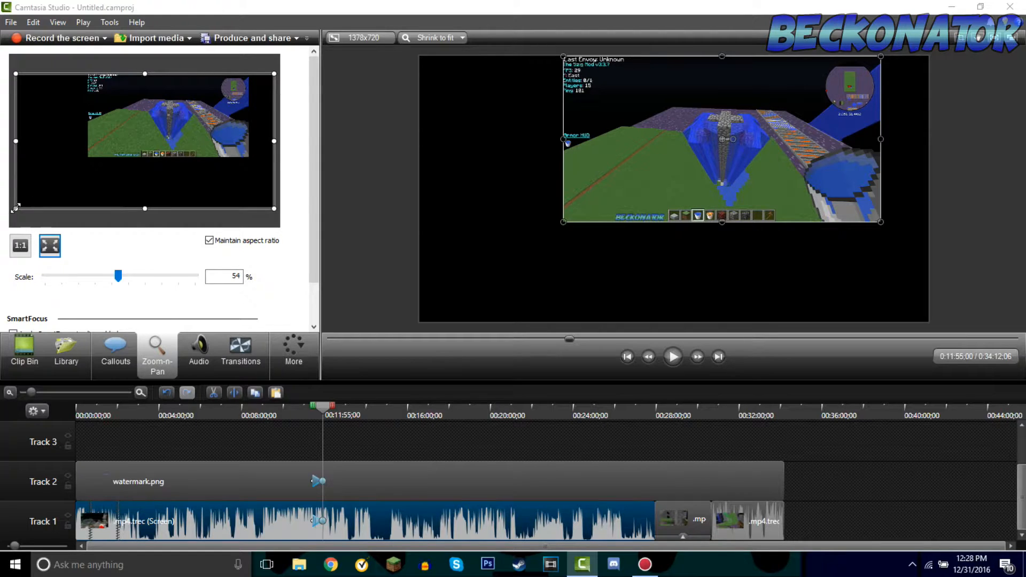
drag(15, 208, 90, 150)
drag(174, 177, 151, 139)
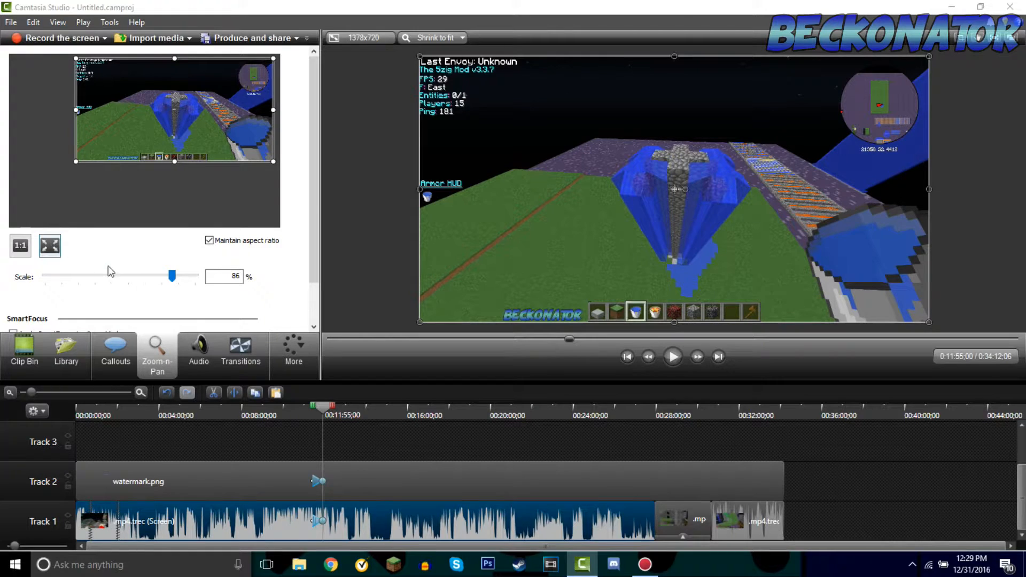
drag(70, 162, 267, 84)
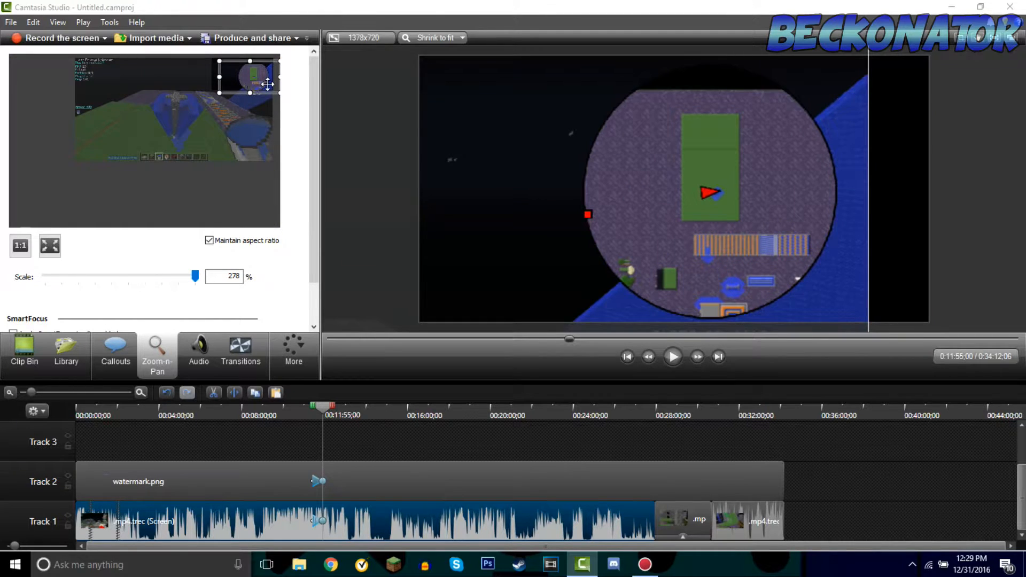
Step: Play the video from shortly before the minimap zoom and stop at 0:11:58;01 to check the animation
drag(327, 407, 307, 407)
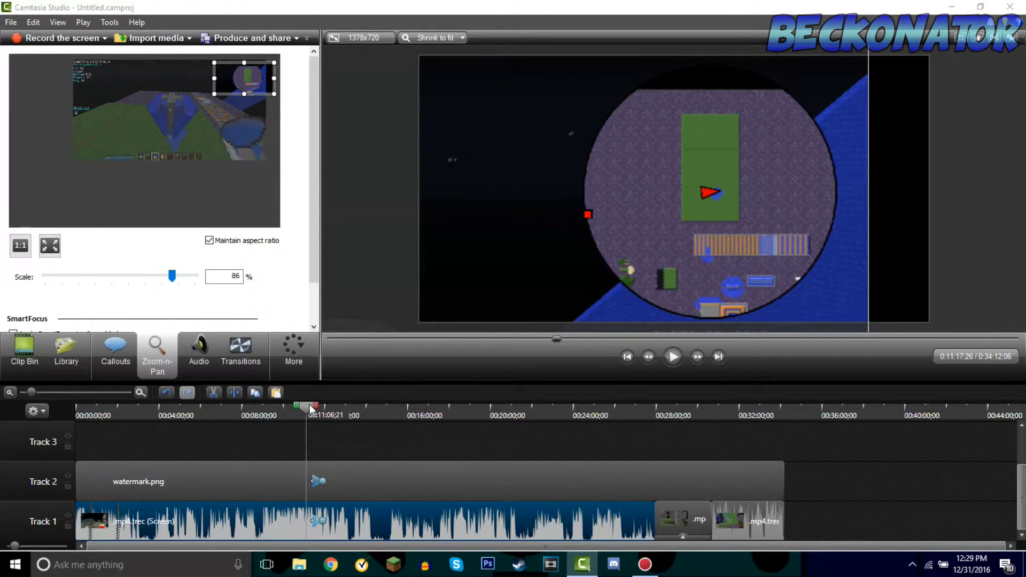
click(24, 352)
key(space)
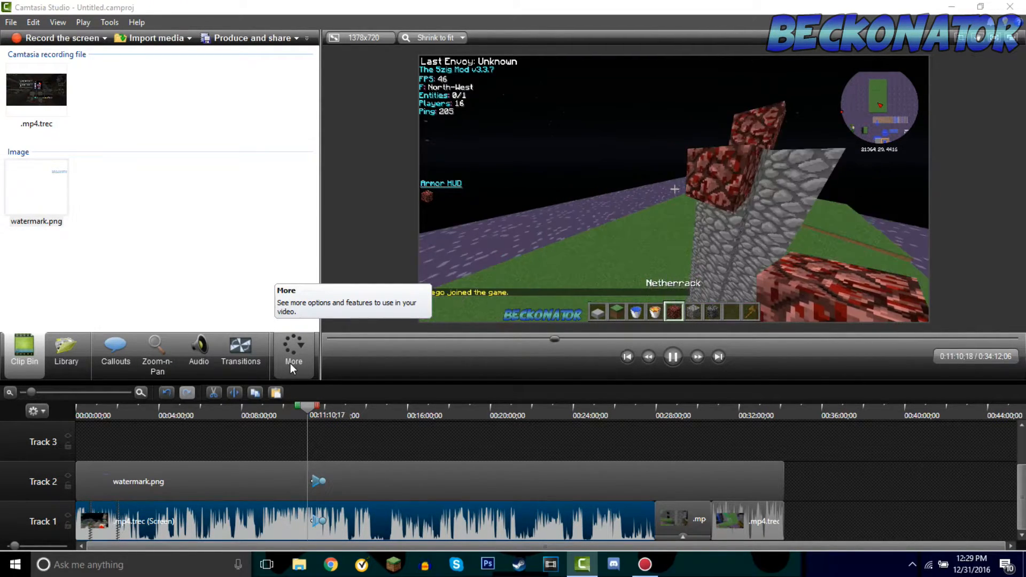
drag(310, 416, 319, 411)
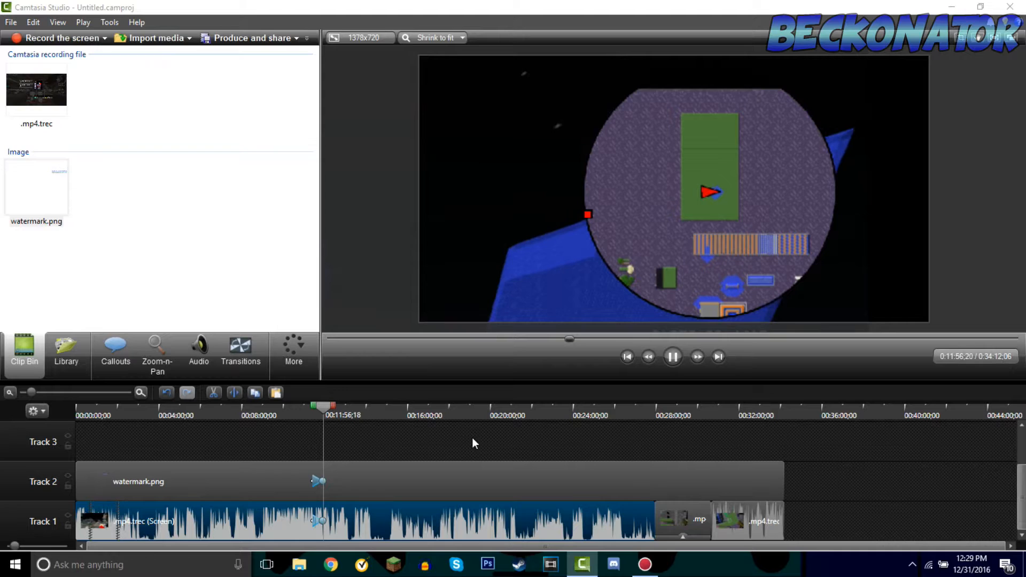
click(325, 412)
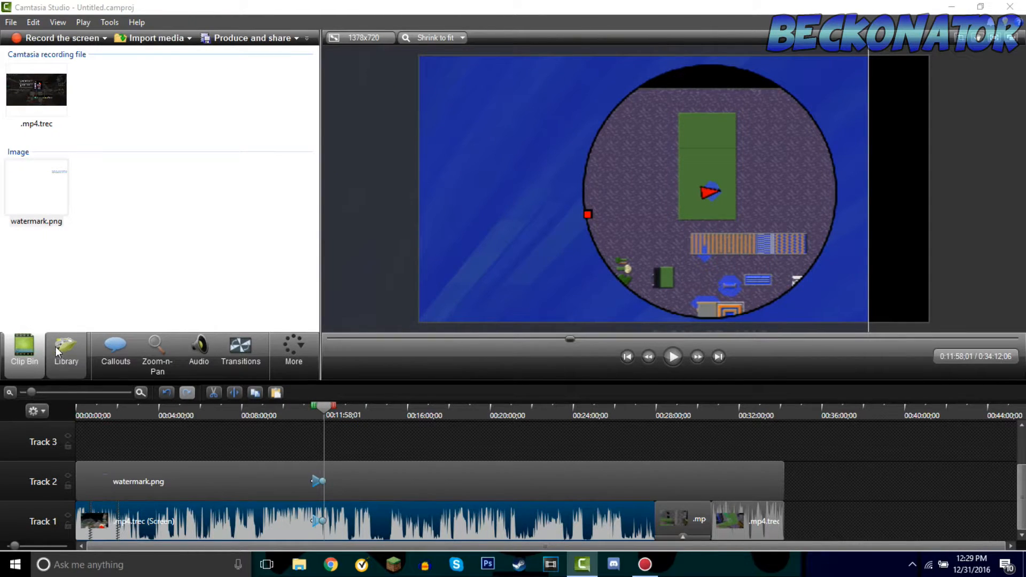
Step: Add a zoom-out to the whole canvas at 0:11:58;01, giving 54% scale, and play it through to 0:12:02;06
click(172, 358)
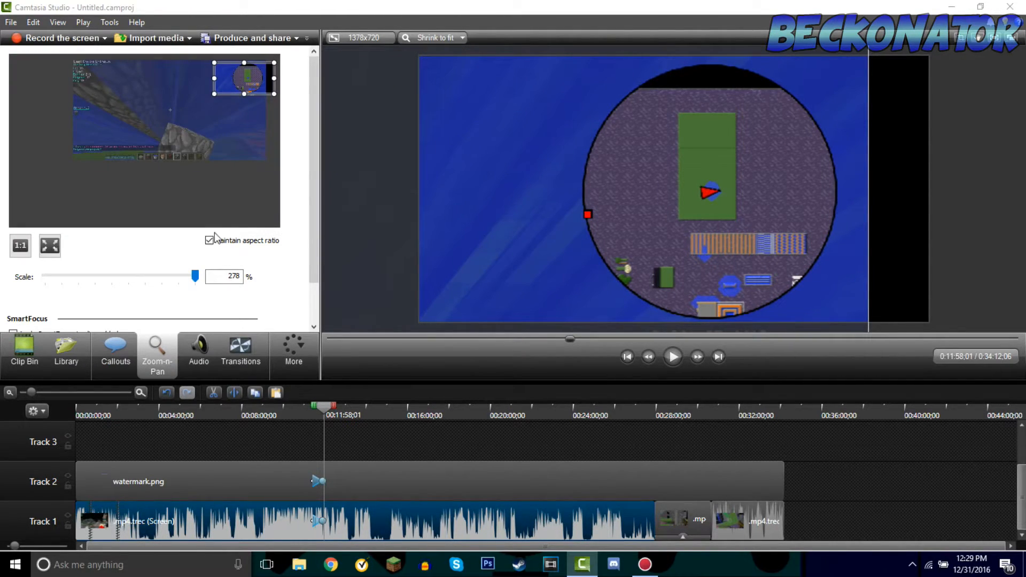
click(51, 246)
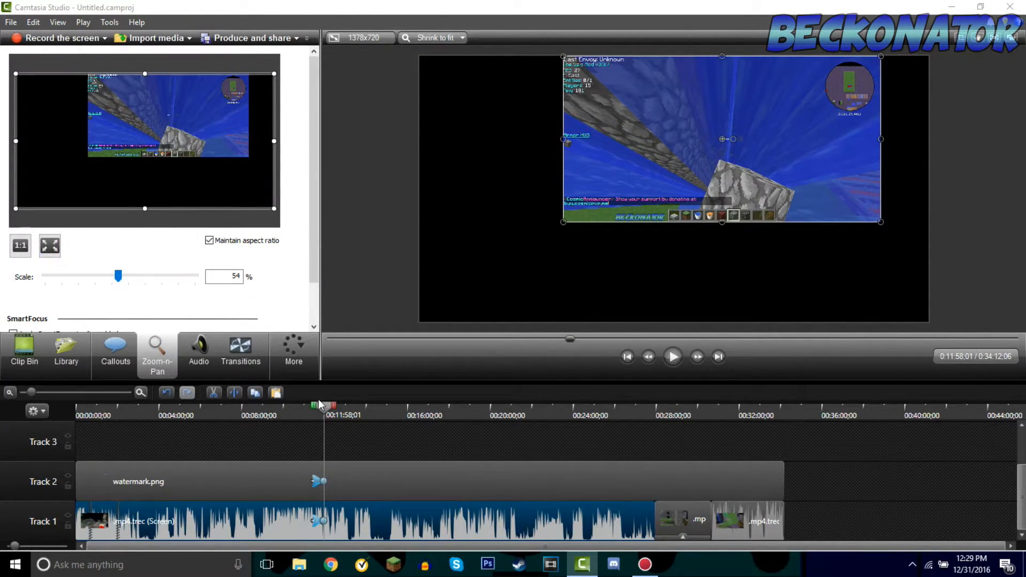
drag(324, 409, 323, 410)
key(space)
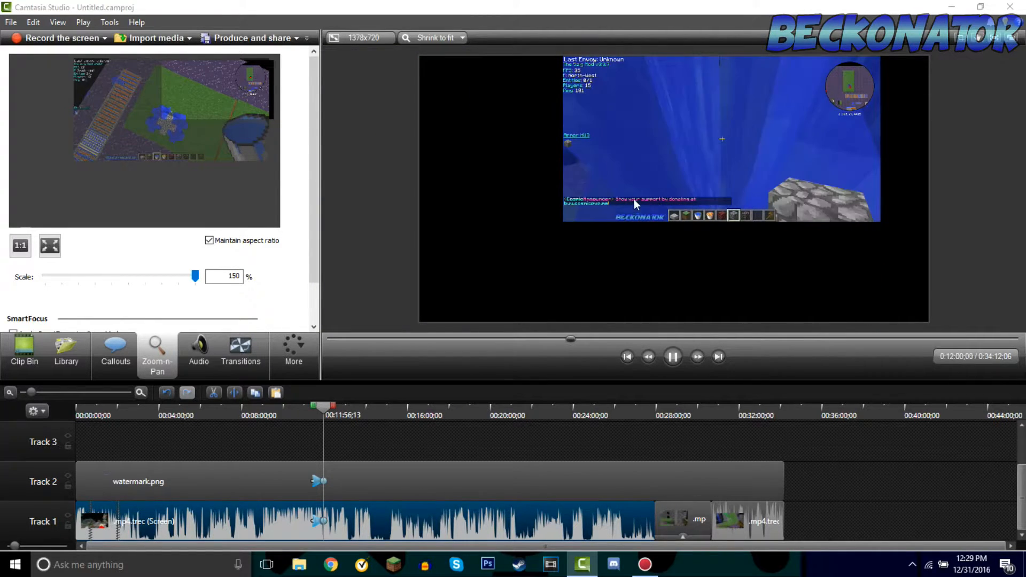
click(878, 204)
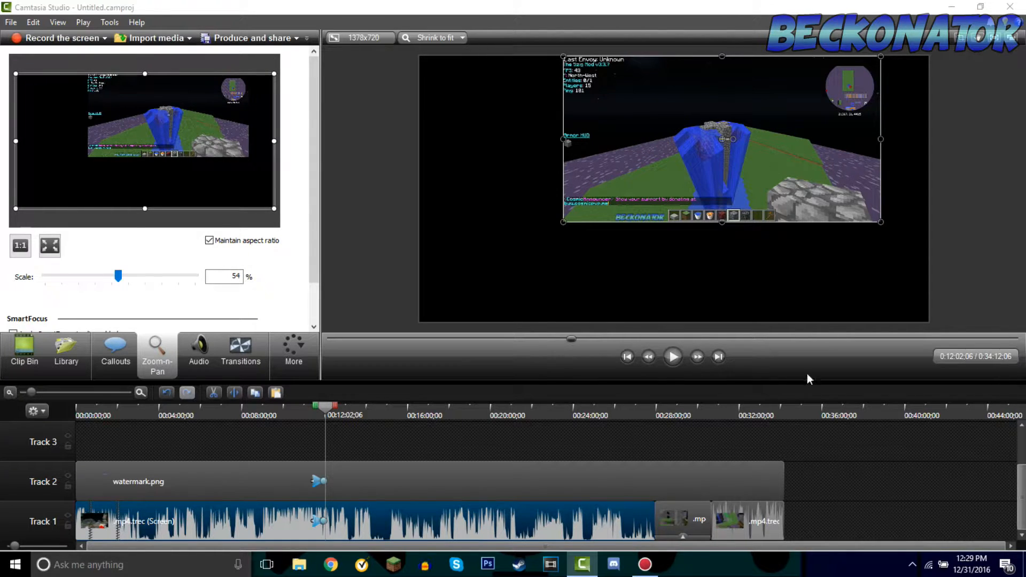
Step: Put the playhead at 0:27:57;24 and import the audio file background music #2 from the Desktop
drag(332, 412, 657, 412)
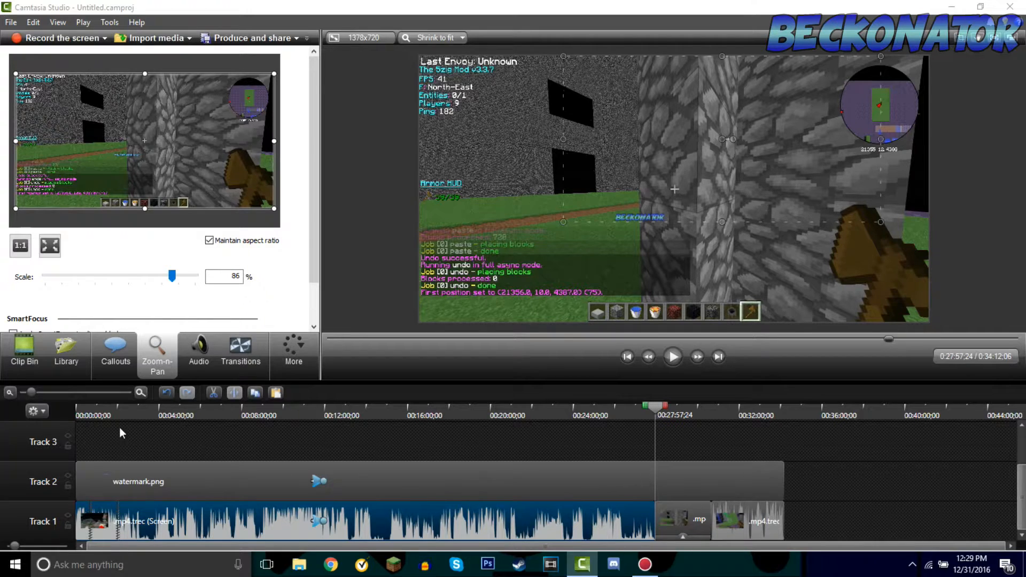
click(33, 368)
right_click(179, 209)
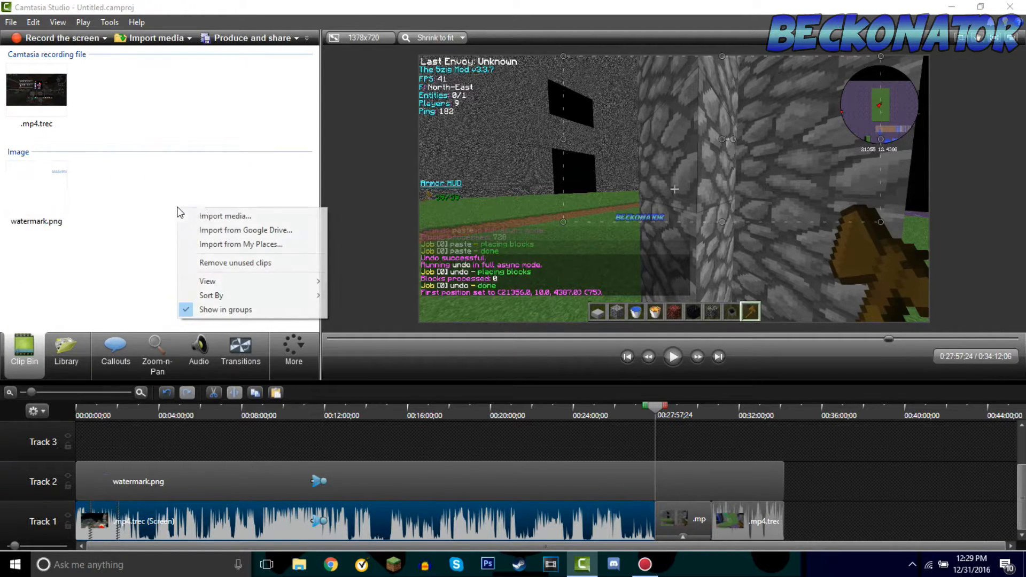
click(246, 217)
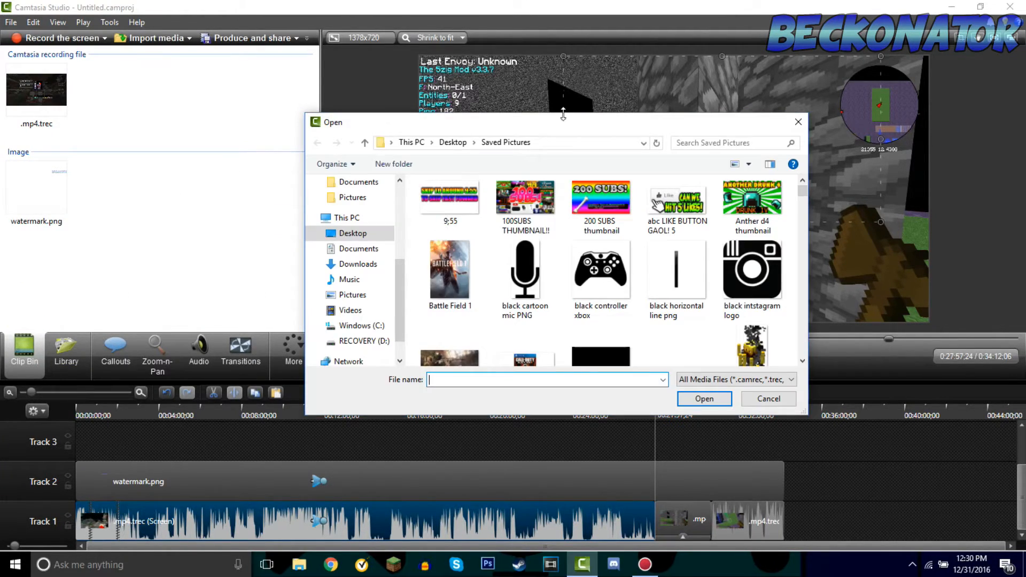
scroll(533, 247, down, 5)
click(327, 218)
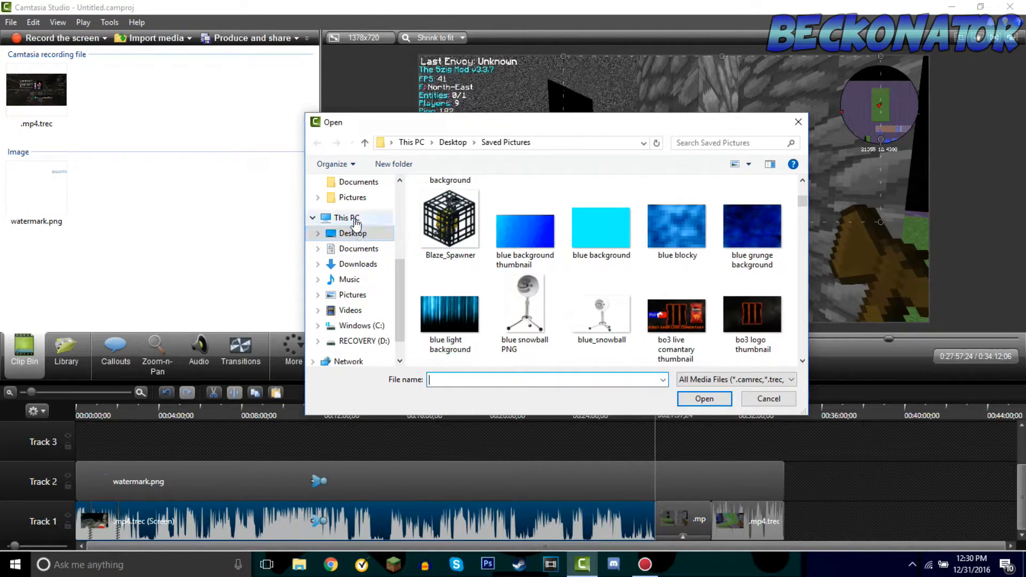
click(350, 233)
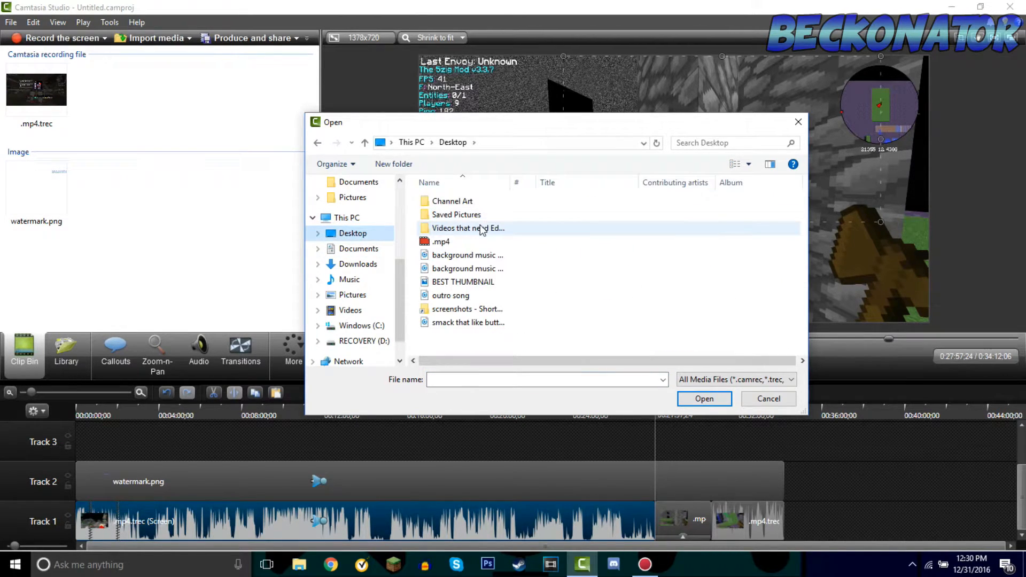
click(478, 270)
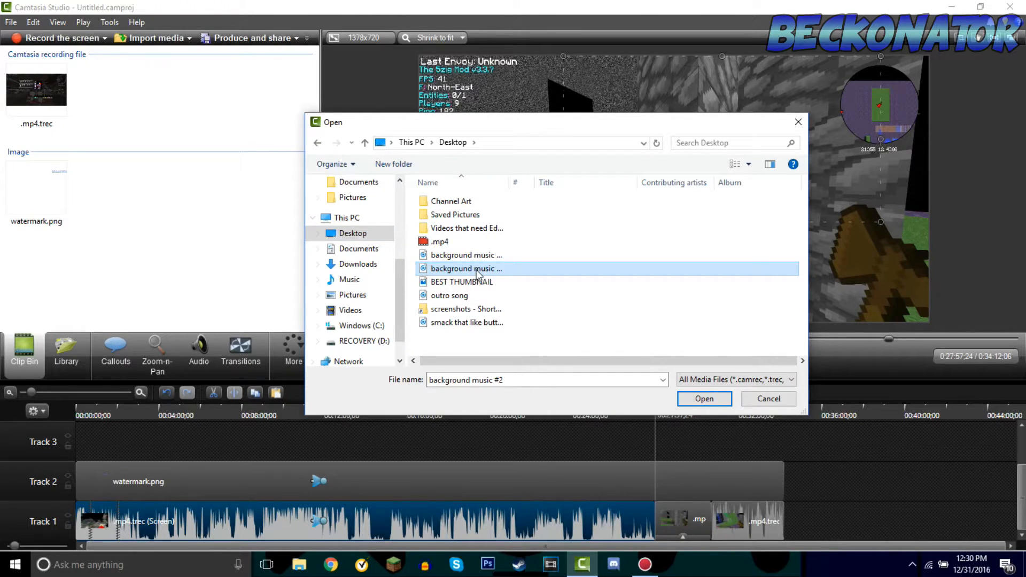
double_click(478, 270)
Step: Place the background music on Track 3 from 0:27:57;24 and trim its end to match the second Track 1 clip
drag(22, 291, 610, 430)
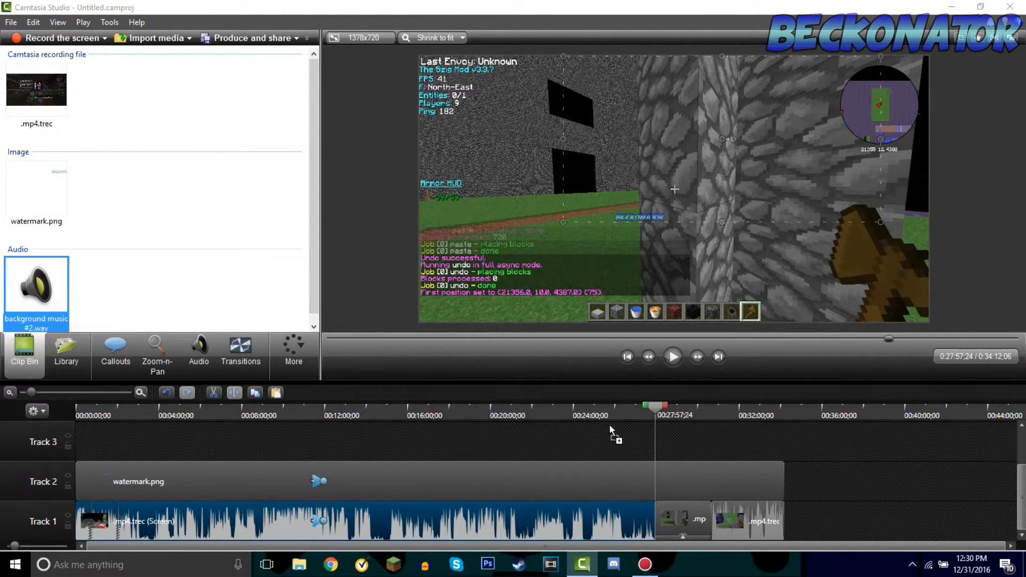
drag(702, 451, 540, 446)
drag(425, 416, 698, 526)
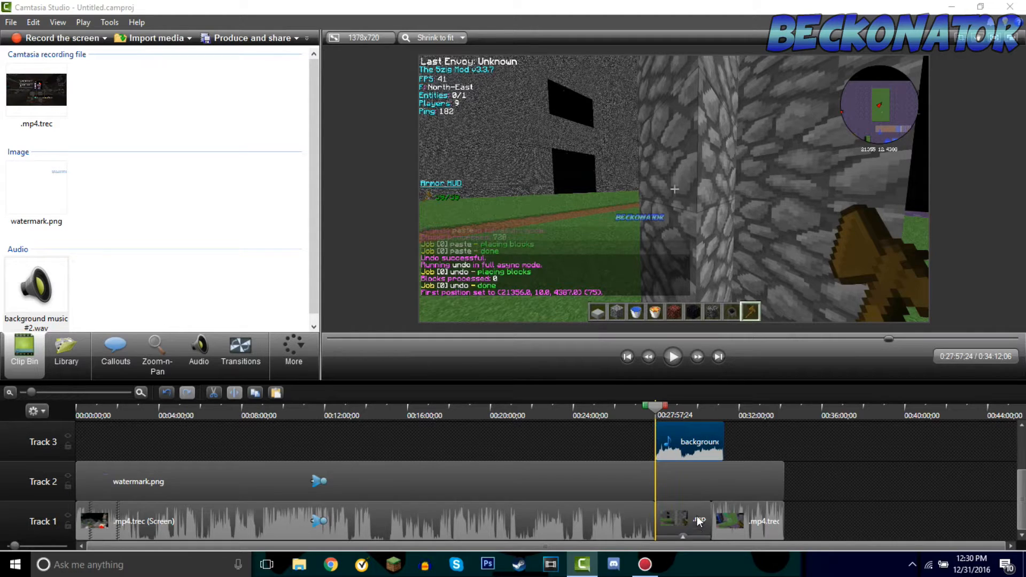
drag(723, 446, 708, 444)
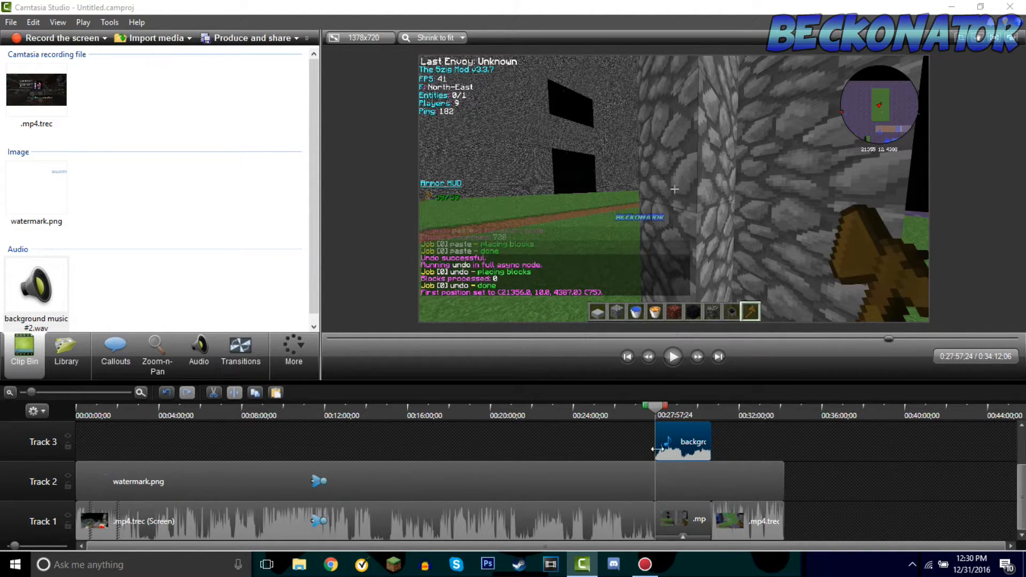
Step: Apply a fade in and a fade out to the trimmed background music clip on Track 3
click(213, 365)
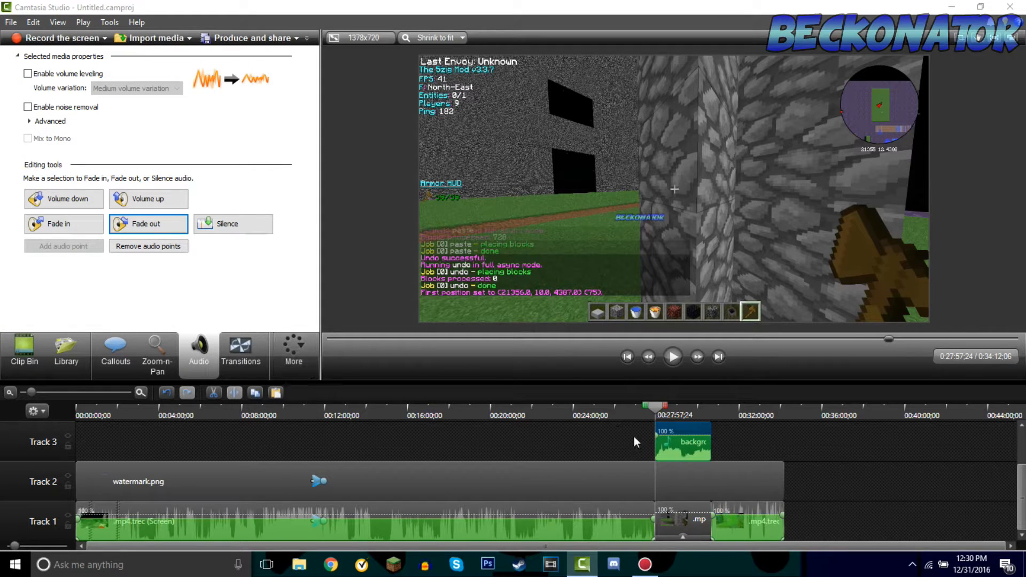
drag(674, 434, 673, 431)
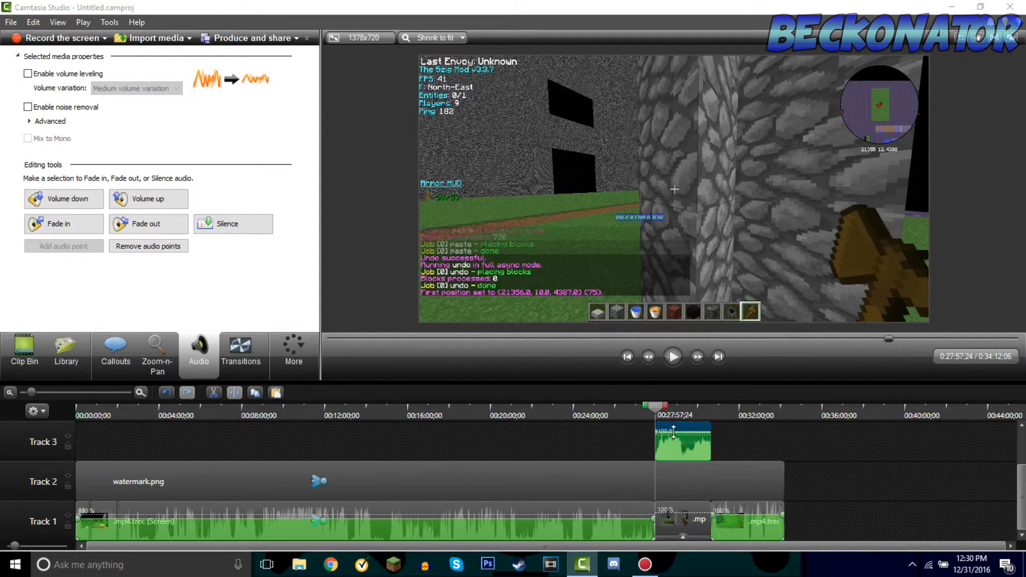
click(94, 229)
click(138, 227)
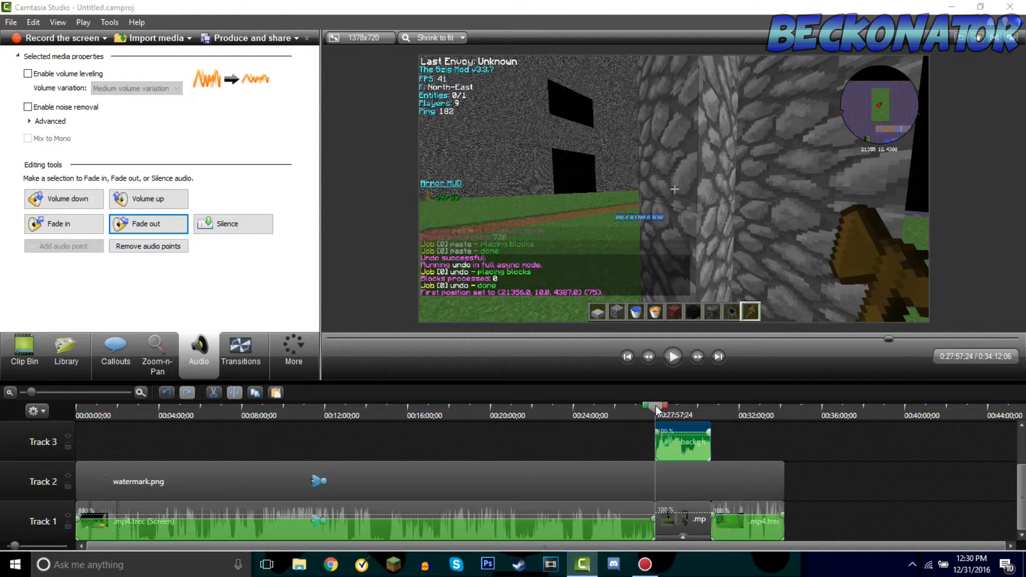
Step: Play the start of the faded background music from 0:27:57;24, then scrub back to 0:27:23;06
click(667, 399)
key(space)
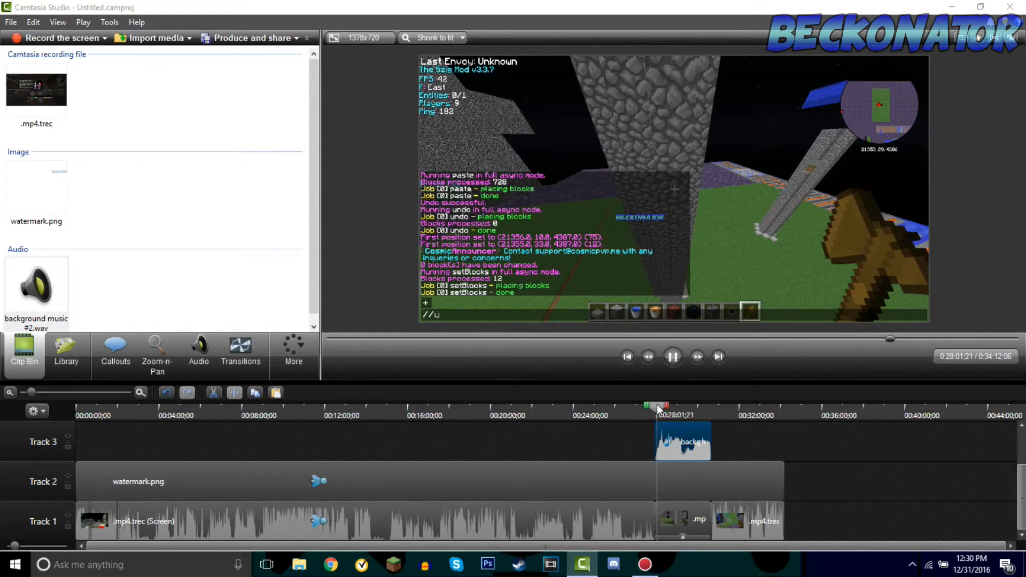
key(space)
drag(658, 410, 643, 411)
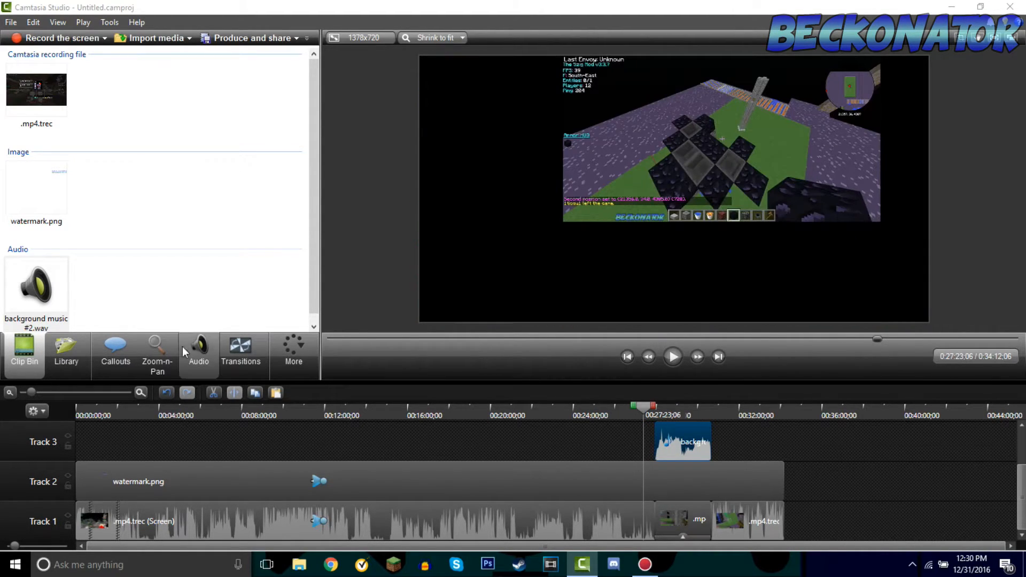
Step: Place another copy of background music #2.wav at the start of Track 3 and return the playhead to 0:00:00;00
drag(36, 289, 82, 406)
mouse_move(90, 446)
mouse_down()
mouse_move(129, 445)
mouse_move(88, 445)
mouse_up()
drag(640, 414, 80, 415)
Step: Lower the first background music clip's volume to nearly silent and add a fade out to it
click(199, 350)
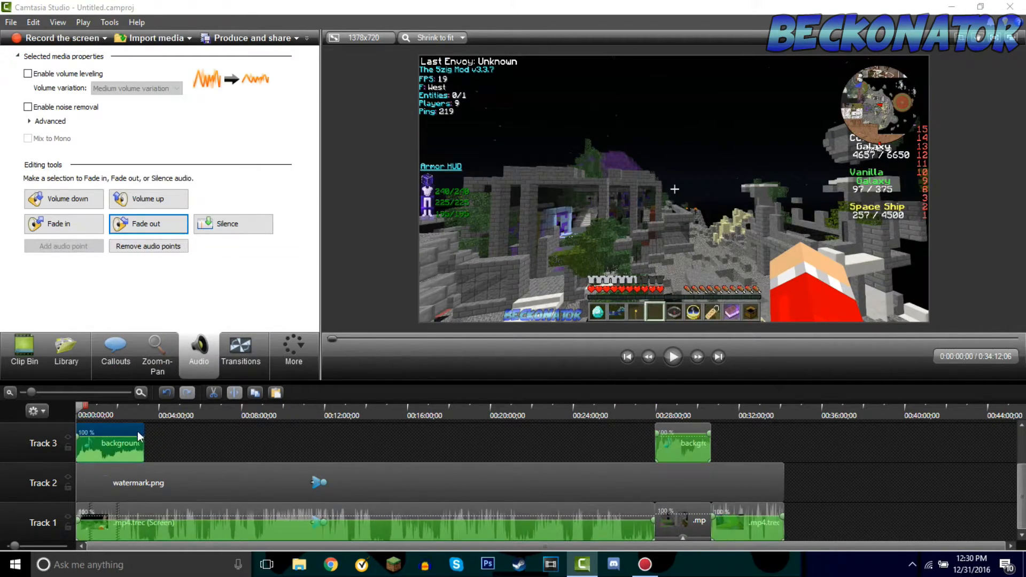
drag(131, 438, 127, 460)
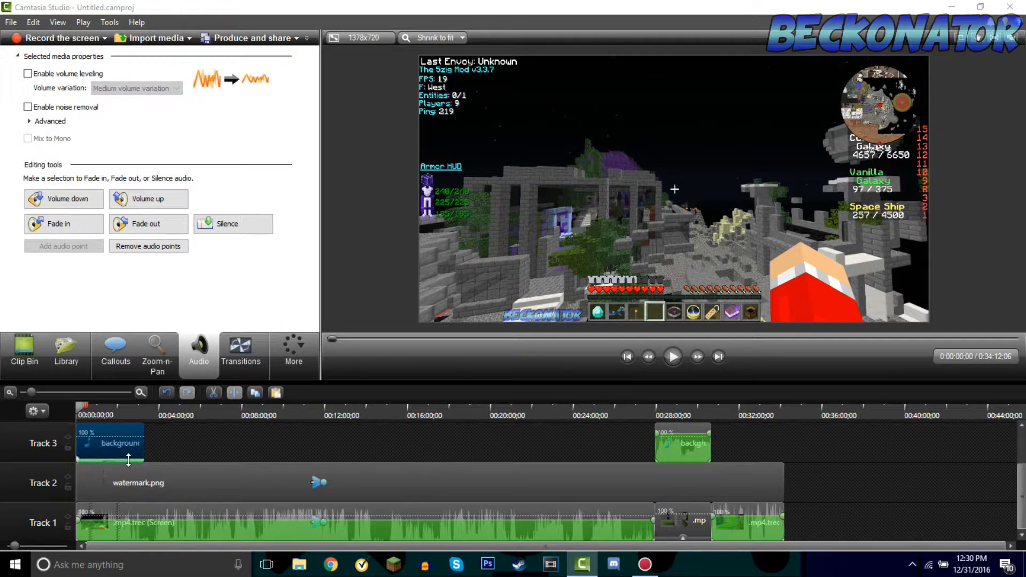
click(145, 224)
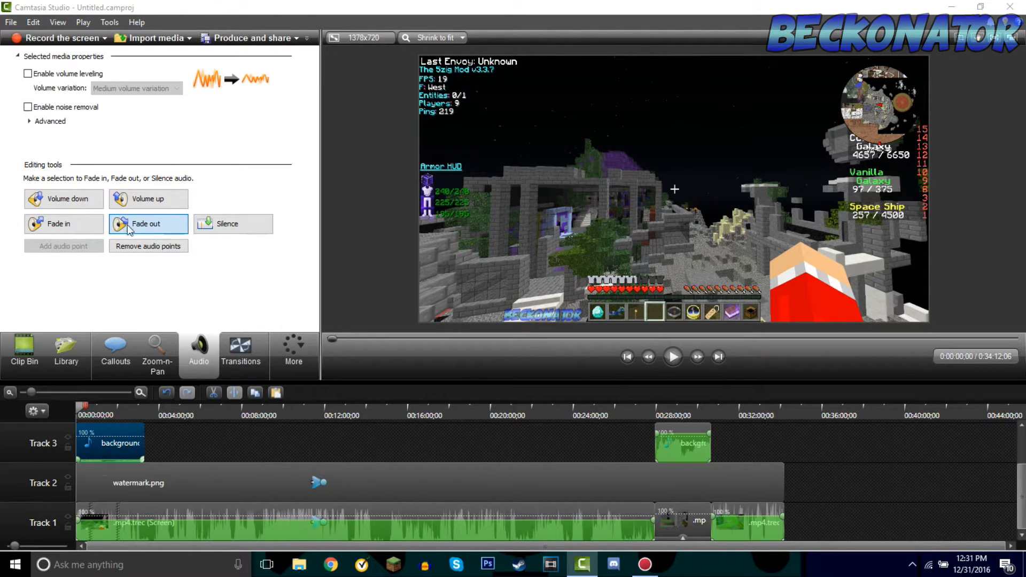
Step: Play the video from the beginning to 0:00:06;16 to hear the quiet background music under the gameplay
click(17, 362)
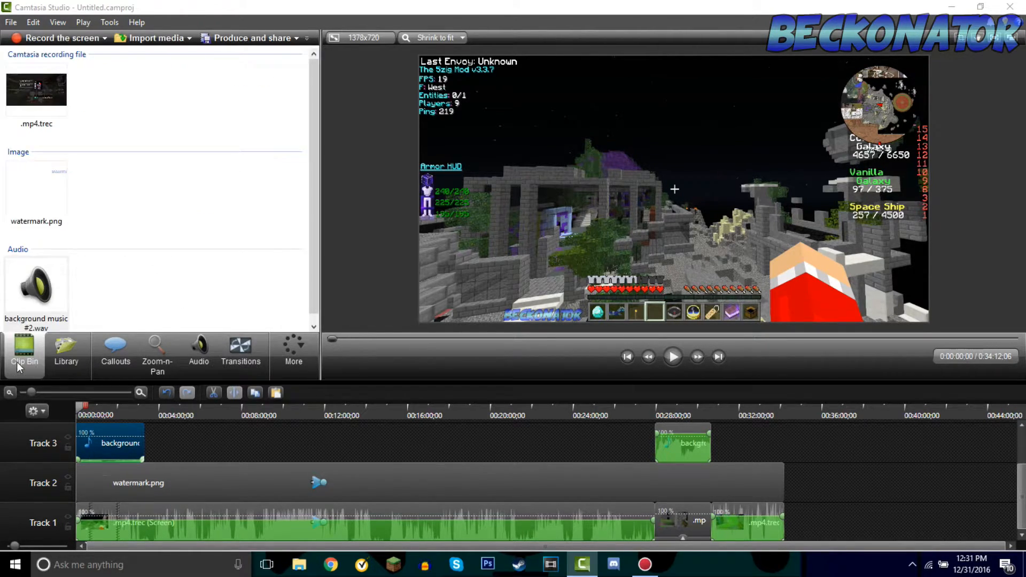
key(space)
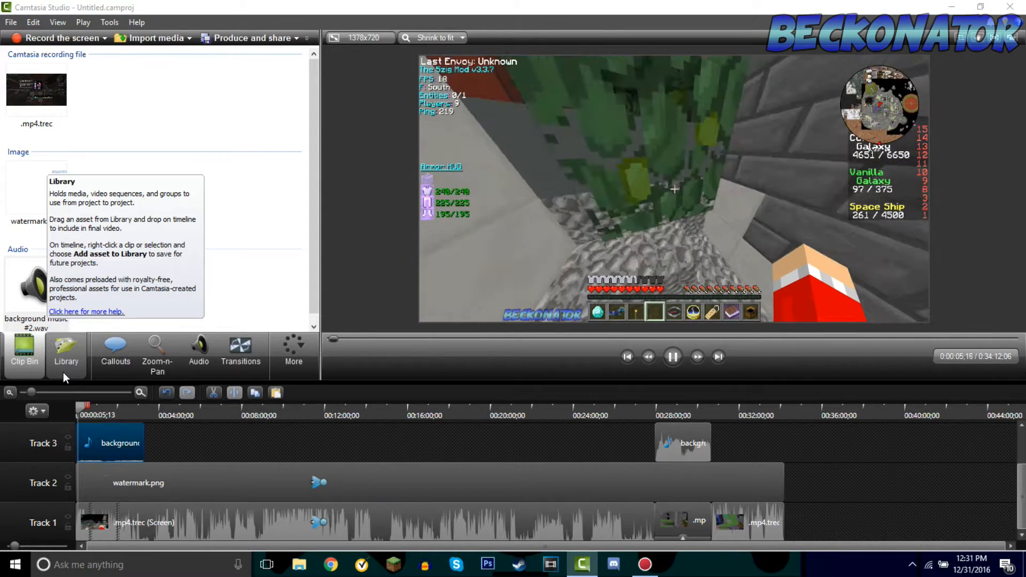
click(20, 343)
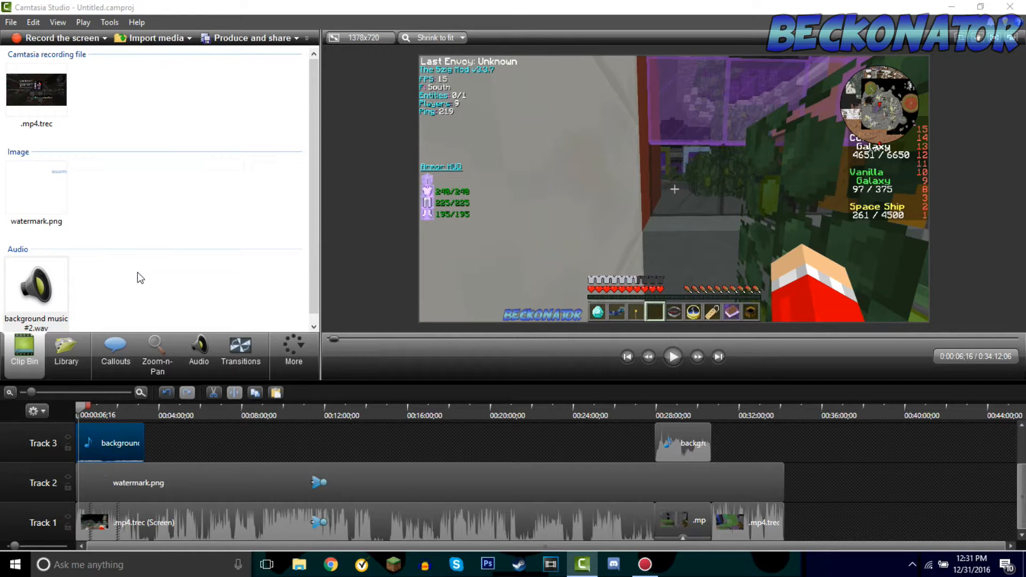
Step: Import abc LIKE BUTTON GAOL! 5.png from the Saved Pictures folder and place it on Track 3 shortly after 0:08:00;00
right_click(179, 190)
click(224, 200)
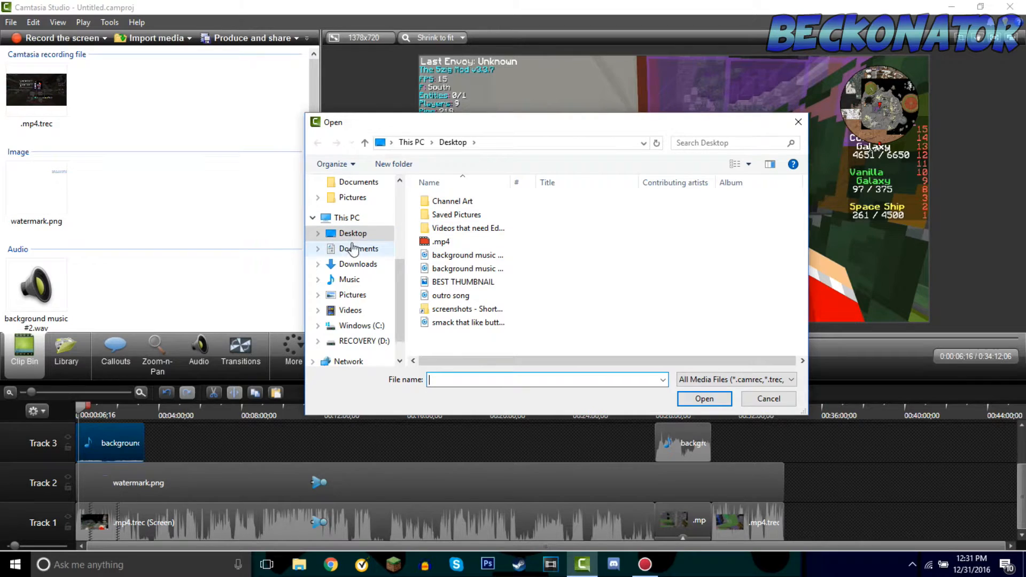
double_click(485, 215)
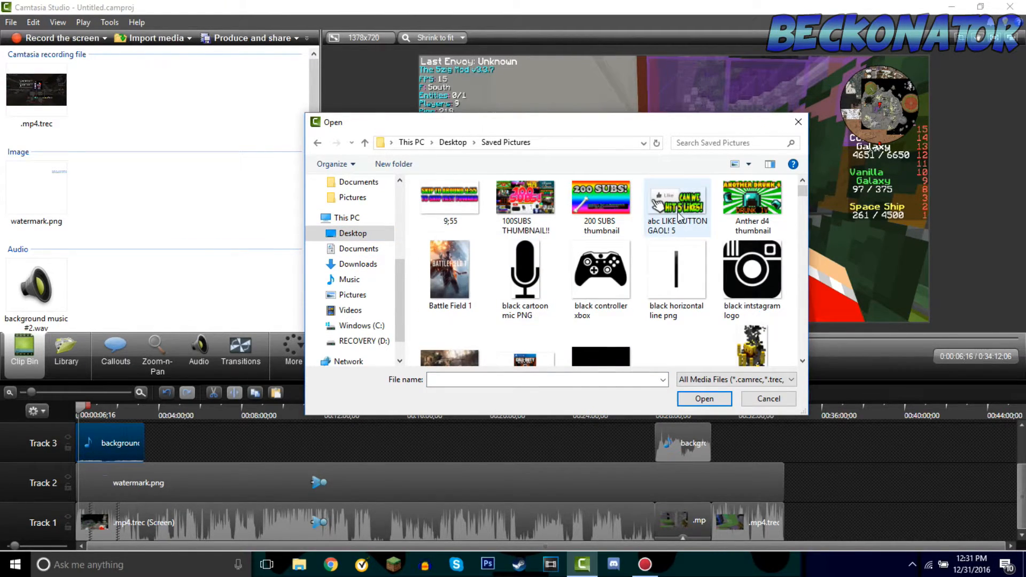
double_click(677, 209)
drag(36, 190, 256, 435)
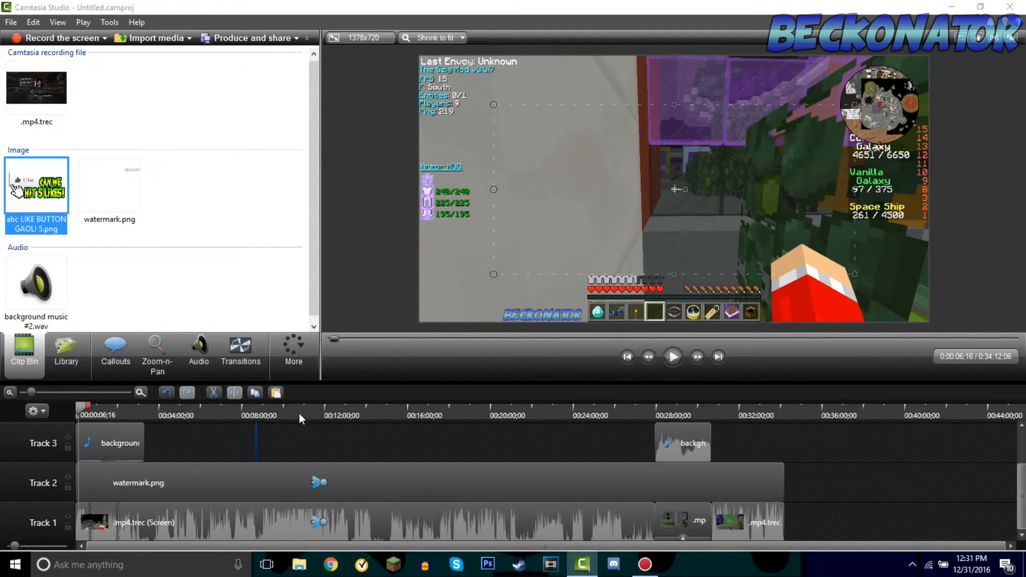
Step: Import the smack that like button noise.wav file and place it on Track 4 near the like-button image
scroll(287, 459, up, 1)
drag(76, 403, 257, 420)
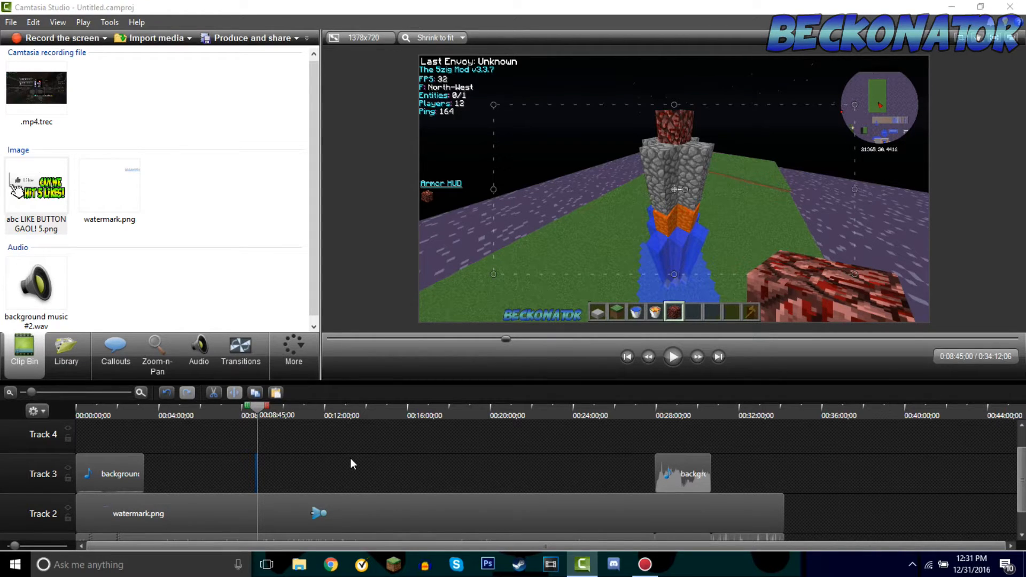
right_click(197, 206)
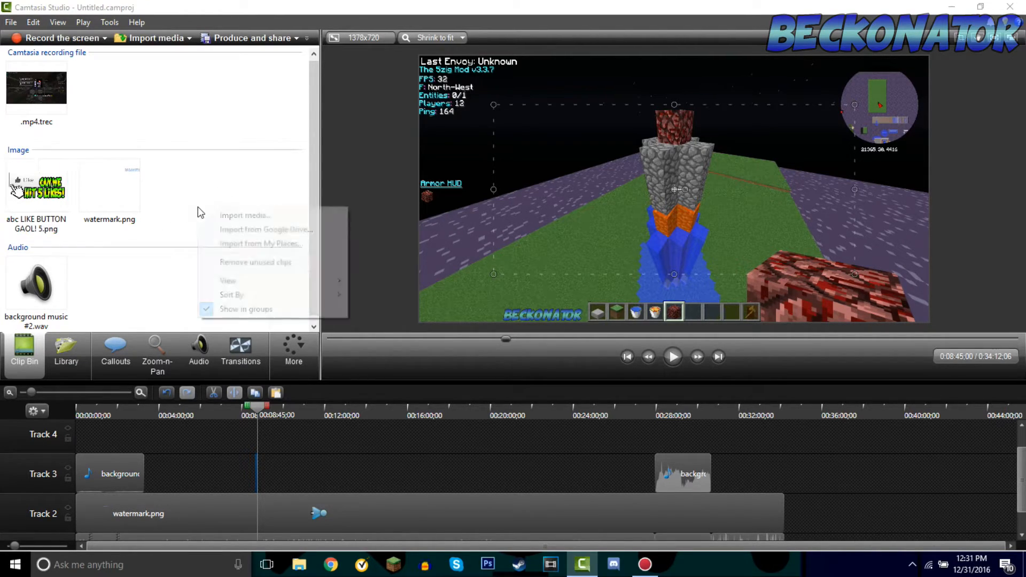
right_click(151, 250)
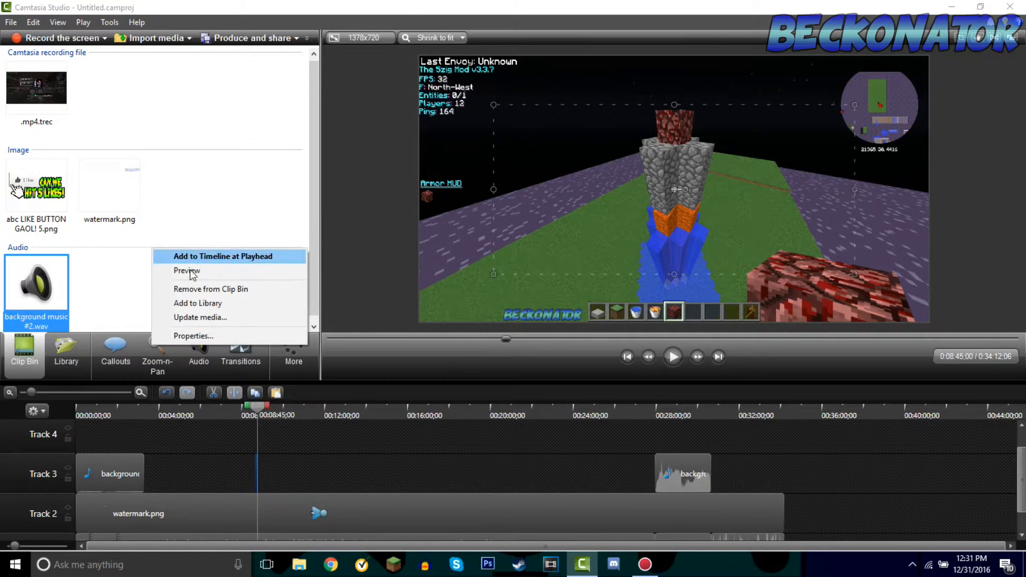
right_click(141, 281)
click(203, 297)
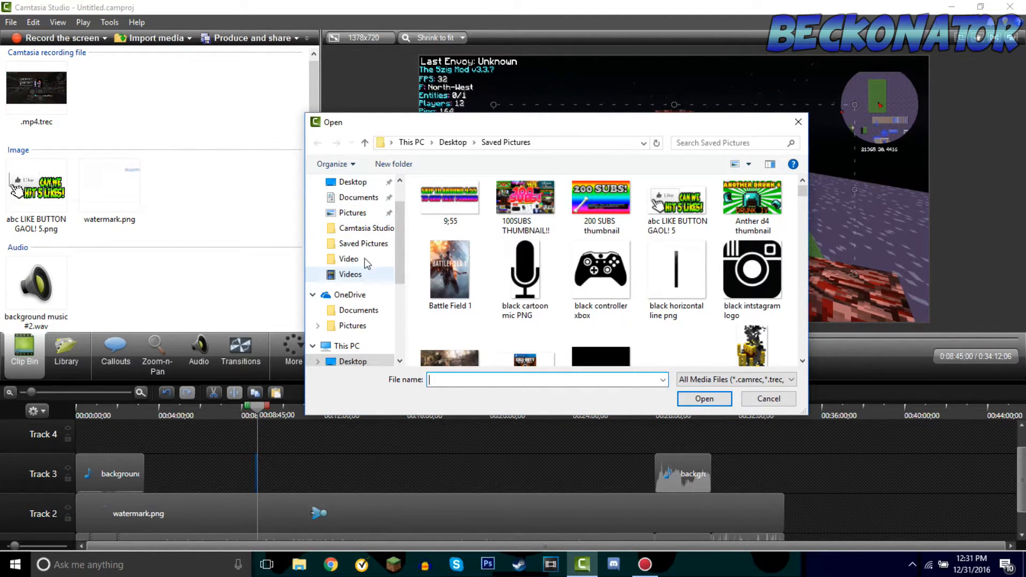
drag(110, 283, 258, 442)
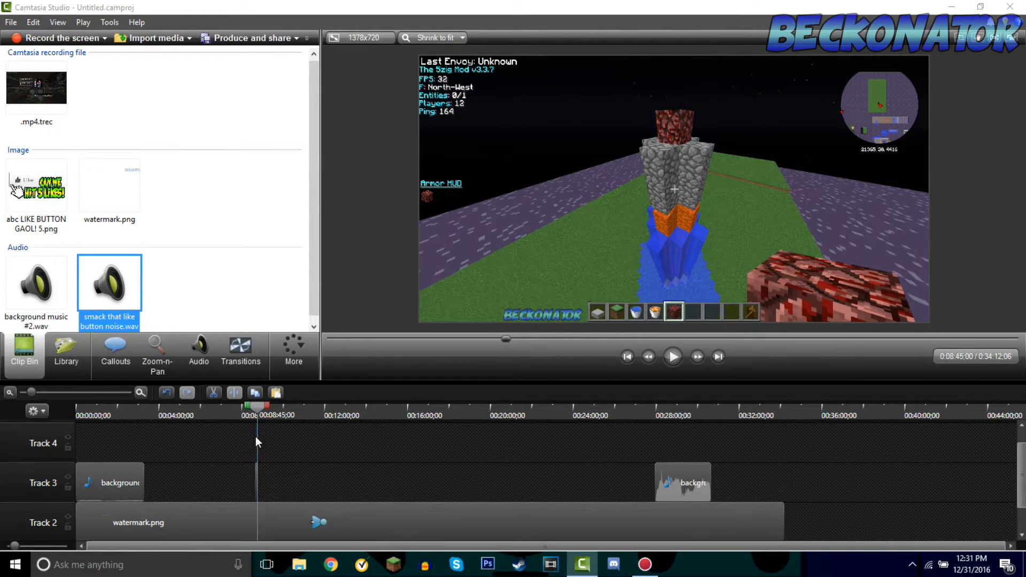
Step: Align the noise clip on Track 4 with the like image's start at 0:08:40;00 and trim the image to end at about 0:08:43;10
click(85, 390)
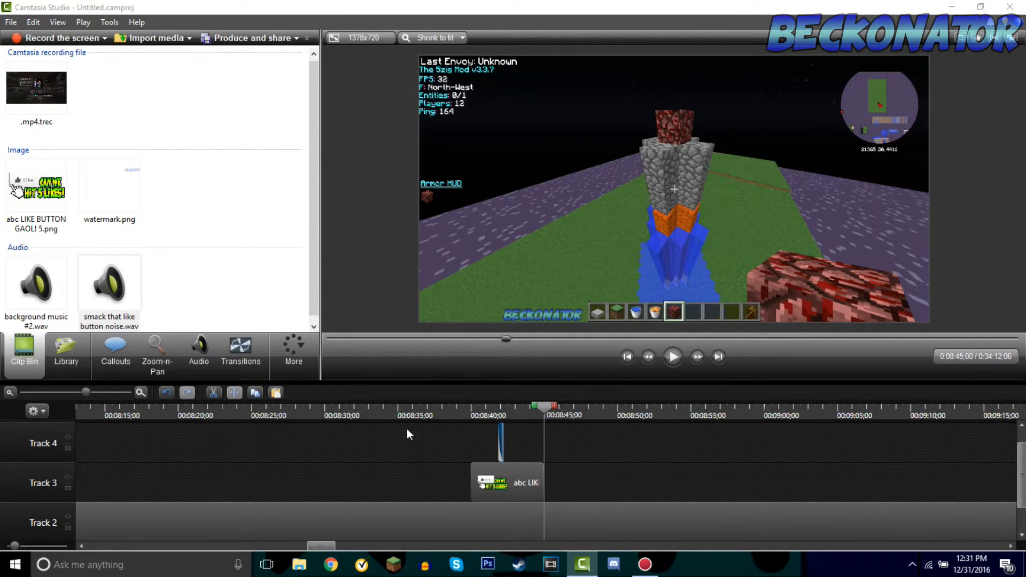
click(104, 392)
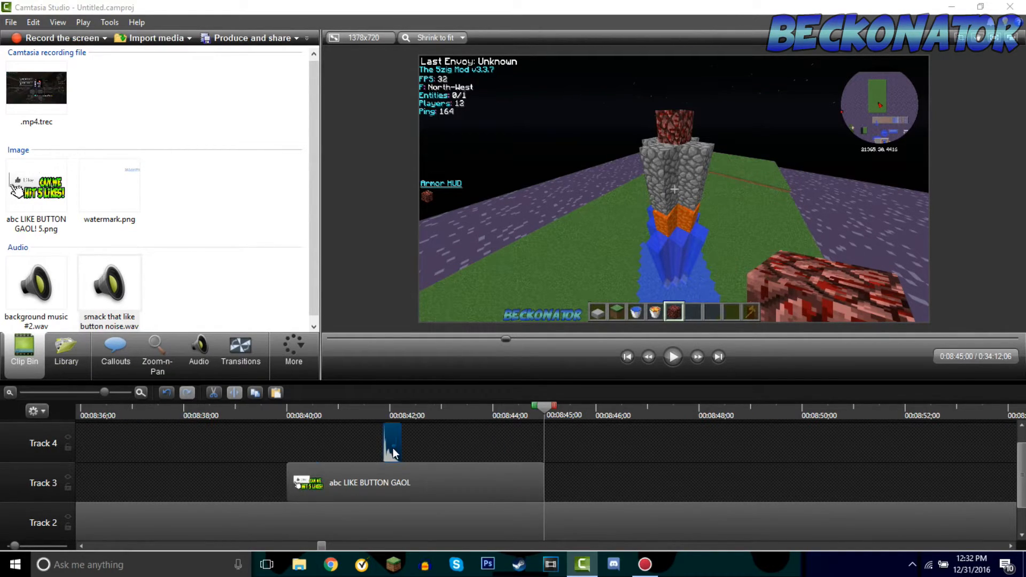
drag(313, 454, 307, 458)
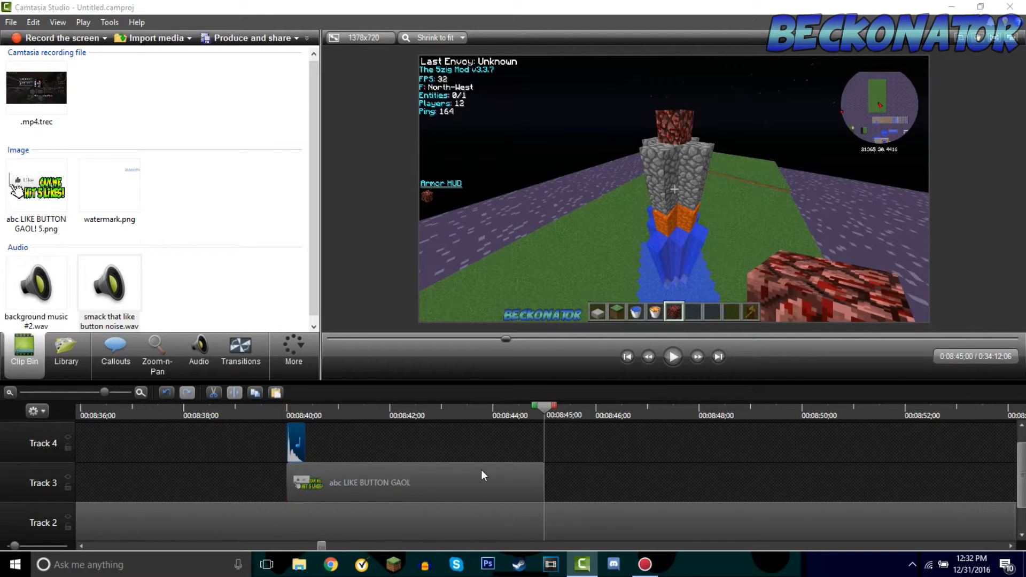
drag(539, 480, 460, 476)
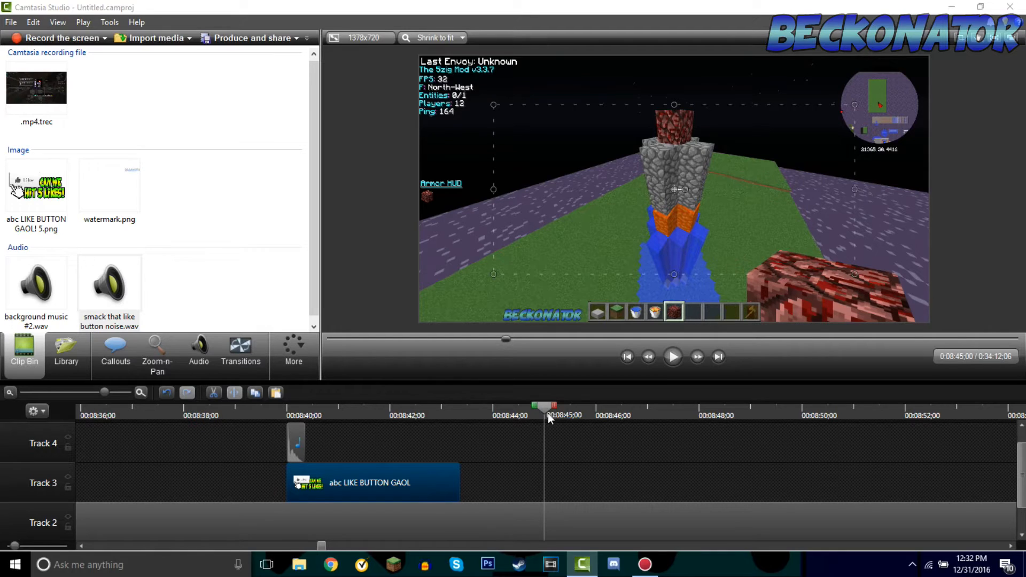
Step: Play the section from about 0:08:40;00 to 0:08:42;10 to check the like image together with its sound effect
drag(549, 413, 303, 410)
key(space)
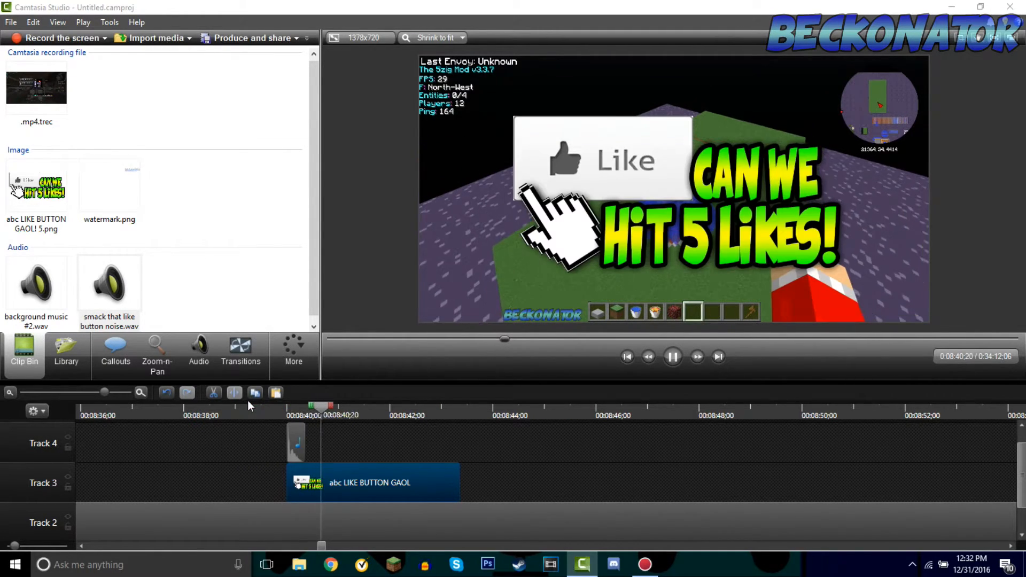
key(space)
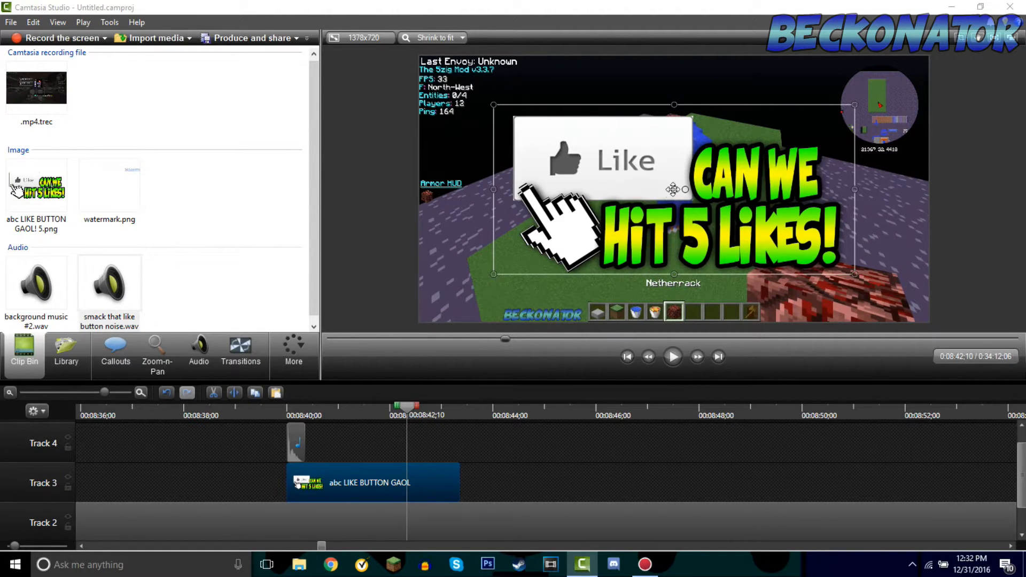
Step: Shrink the like-button image to about a third of the frame's width and place it in the video's lower-left corner
drag(490, 276, 747, 154)
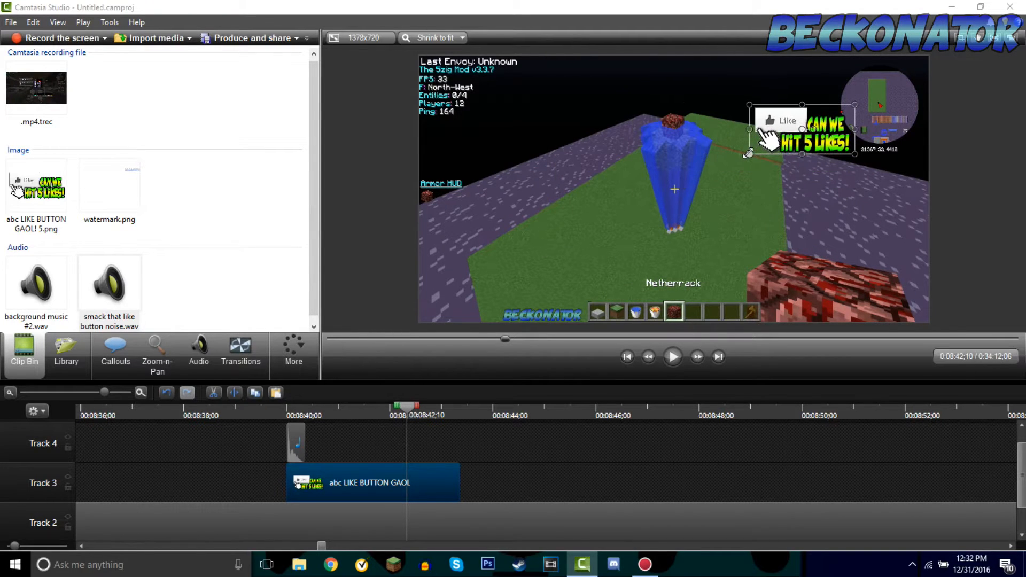
drag(836, 142, 500, 259)
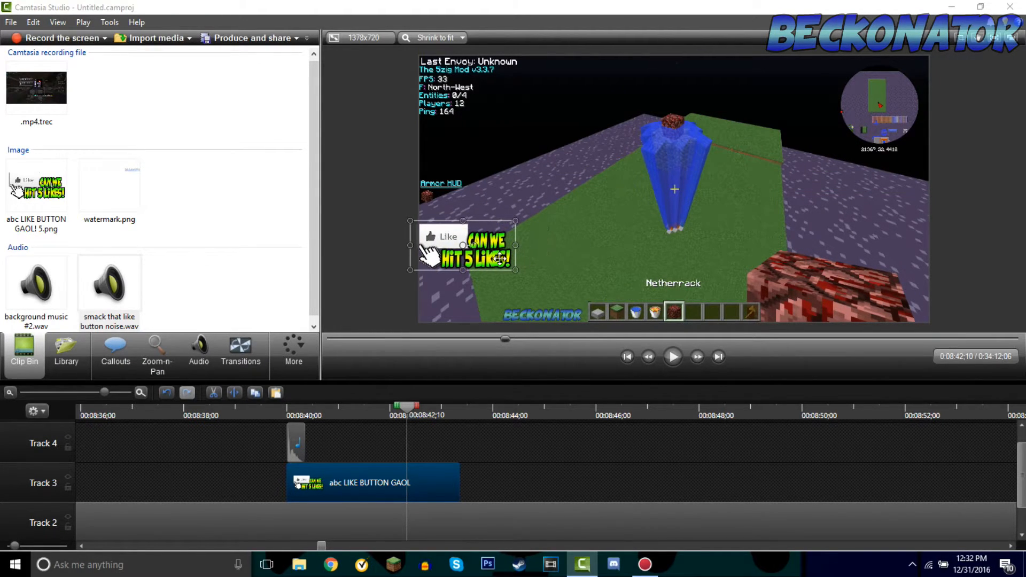
drag(574, 285, 580, 296)
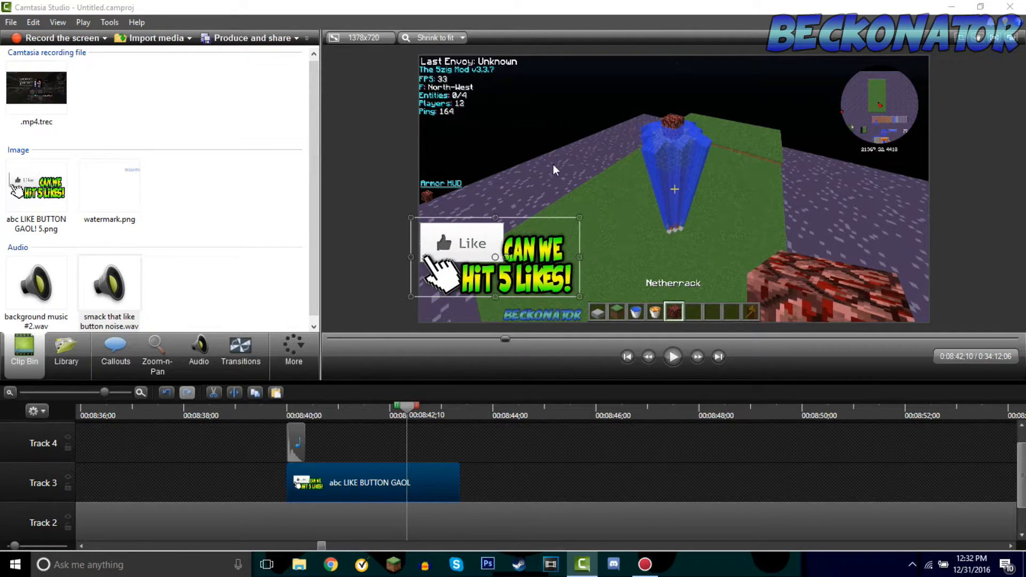
Step: Play the section from just before 0:08:40;00 to preview the smaller like image over the gameplay
click(572, 210)
drag(414, 409, 278, 411)
key(space)
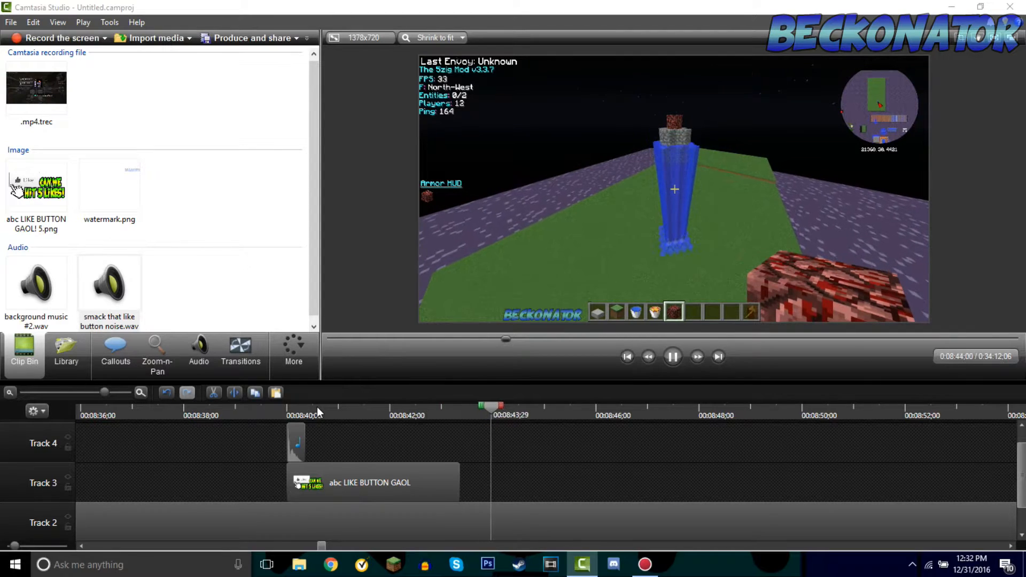
key(space)
Step: Extend the like image on Track 3 to about 0:08:47;00, shorten it to about 0:08:41;00 and replay the section
click(451, 481)
drag(460, 485, 649, 484)
key(space)
drag(650, 482, 334, 483)
drag(529, 407, 247, 409)
key(space)
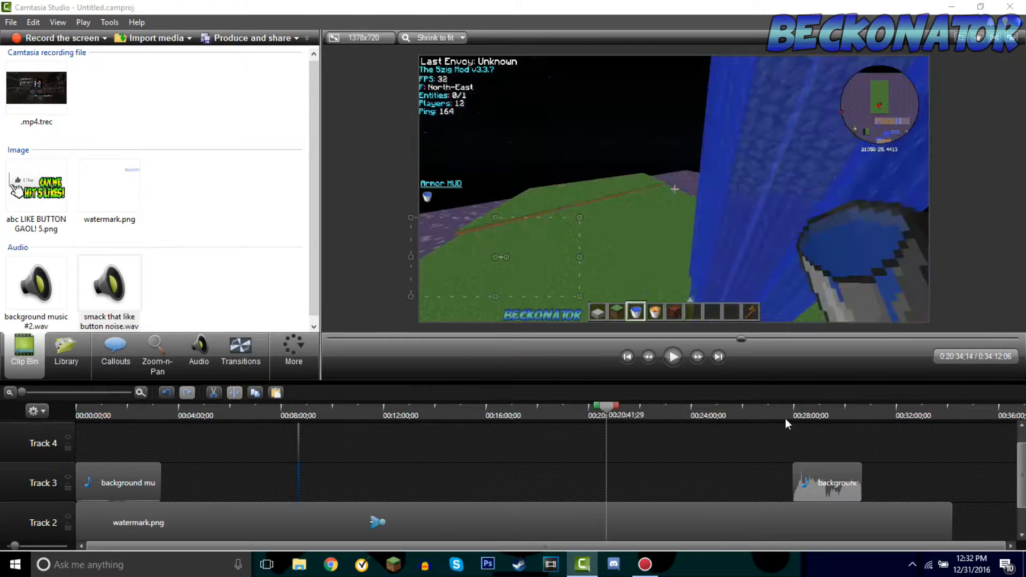
Step: Move the playhead to the video's end at 0:34:12;06 and import New Banner.png from the Saved Pictures folder
drag(785, 419, 1010, 426)
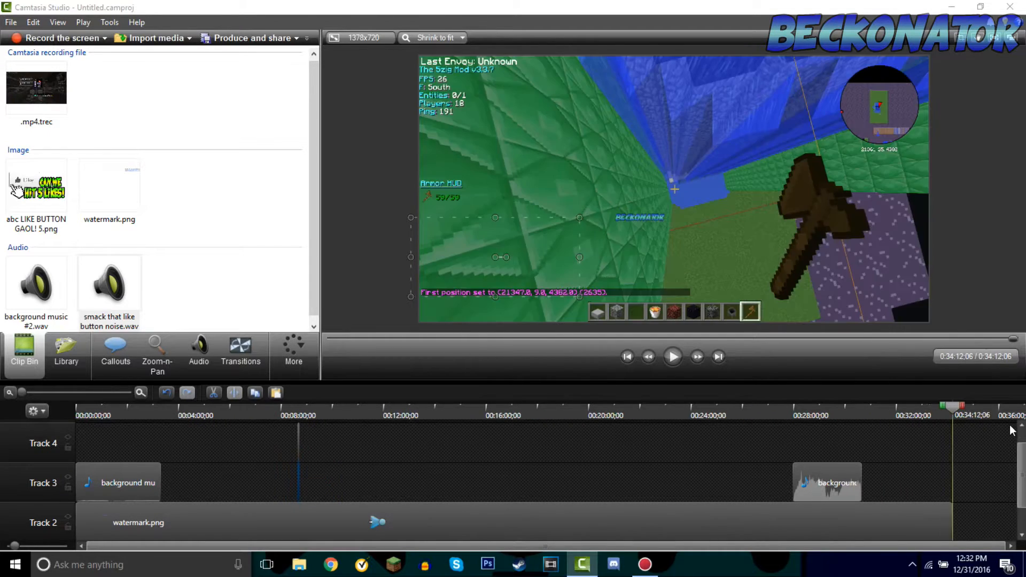
scroll(968, 451, down, 1)
right_click(236, 196)
click(277, 207)
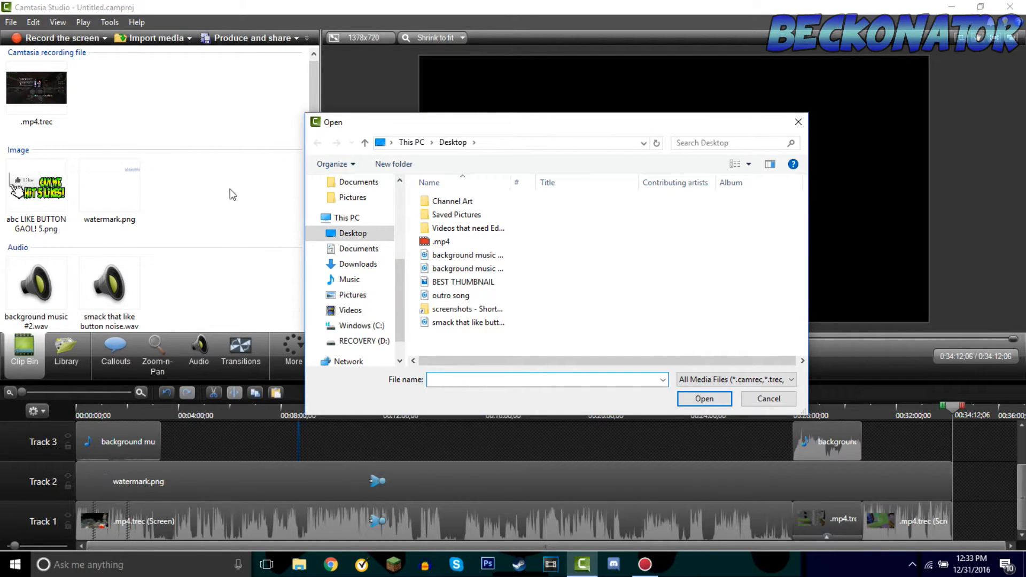
double_click(485, 220)
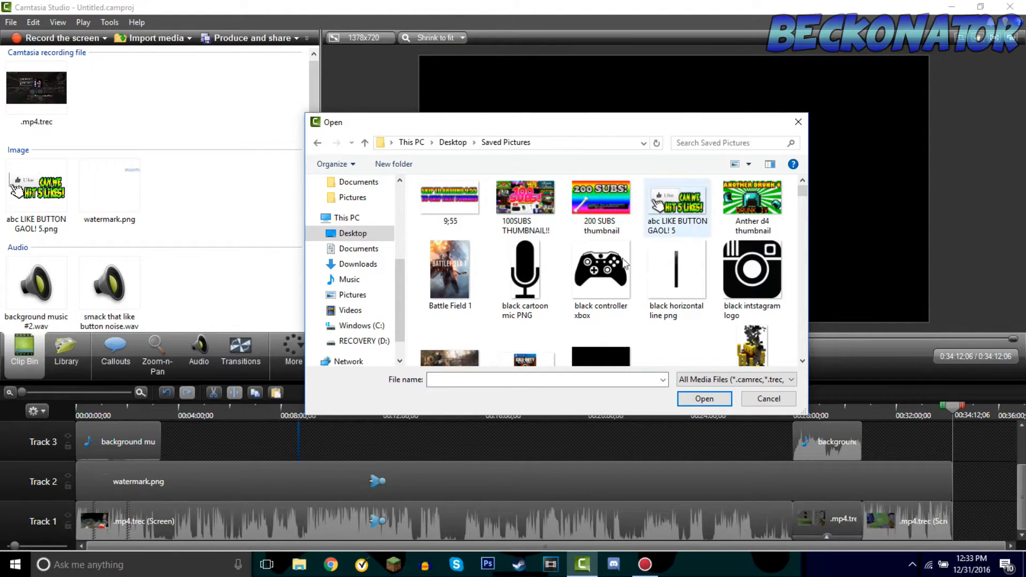
scroll(635, 293, down, 3)
scroll(633, 291, down, 5)
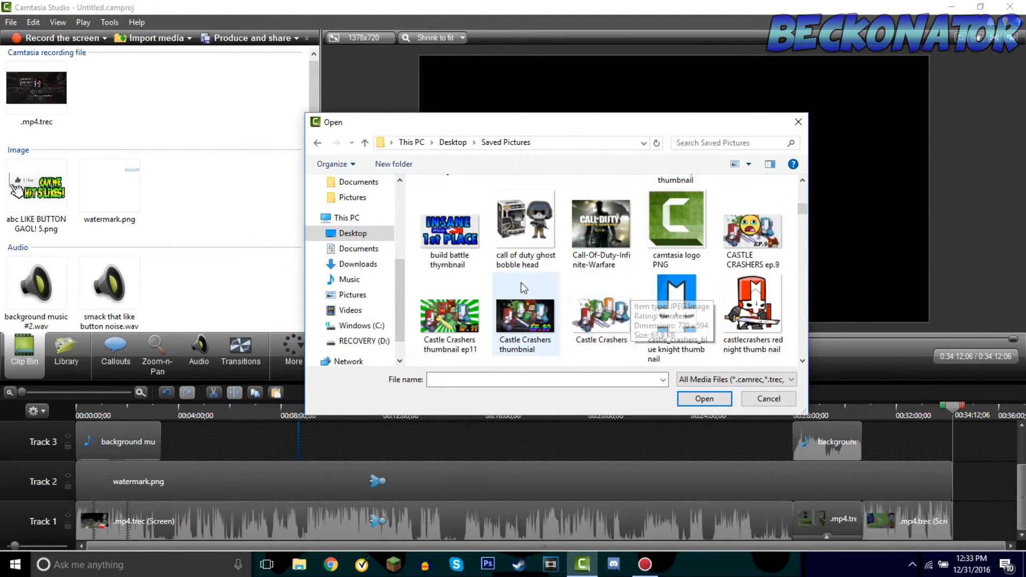
scroll(590, 281, down, 5)
scroll(645, 280, down, 10)
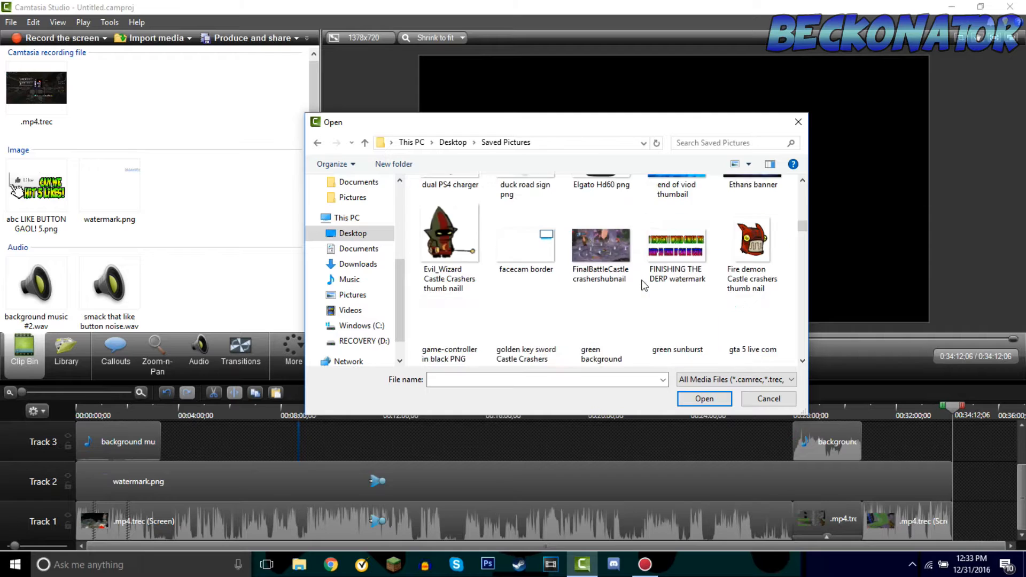
scroll(645, 277, down, 10)
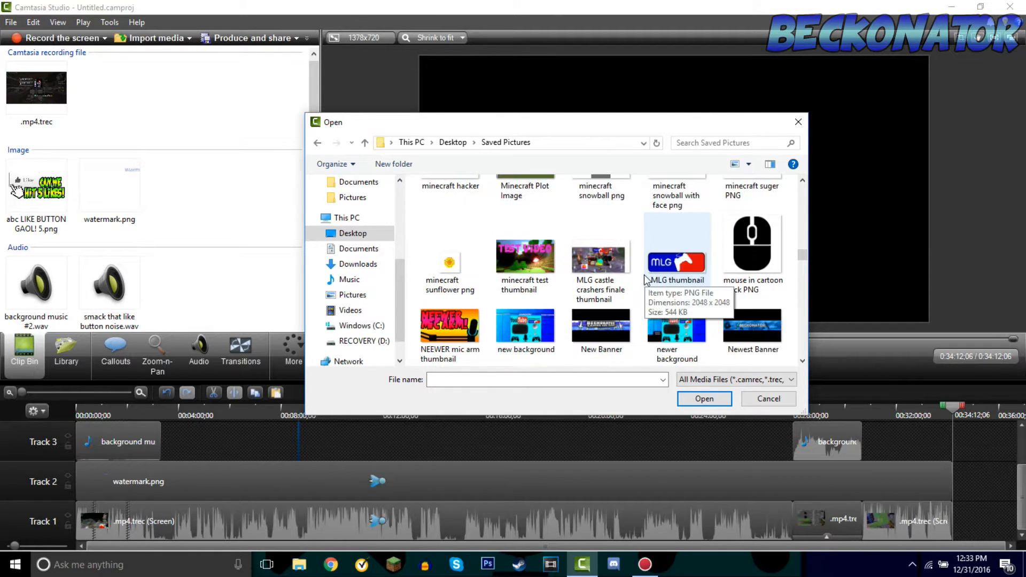
double_click(612, 249)
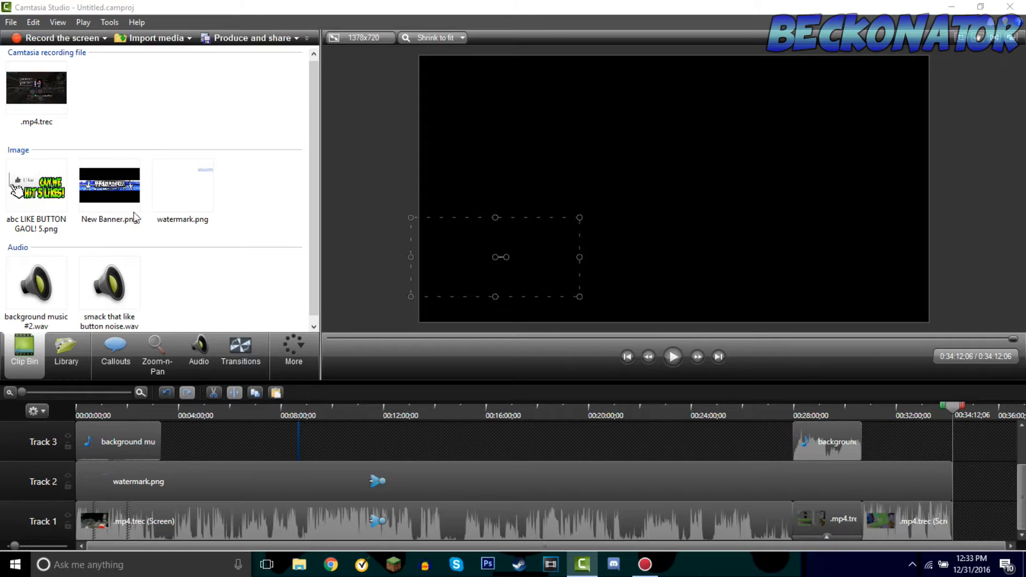
Step: Try New Banner.png on Track 3 at the end of the video, enlarged beyond the frame's edge
drag(965, 444, 953, 445)
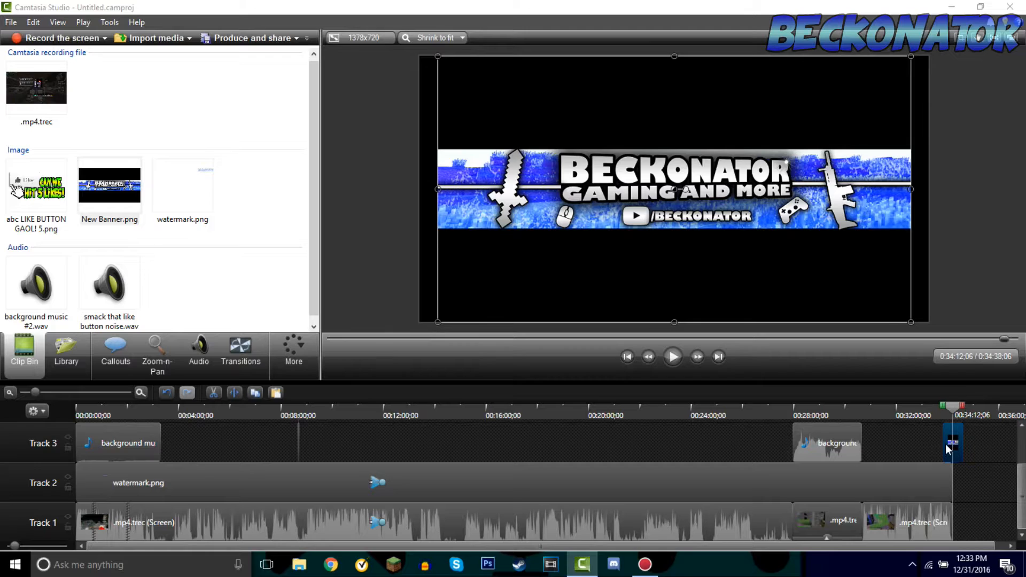
drag(911, 322, 994, 369)
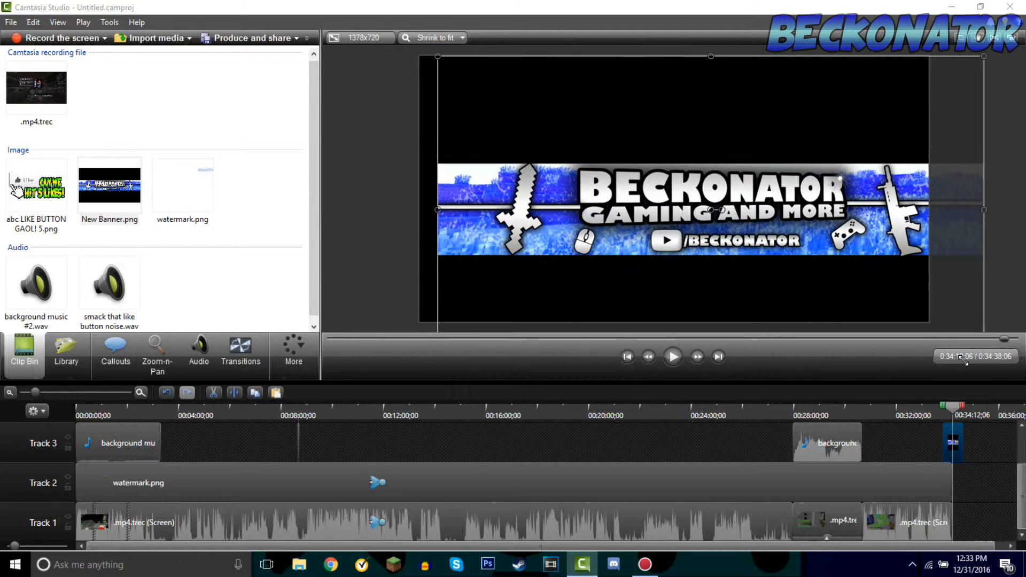
mouse_move(776, 262)
mouse_down()
mouse_move(758, 264)
mouse_move(758, 287)
mouse_move(767, 253)
mouse_up()
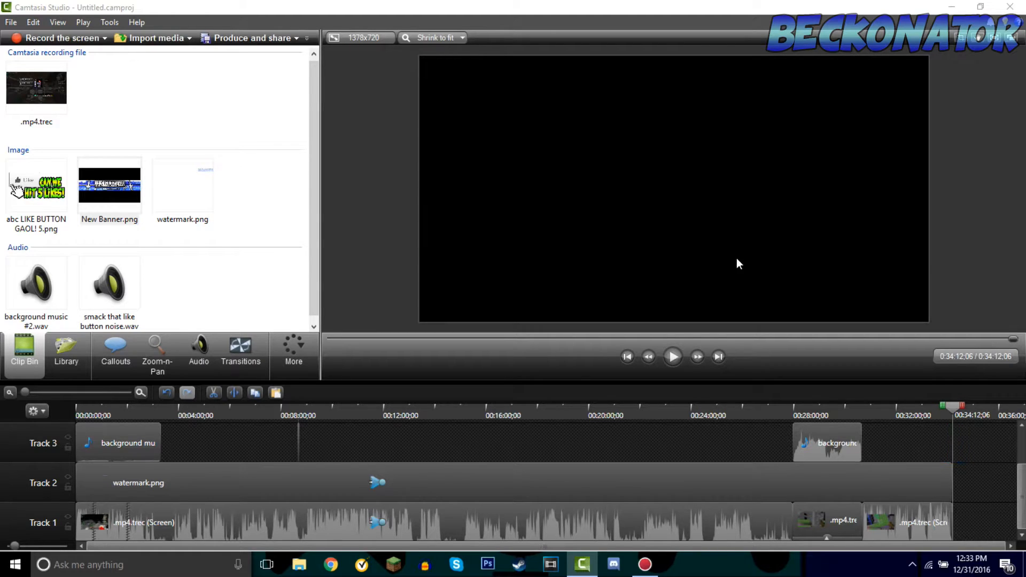
Step: Import outro 2016.png from the Saved Pictures folder into the clip bin
right_click(254, 207)
click(298, 208)
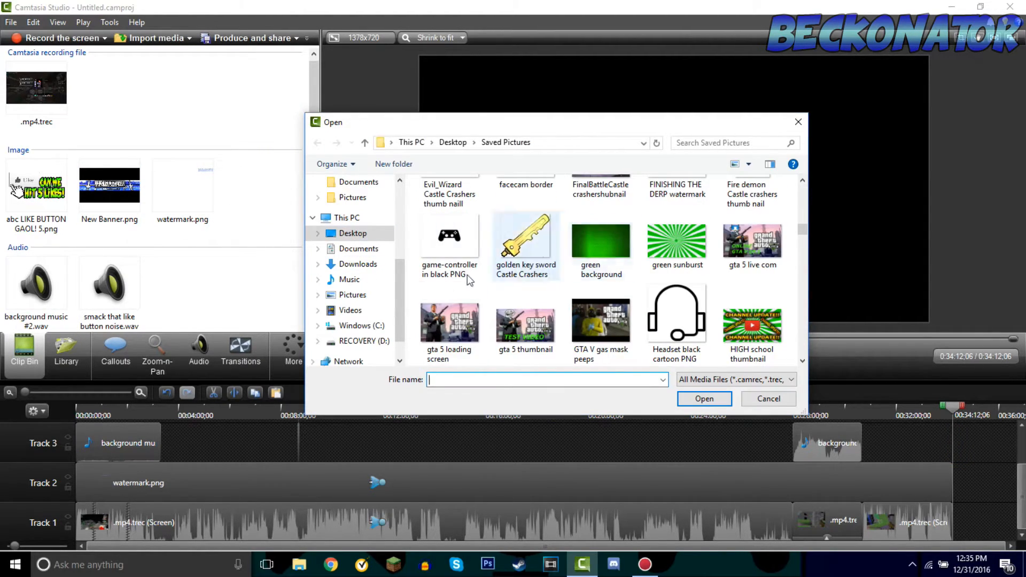
scroll(457, 302, down, 3)
scroll(508, 271, down, 10)
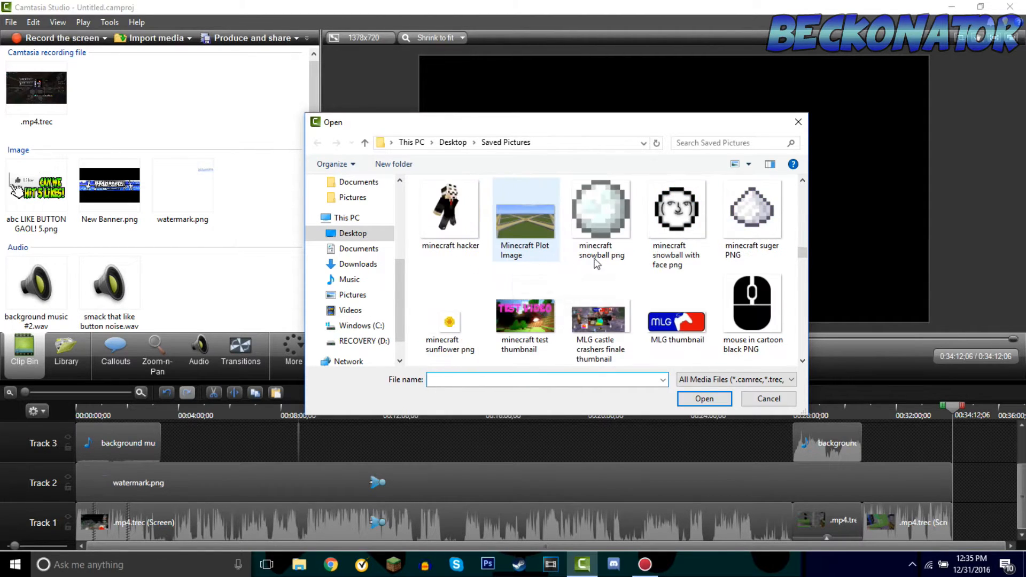
scroll(733, 240, up, 1)
double_click(540, 282)
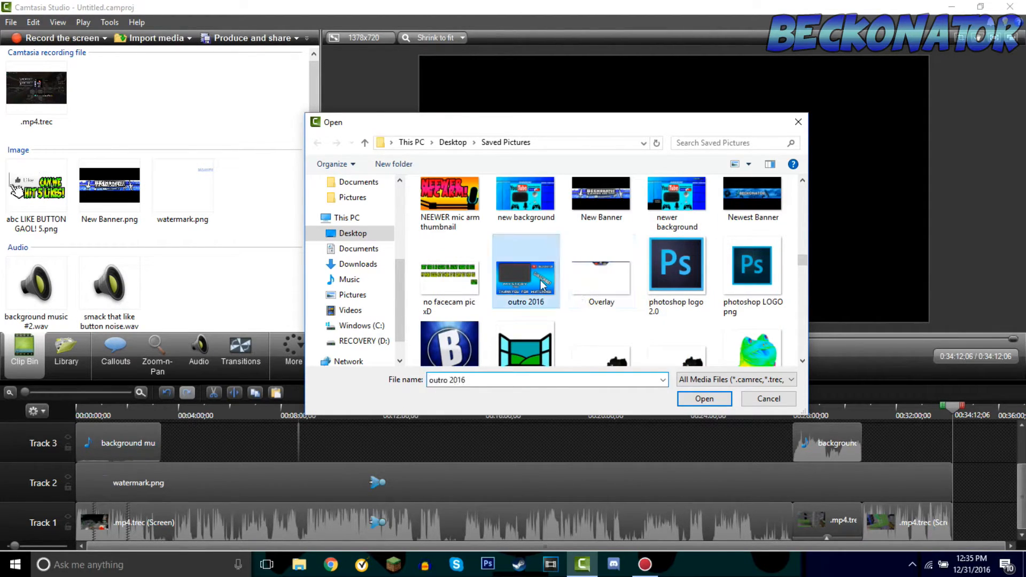
Step: Place outro 2016.png on Track 1 directly after the last gameplay clip, ending at about 0:35:54;23
drag(209, 186, 801, 424)
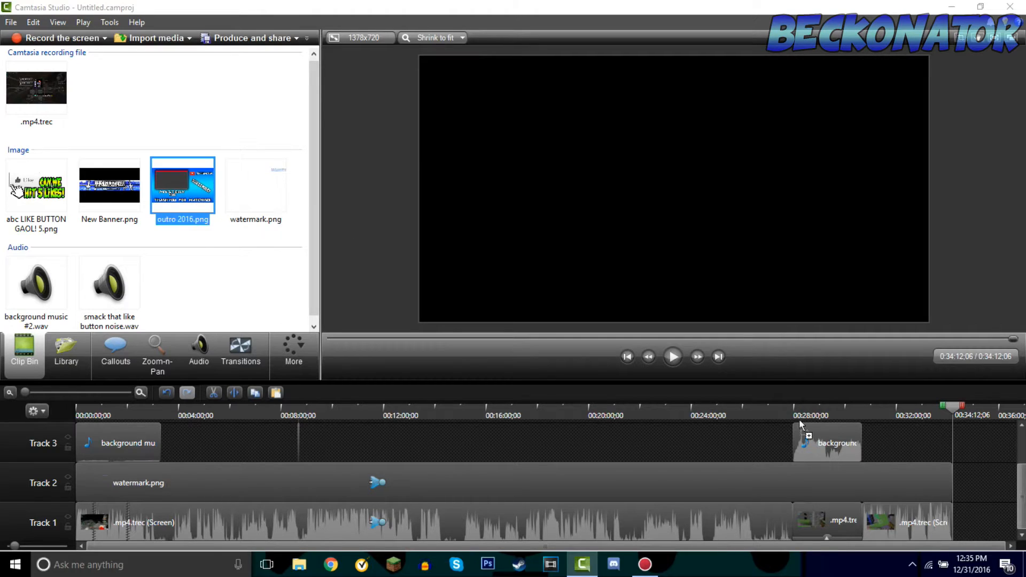
drag(966, 501, 939, 521)
drag(1003, 505, 980, 513)
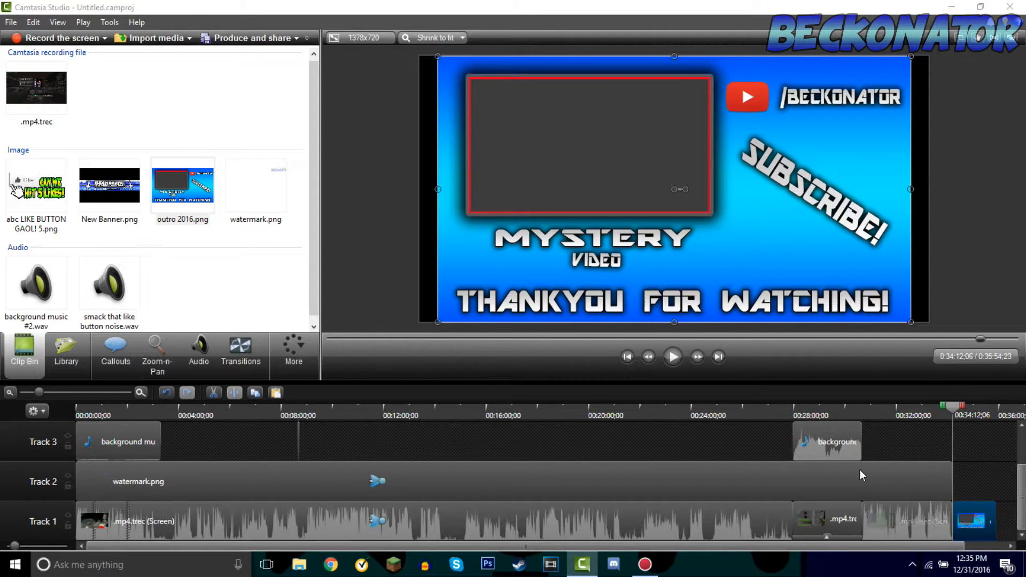
Step: Stretch the outro image sideways at 0:34:12;06 so it covers the full width of the video frame
mouse_move(952, 415)
mouse_down()
mouse_move(925, 416)
mouse_move(953, 417)
mouse_up()
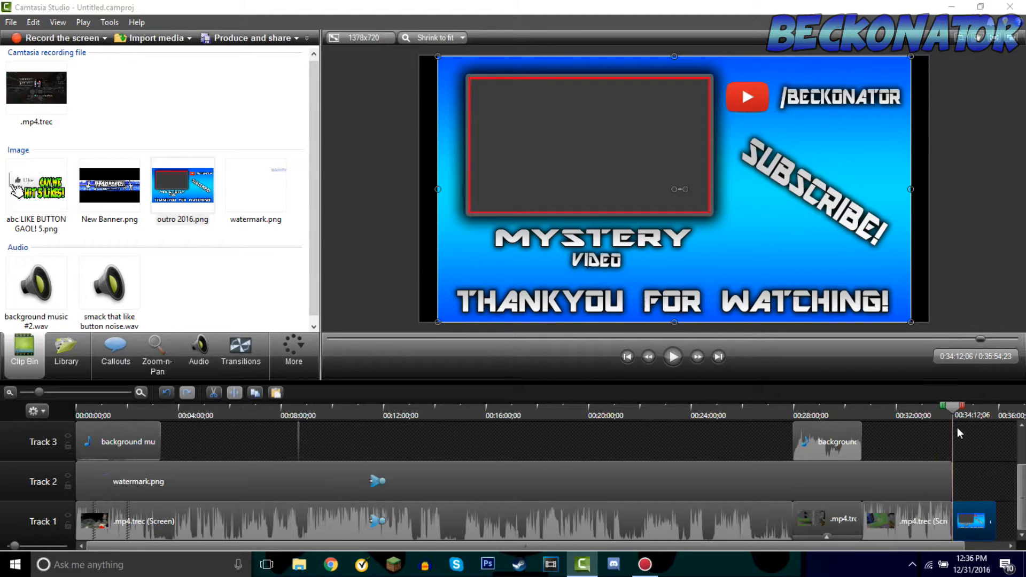
drag(911, 190, 928, 189)
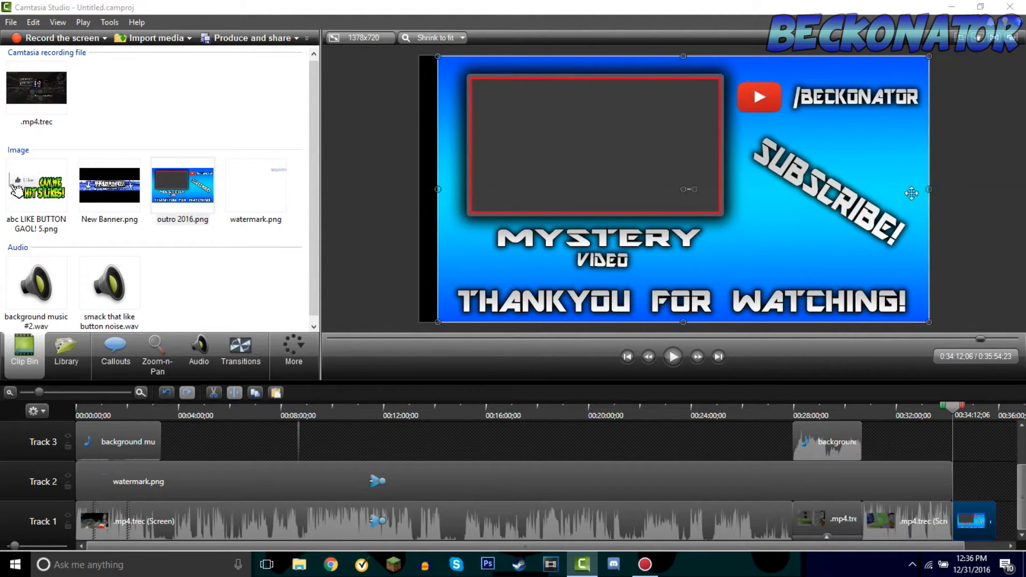
drag(437, 187, 420, 190)
drag(912, 196, 928, 191)
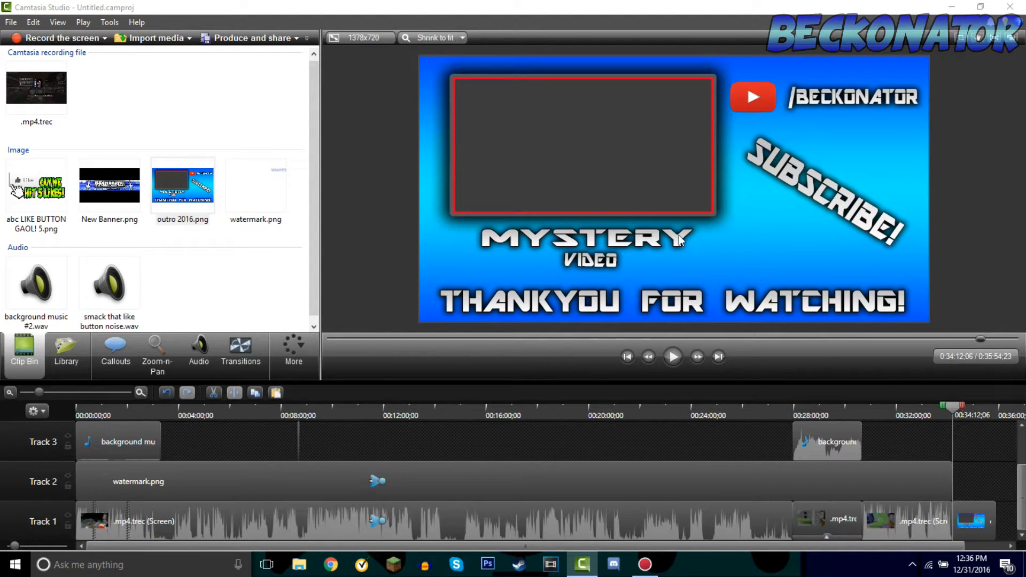
Step: Try to import the .mp4 recording from the Desktop folder into the clip bin
right_click(201, 117)
click(268, 128)
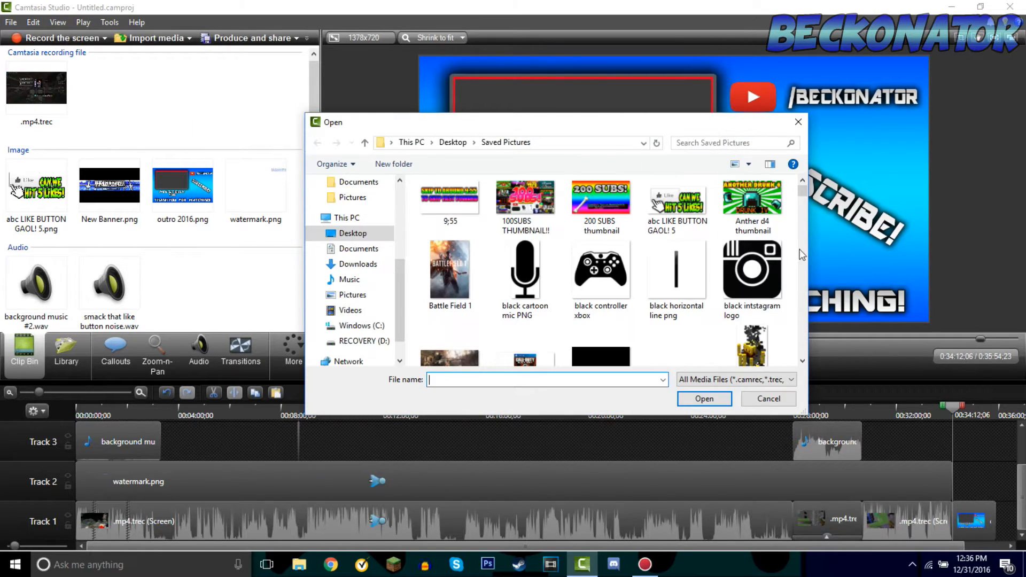
scroll(613, 205, down, 1)
scroll(612, 208, down, 6)
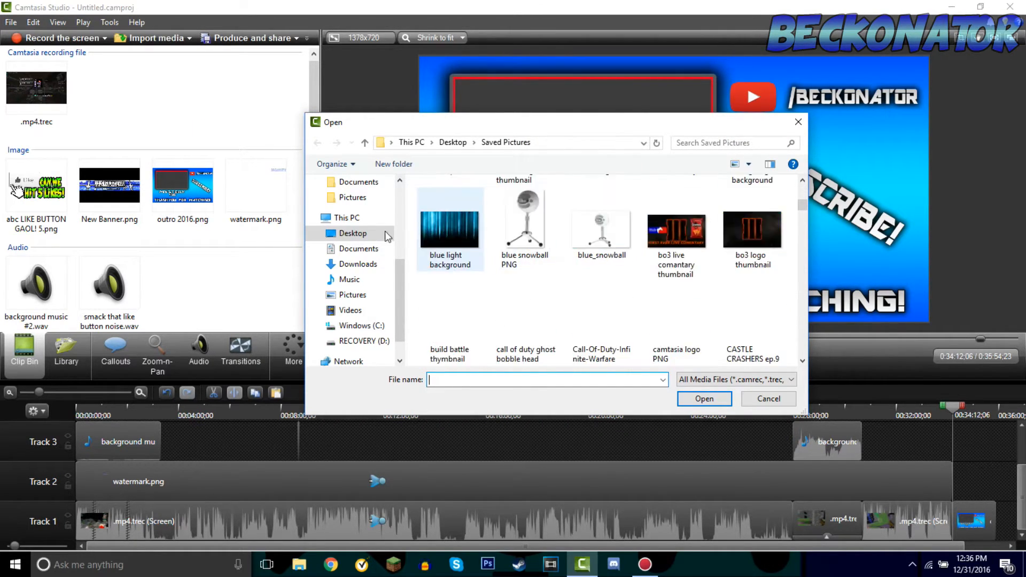
click(318, 248)
scroll(380, 203, up, 1)
scroll(380, 203, up, 4)
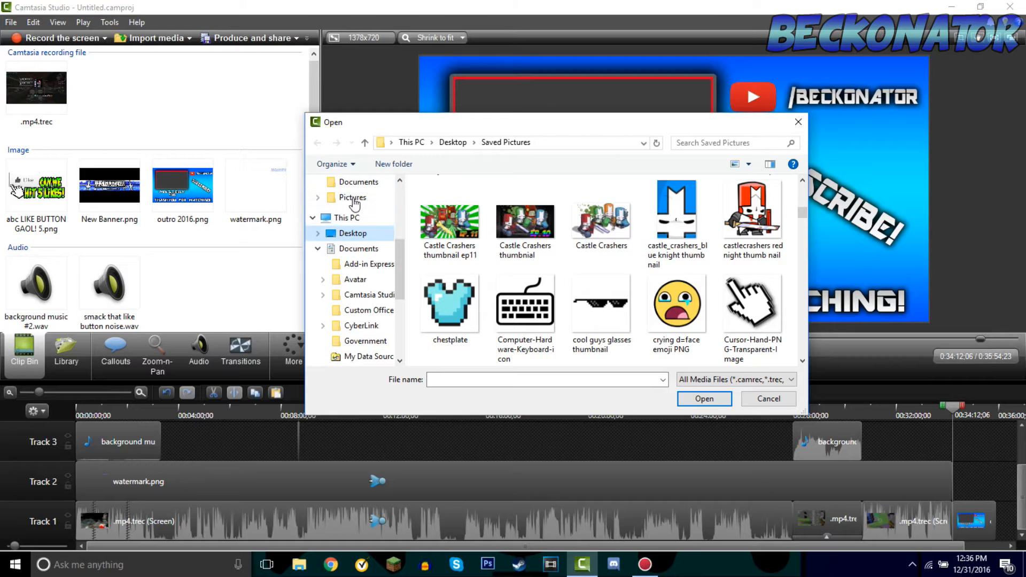
click(362, 269)
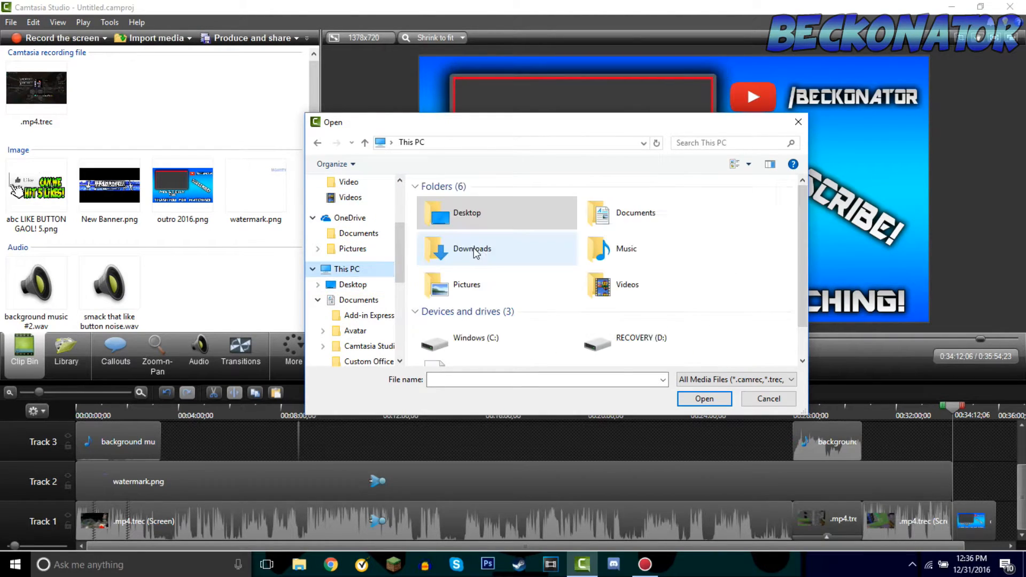
double_click(512, 222)
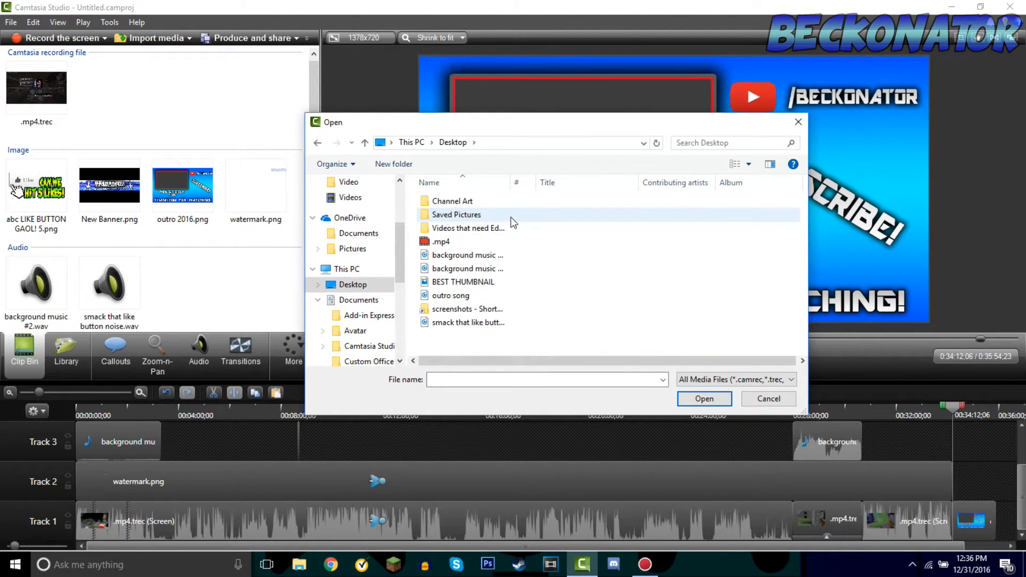
double_click(475, 244)
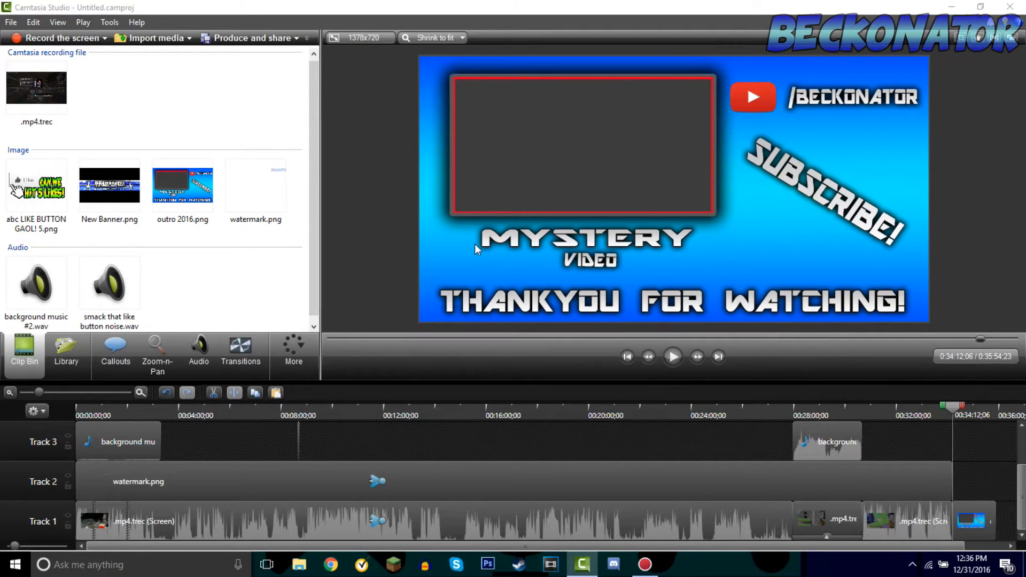
Step: Add .mp4.trec to Track 3 above the outro image and trim it to span from 0:34:12;06 to 0:35:54;23
scroll(627, 209, down, 3)
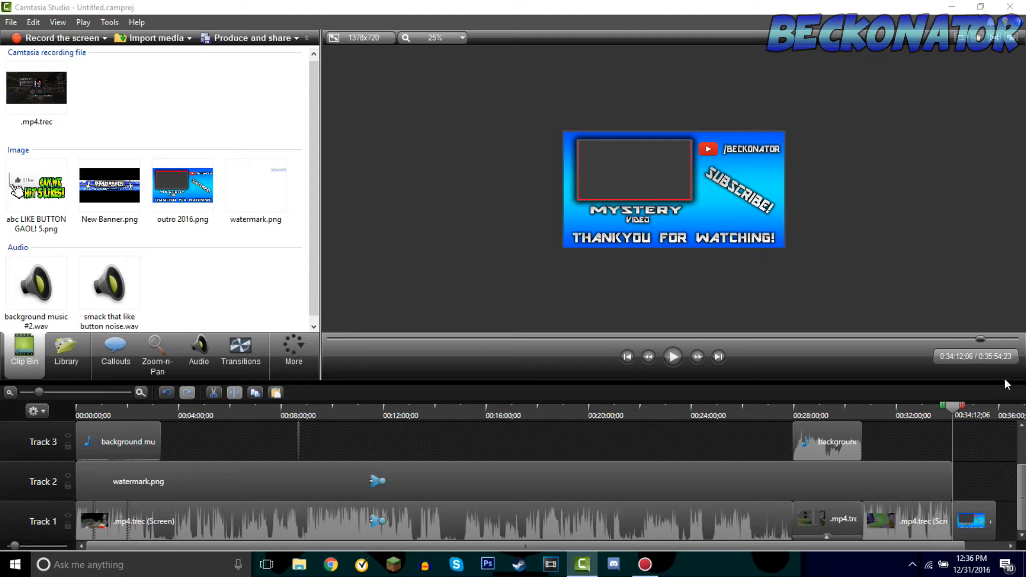
scroll(689, 228, up, 1)
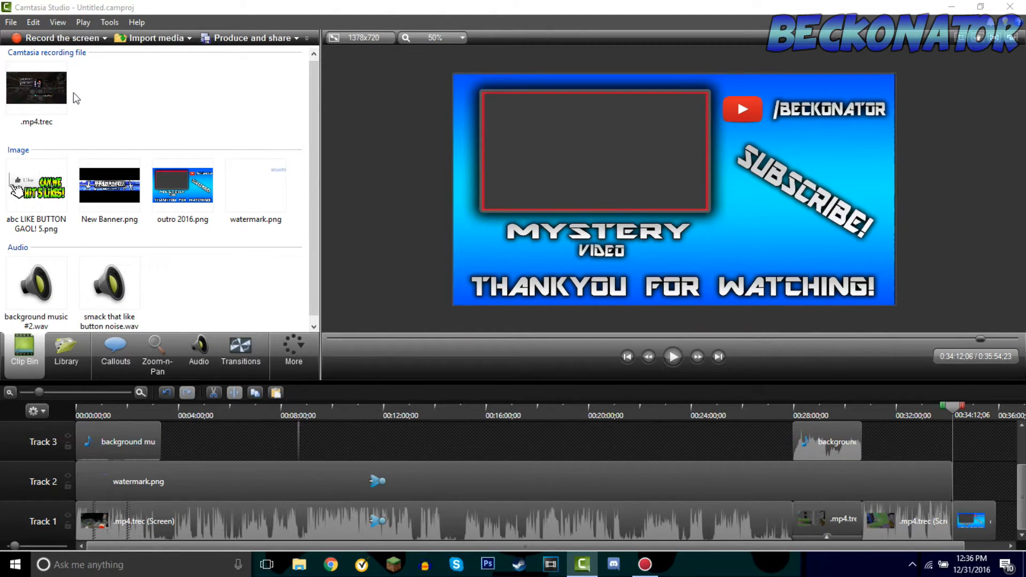
drag(59, 93, 802, 346)
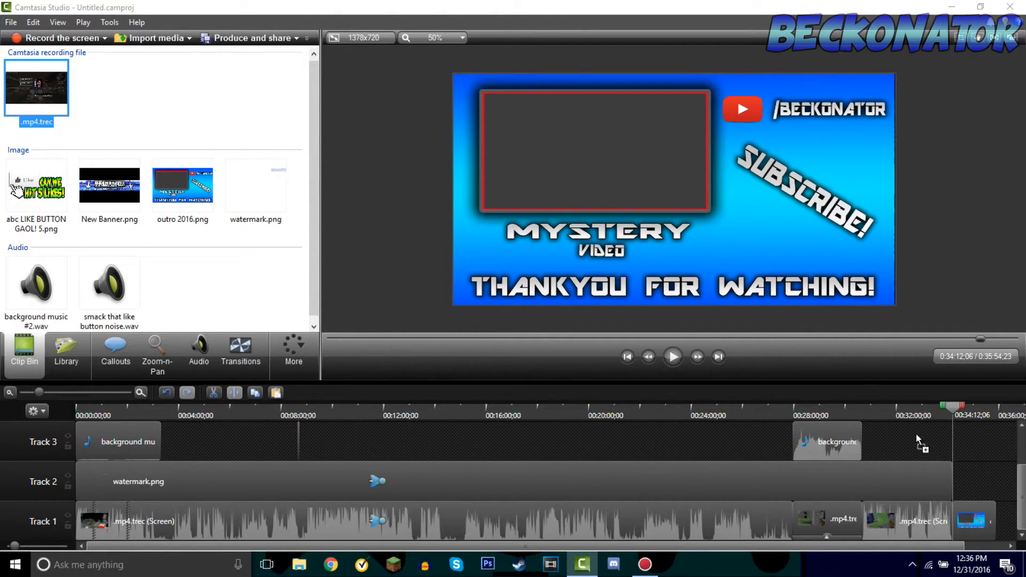
drag(916, 434, 916, 434)
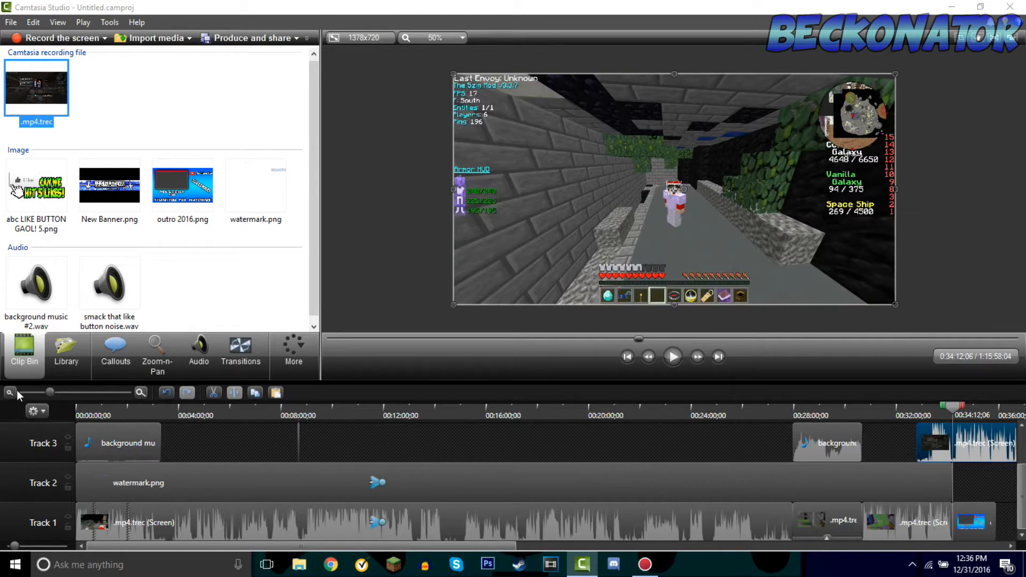
click(21, 392)
drag(950, 451, 560, 450)
drag(456, 437, 489, 445)
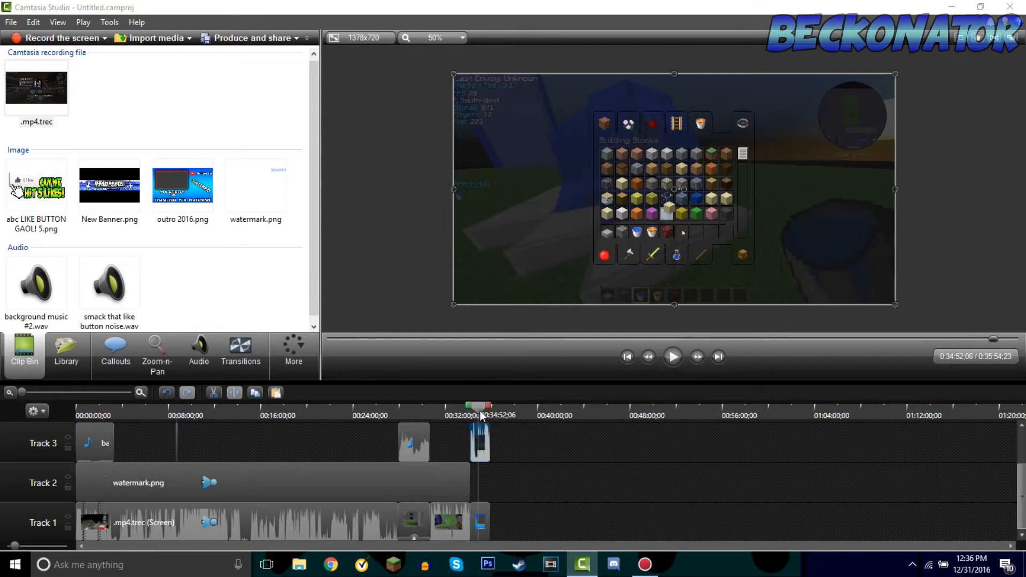
Step: Shrink the new Track 3 gameplay clip to sit inside the outro's Mystery Video frame and silence its audio
drag(895, 305, 631, 166)
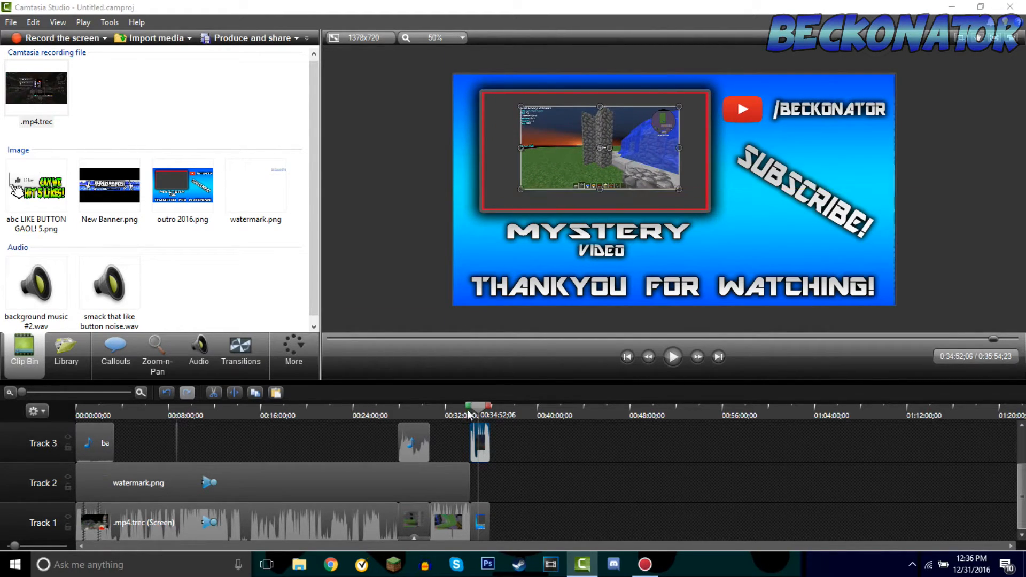
click(198, 351)
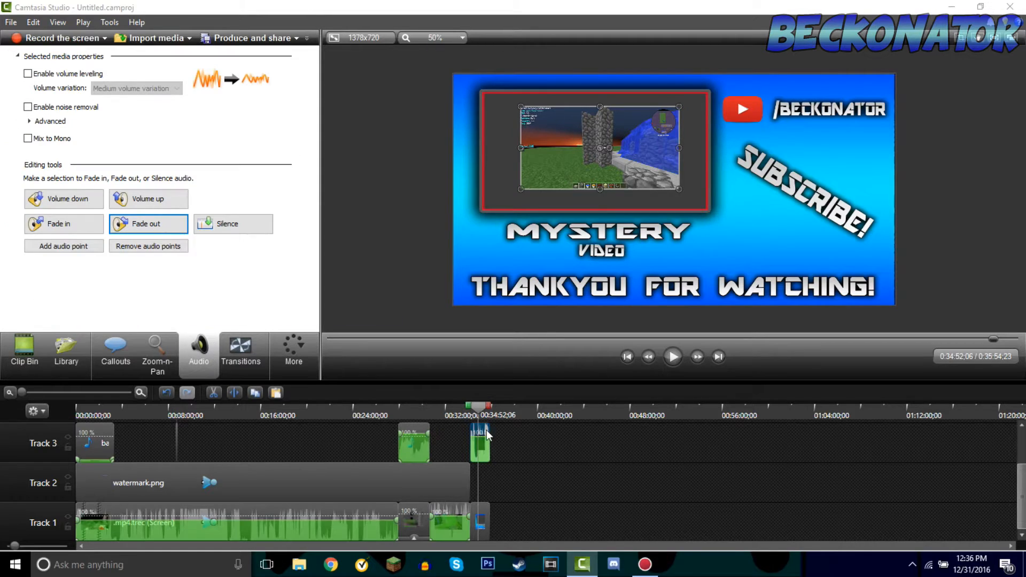
click(487, 436)
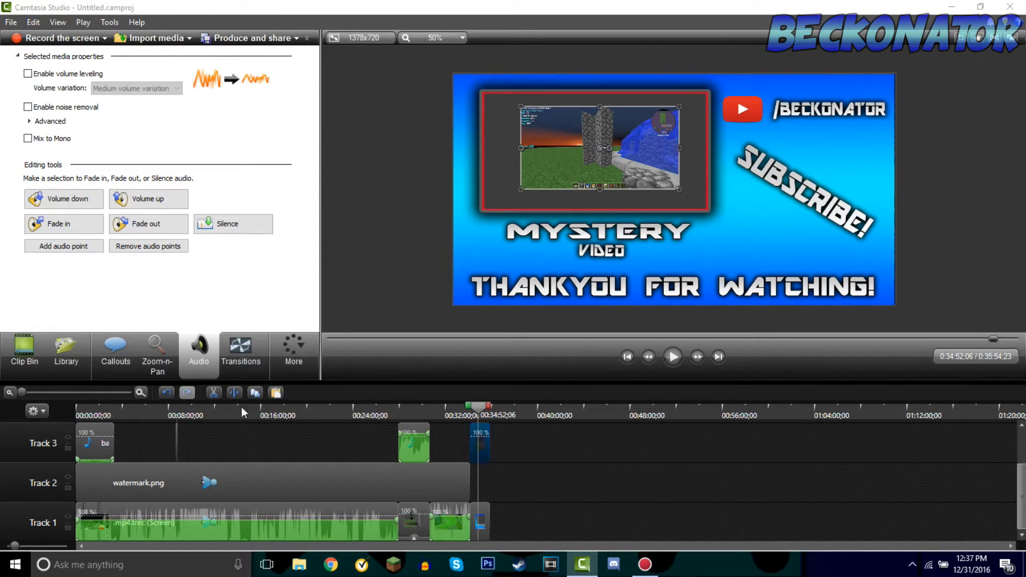
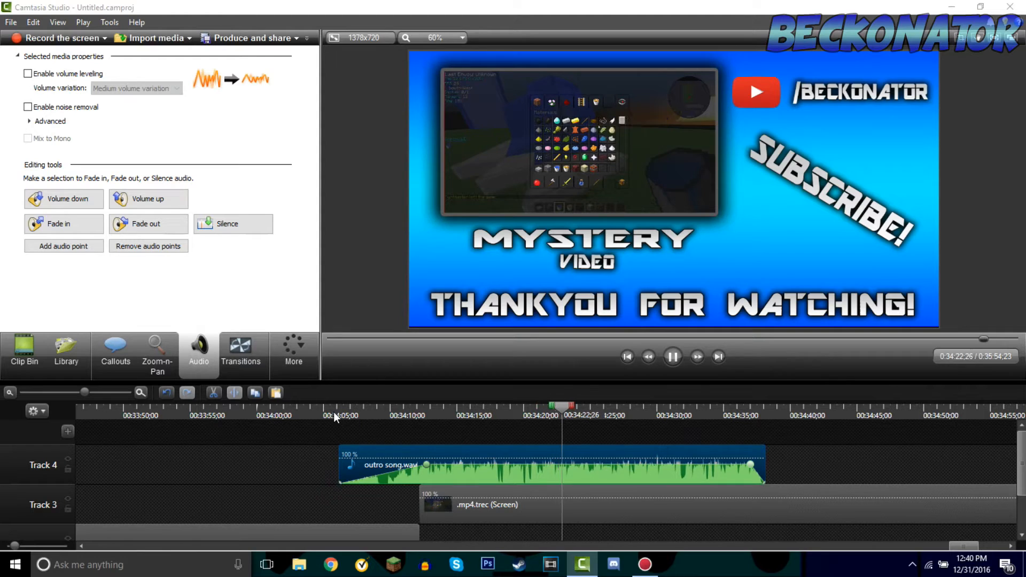
Step: Play back the outro song's fade-out on Track 4 from 0:34:34;22
key(space)
drag(569, 409, 723, 414)
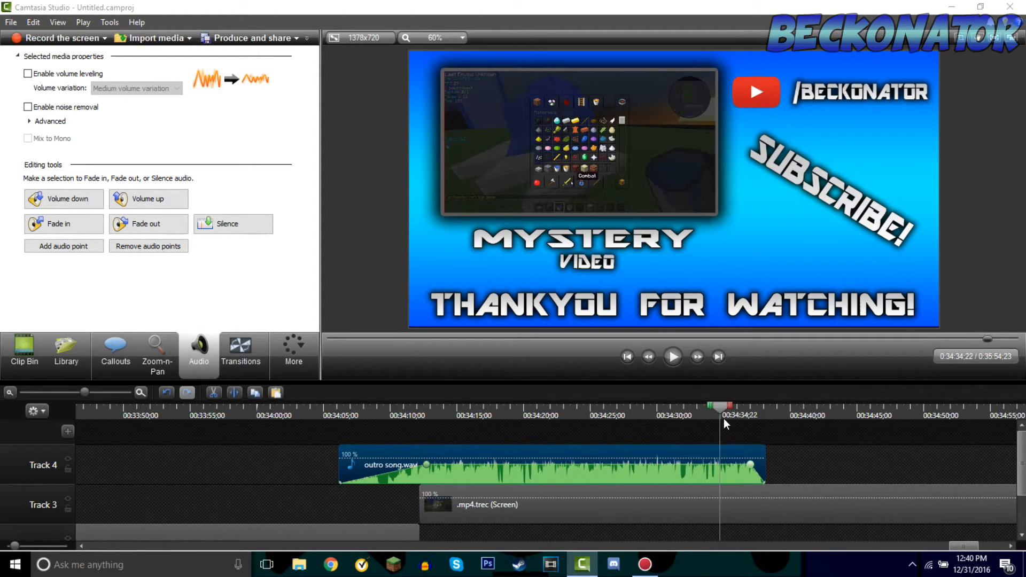
key(space)
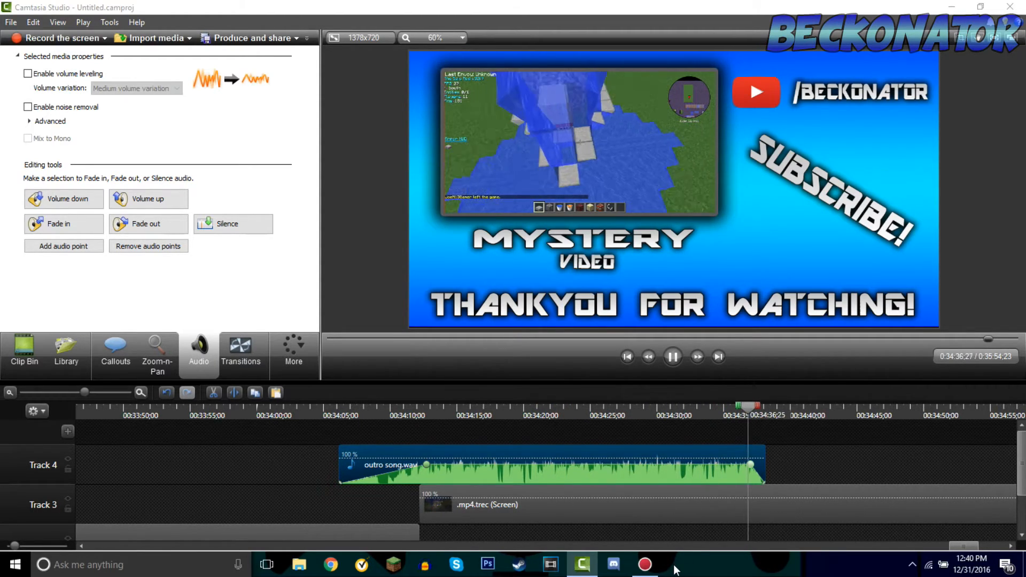
key(space)
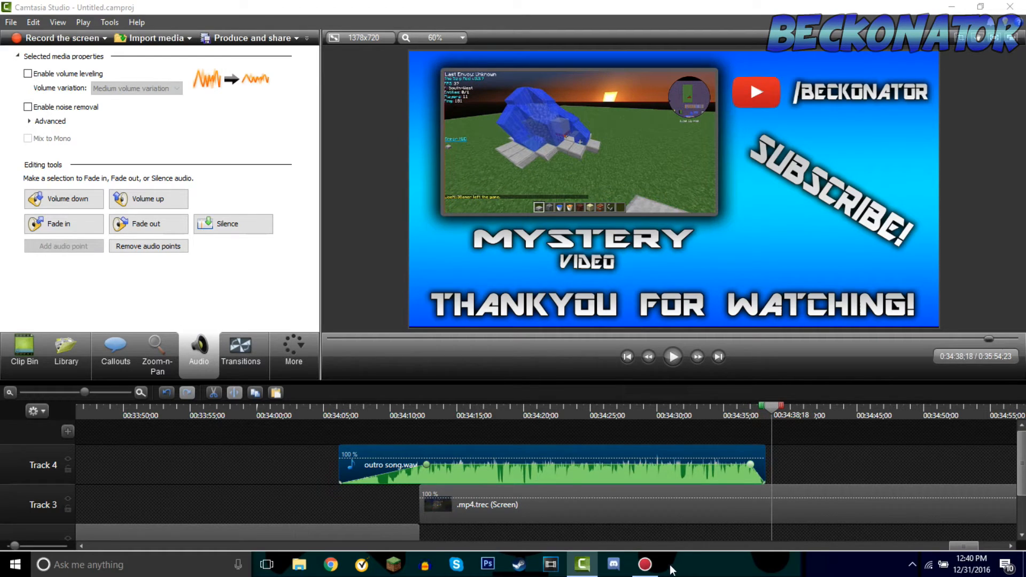
Step: Shorten the outro gameplay clip on Track 3 and outro 2016.png on Track 1 to end with the outro song, at about 0:34:38;05
click(21, 392)
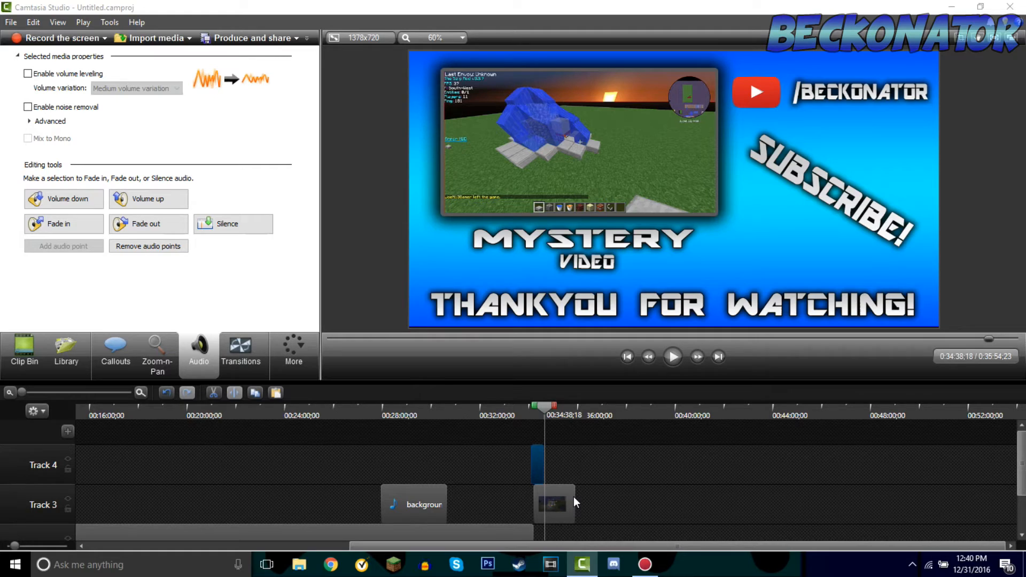
key(ctrl+a)
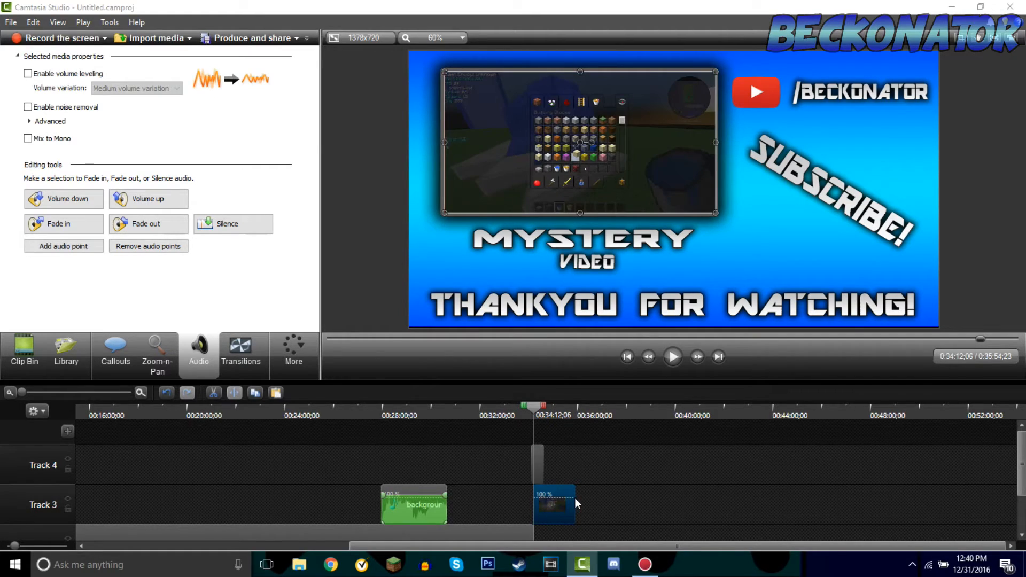
drag(574, 502, 544, 522)
scroll(587, 504, down, 2)
mouse_move(534, 408)
mouse_down()
mouse_move(600, 409)
mouse_move(537, 409)
mouse_up()
scroll(736, 417, up, 5)
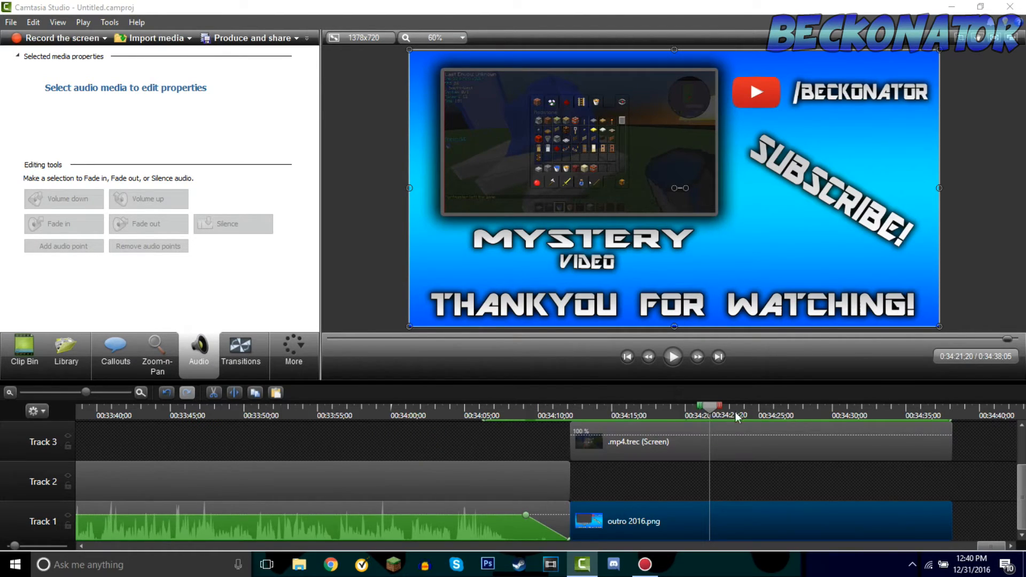
Step: Play back the final seconds of the shortened outro
drag(714, 412, 906, 396)
key(space)
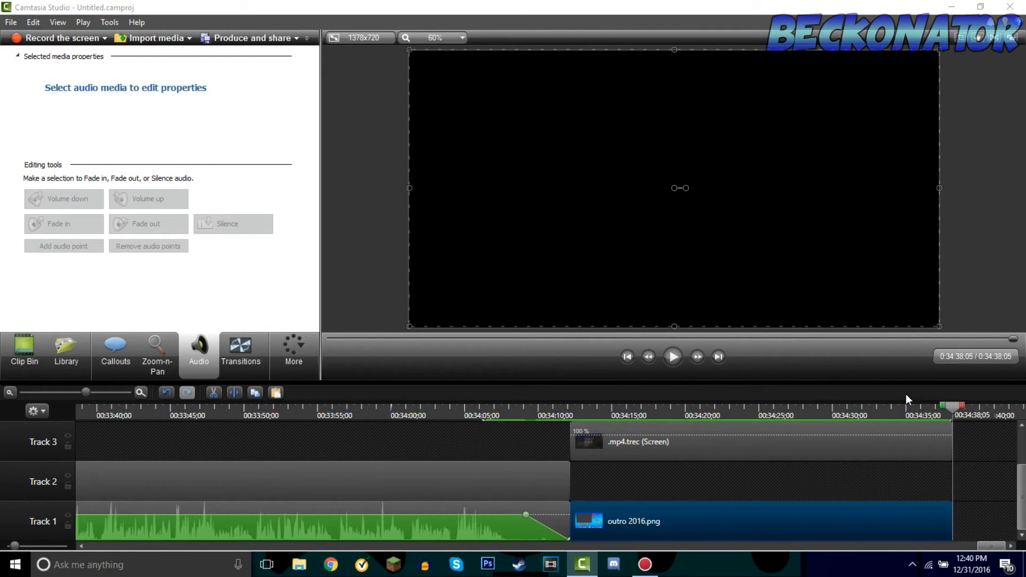
key(space)
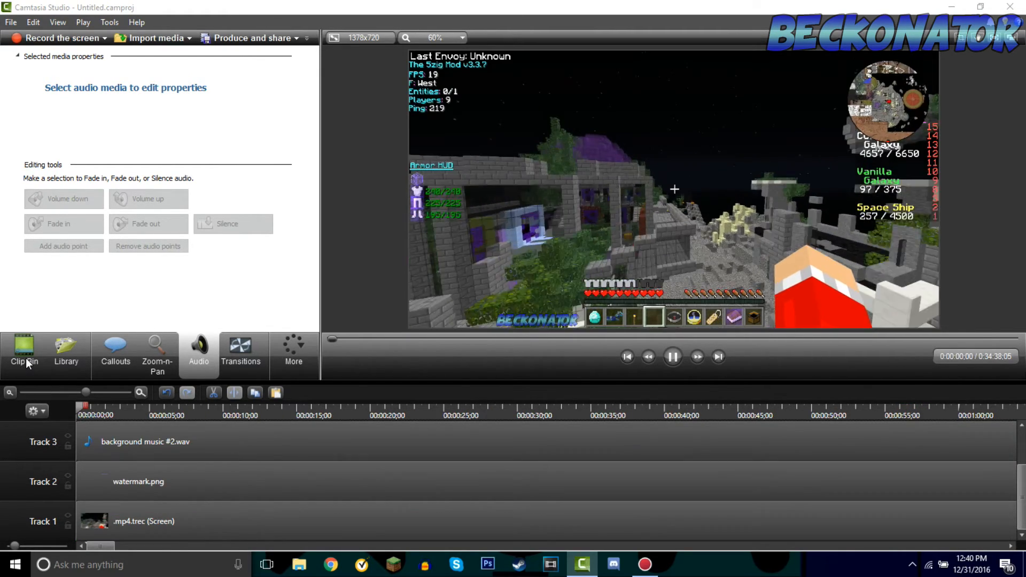
Step: Show the clip bin and review the full timeline across Tracks 1 to 4
click(25, 358)
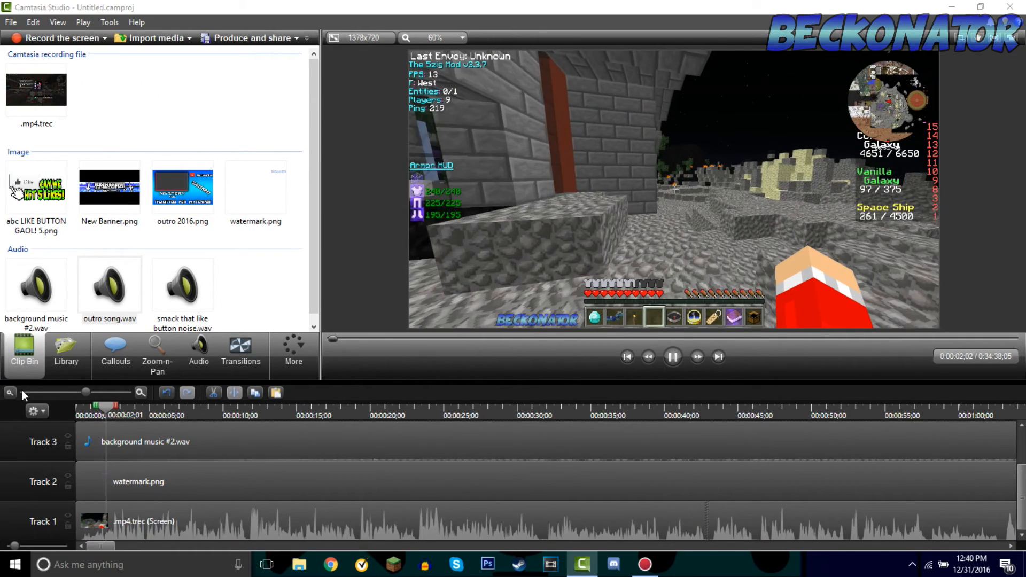
click(21, 391)
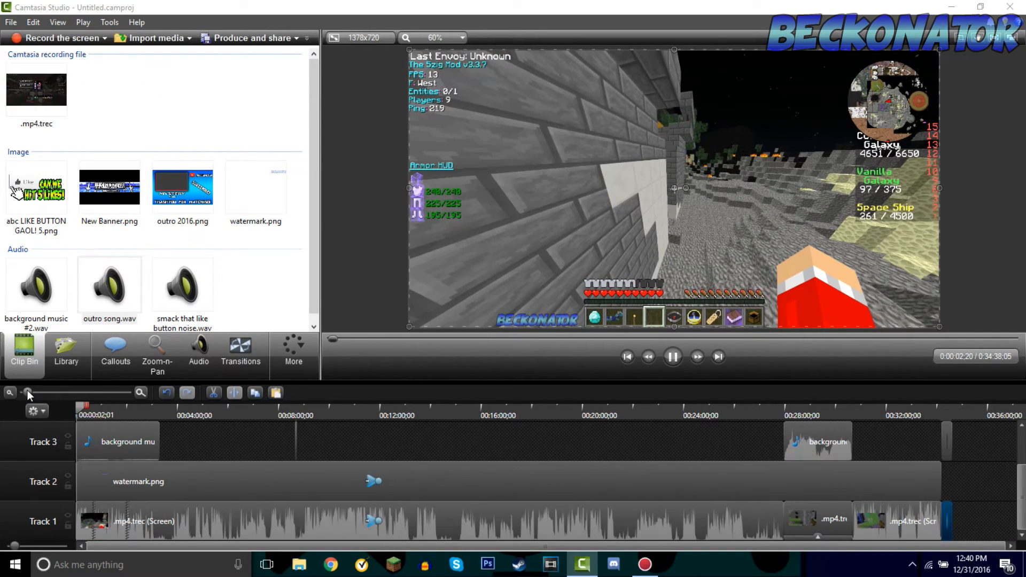
key(space)
scroll(543, 460, up, 1)
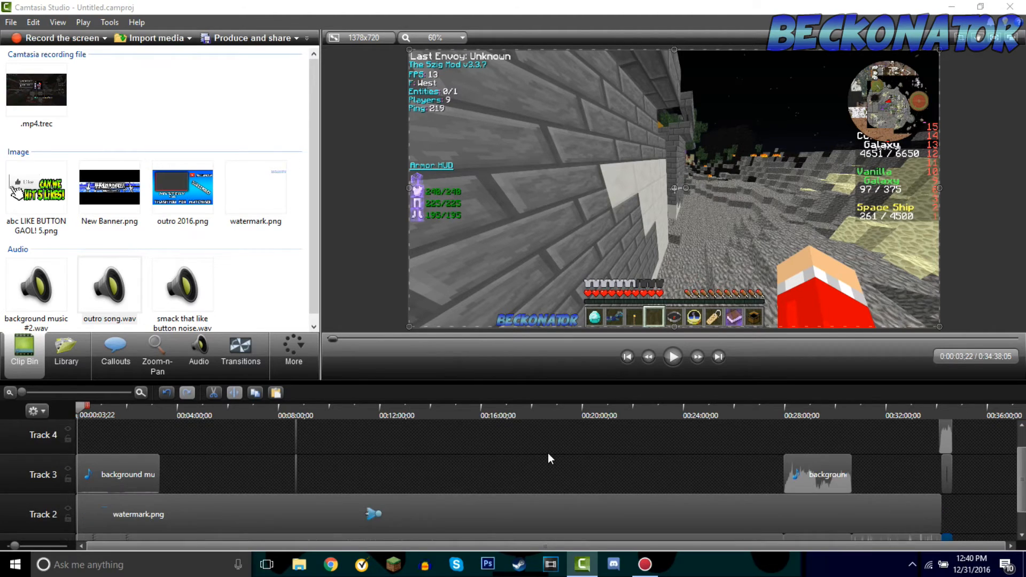
scroll(547, 454, down, 1)
scroll(547, 454, up, 2)
scroll(546, 465, down, 2)
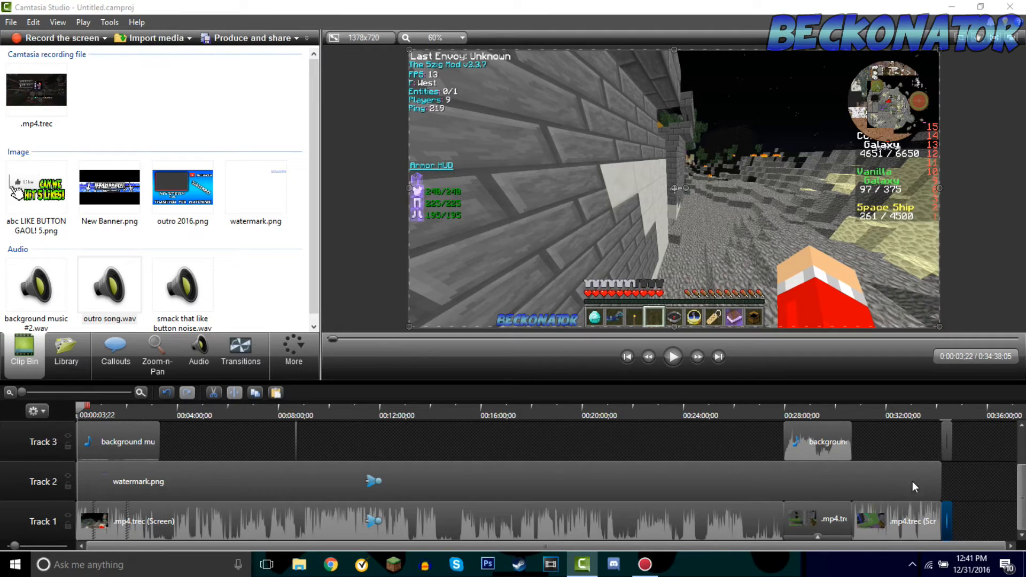
scroll(918, 480, up, 3)
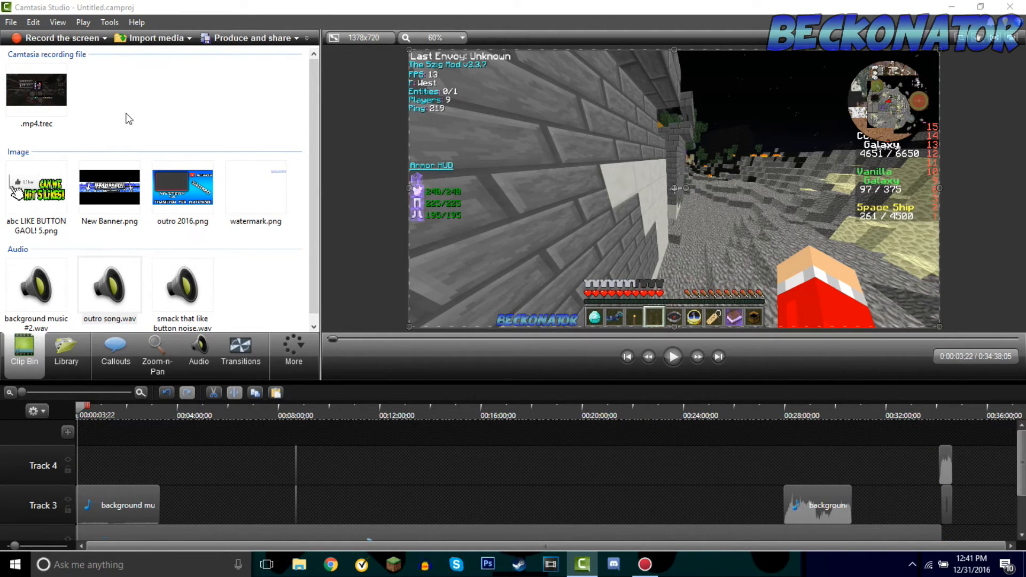
Step: Save the project as a new project file, keeping the default file name
click(7, 23)
click(8, 23)
click(33, 22)
mouse_move(11, 23)
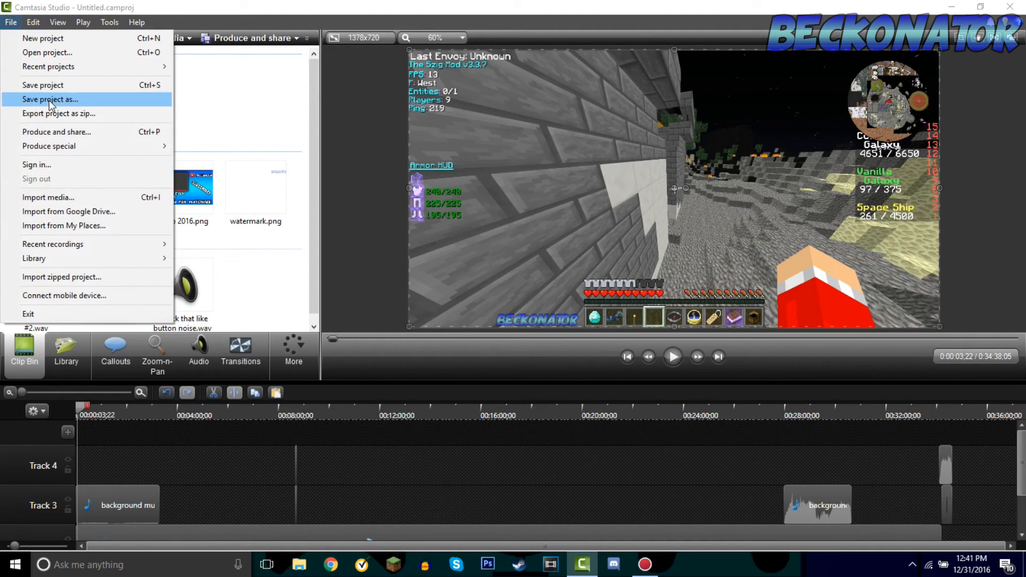
click(66, 100)
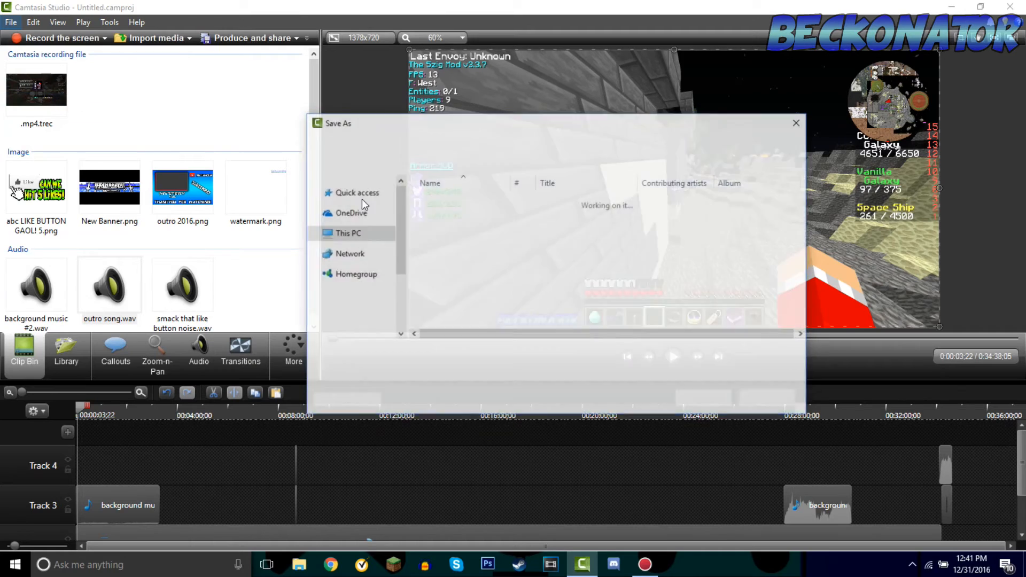
click(703, 399)
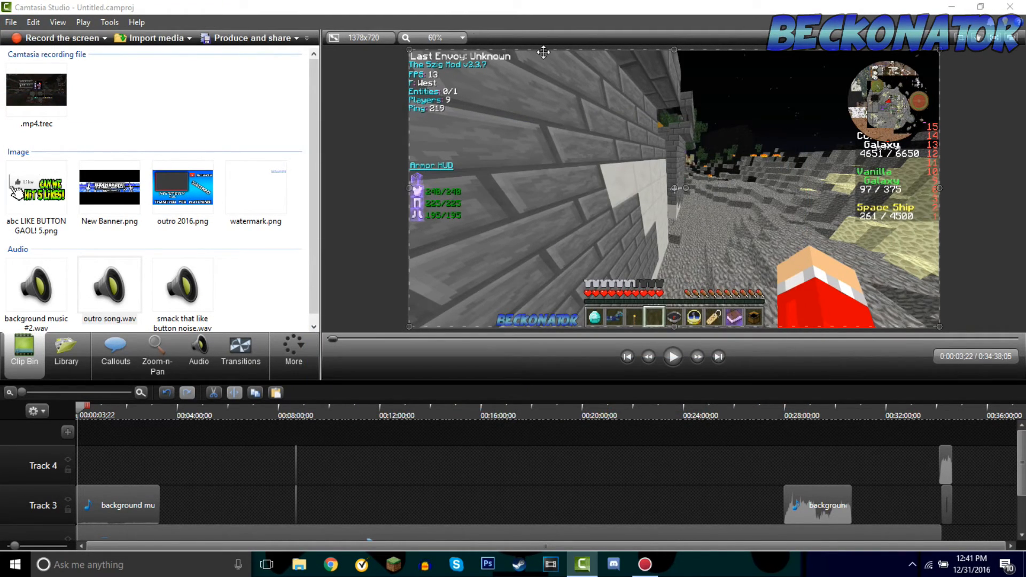
Step: Start producing the video and choose the Share to YouTube preset in the Production Wizard
click(7, 25)
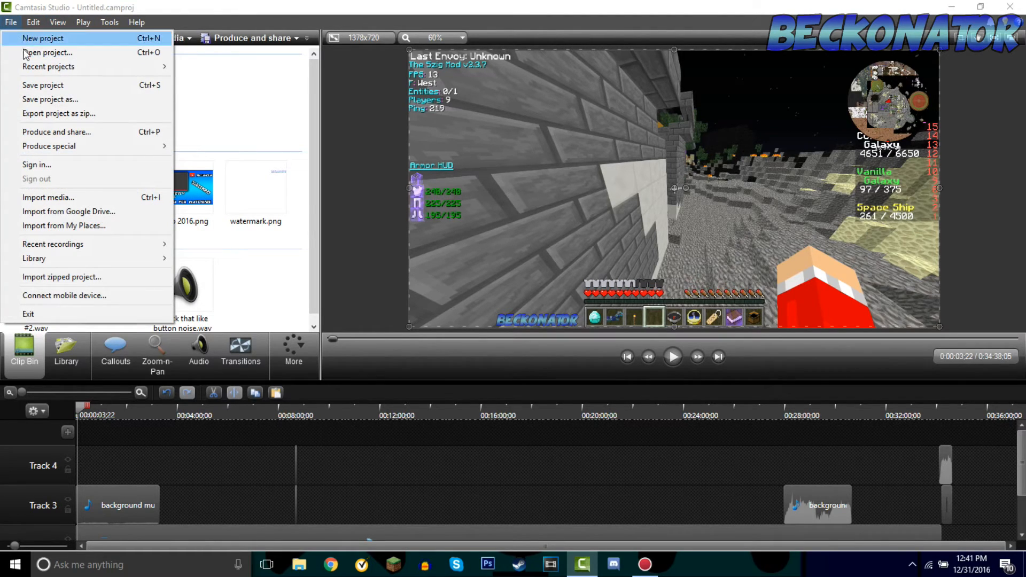
click(57, 133)
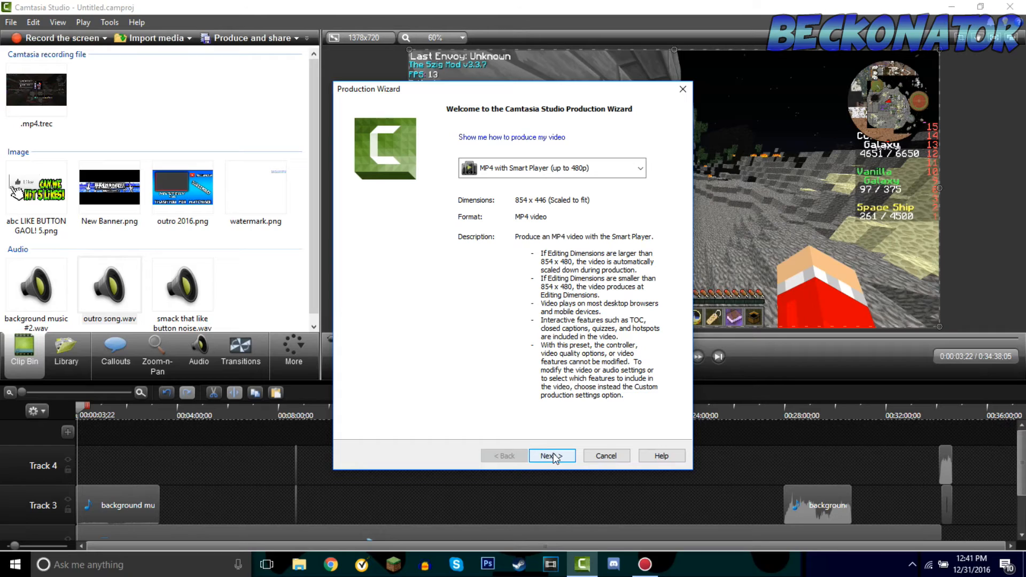
click(615, 170)
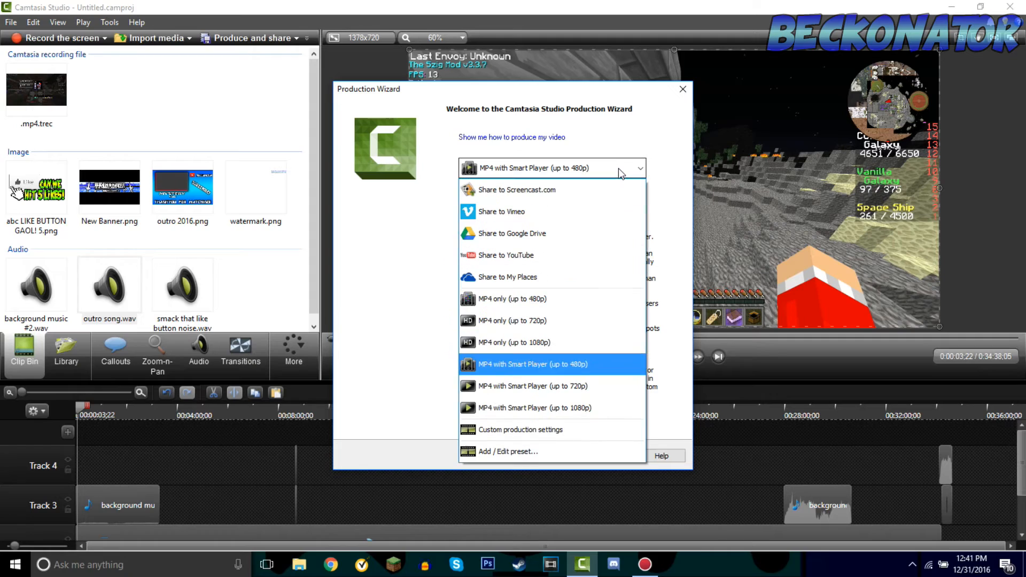
click(607, 253)
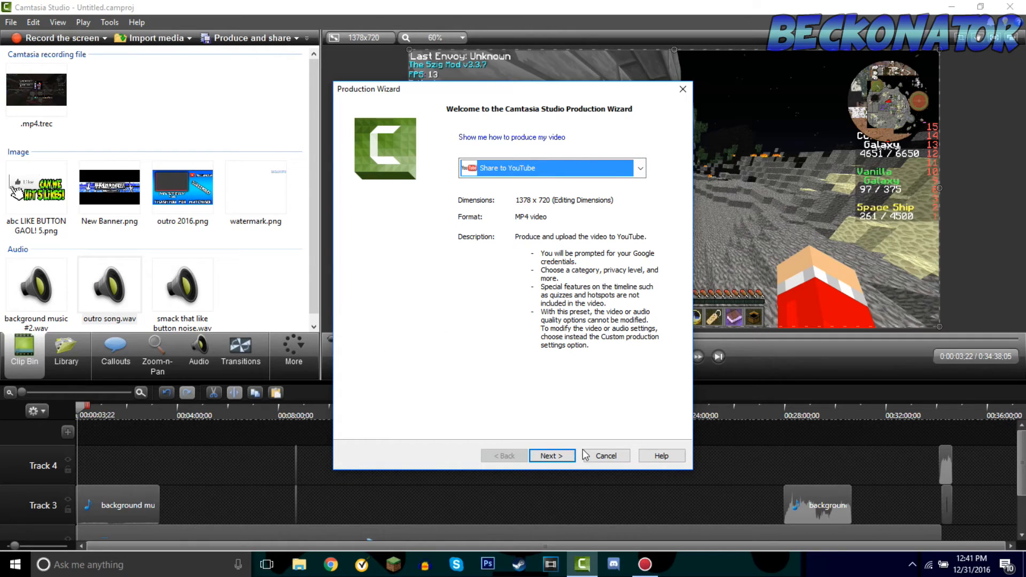
Step: Continue to the YouTube upload details and enter title "CLICKBAIT WANNA BE~", description "kfkjkdjgkafk" and tags "gaming,TAGS,mom"
click(548, 459)
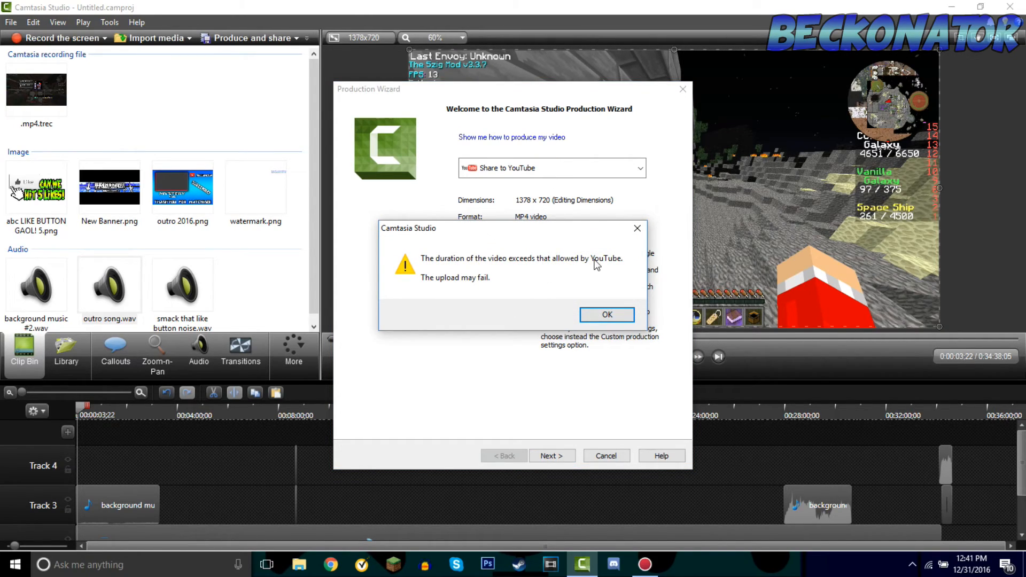
click(607, 313)
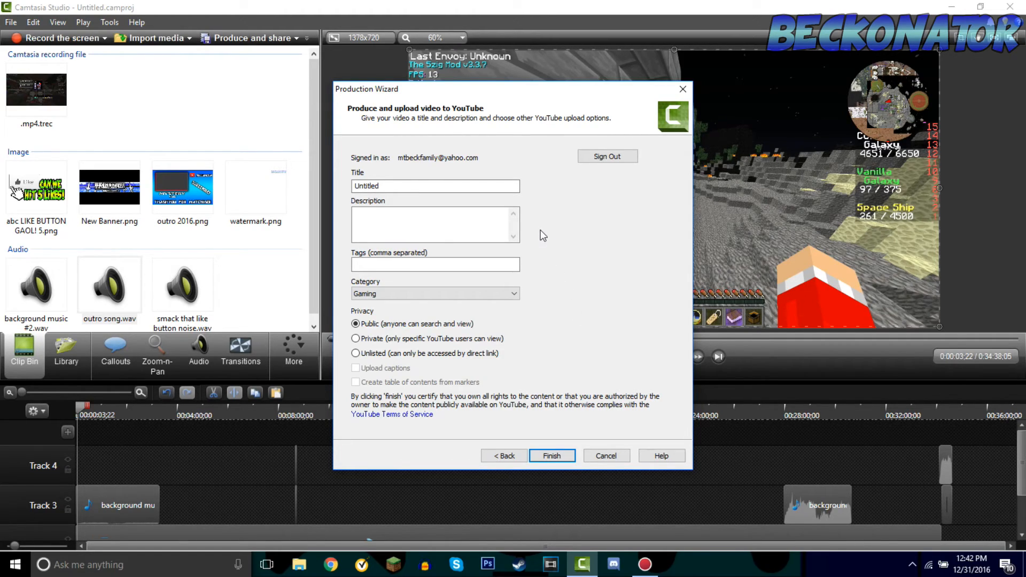
click(427, 186)
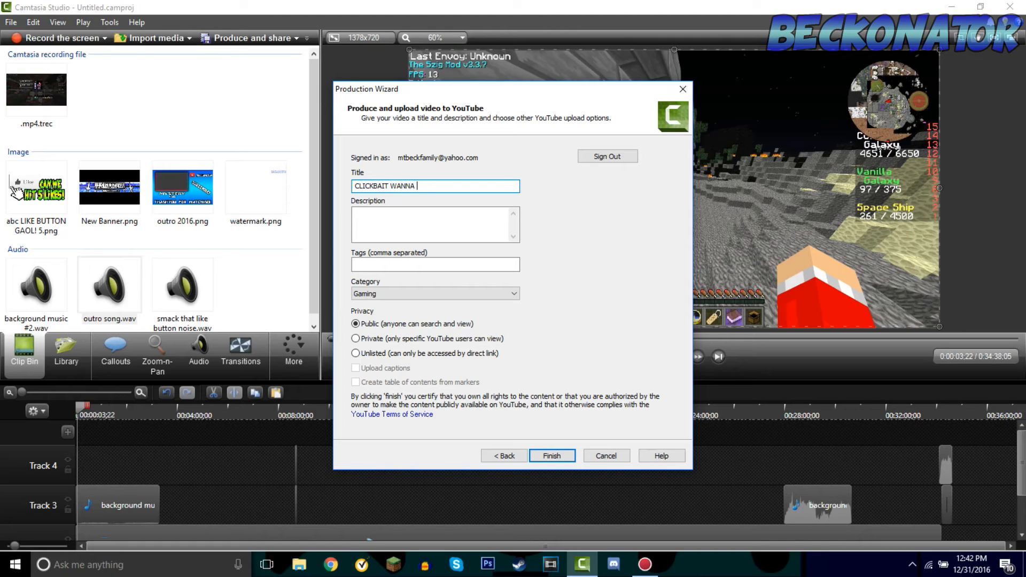
click(451, 221)
text(kfkjkdjgkafk)
click(491, 262)
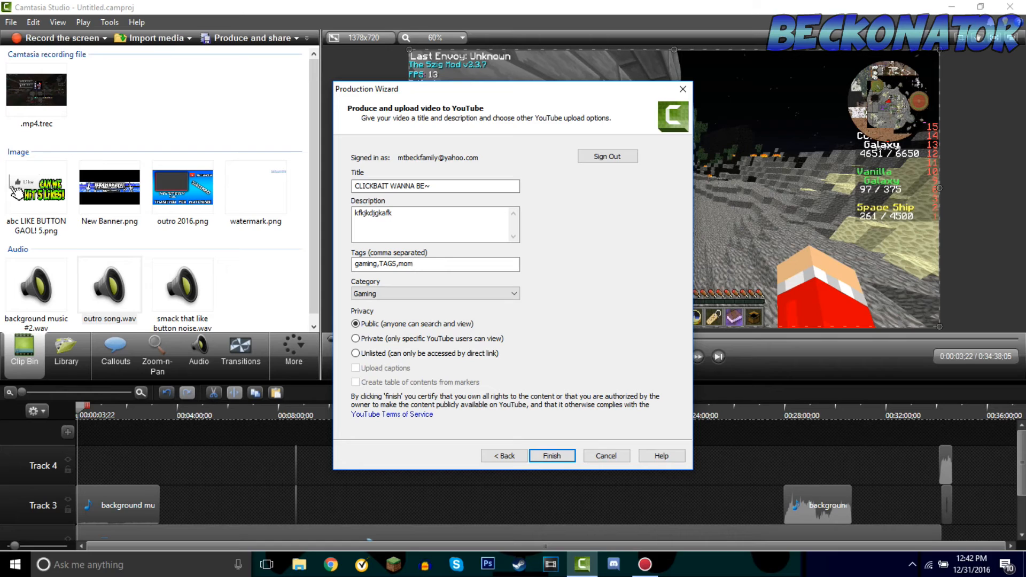
Step: Keep Gaming as the video category and start rendering the project for the YouTube upload
click(457, 294)
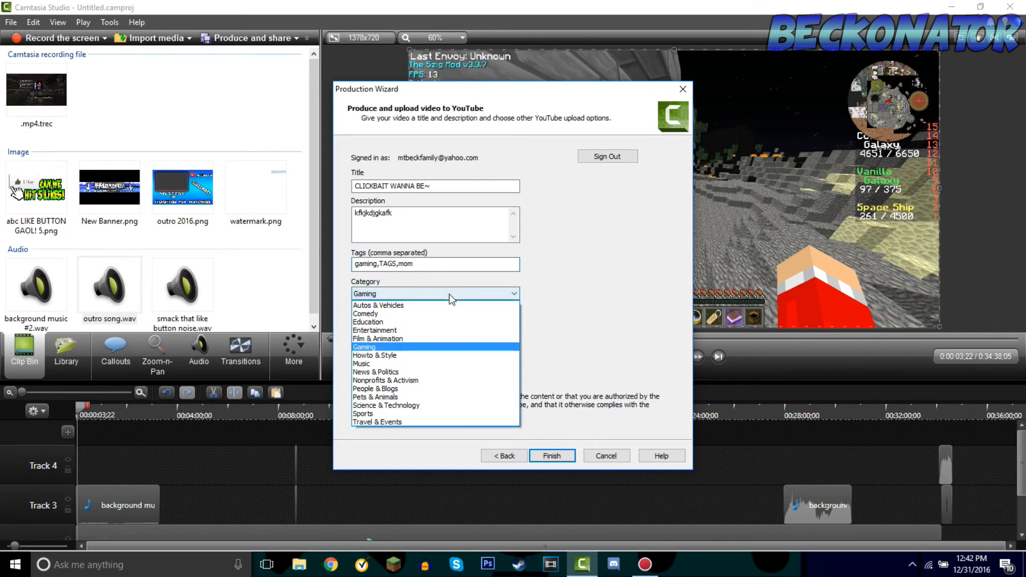
click(444, 346)
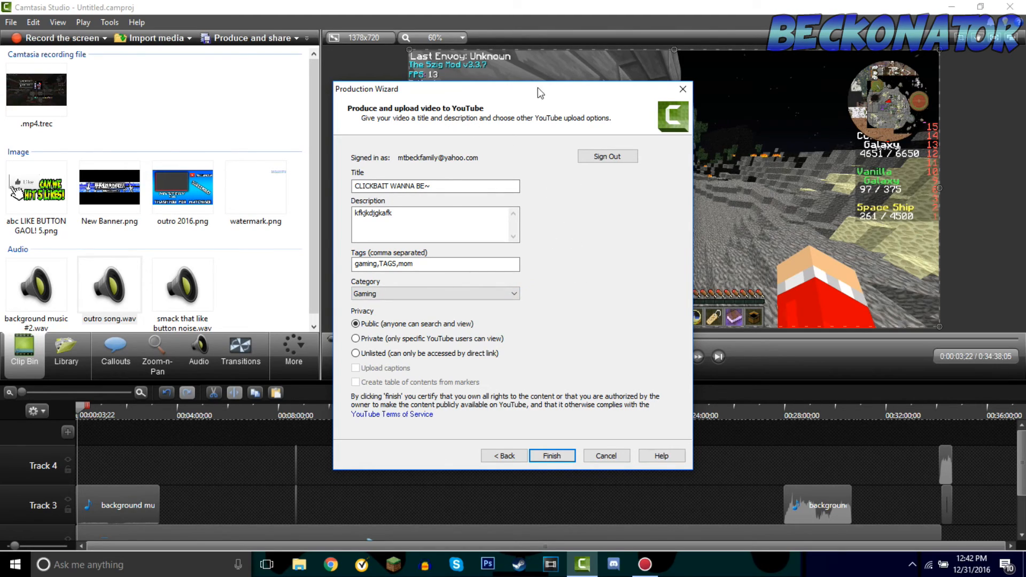
click(552, 455)
drag(490, 226, 483, 157)
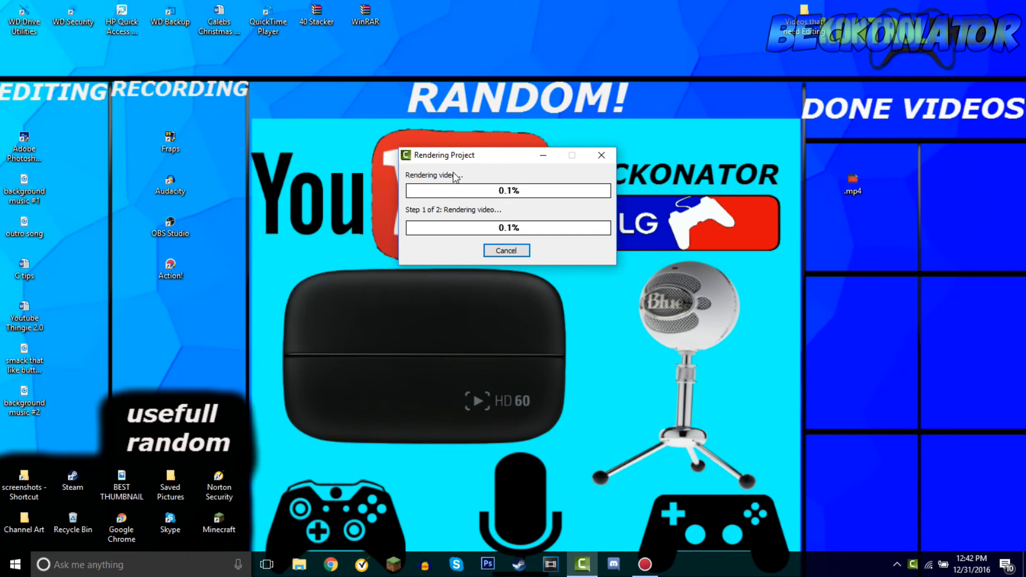
drag(475, 155, 464, 214)
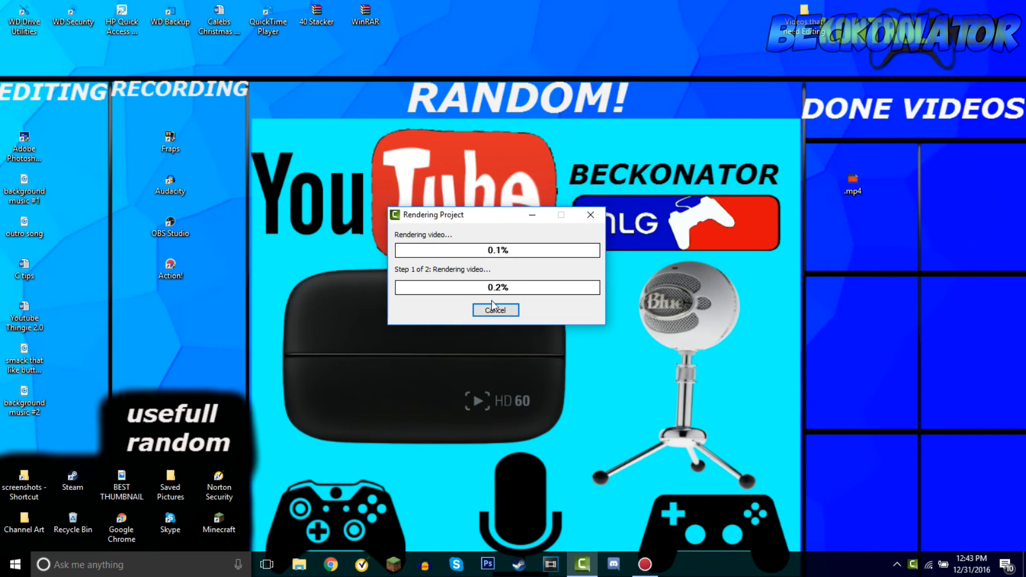
Step: Cancel the running render and close the Production Wizard
click(590, 215)
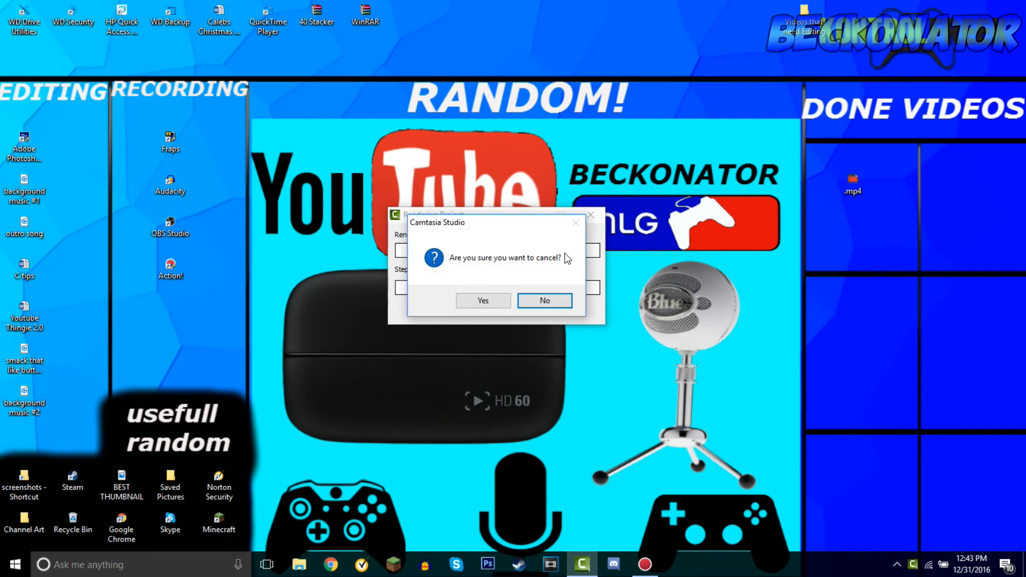
click(503, 302)
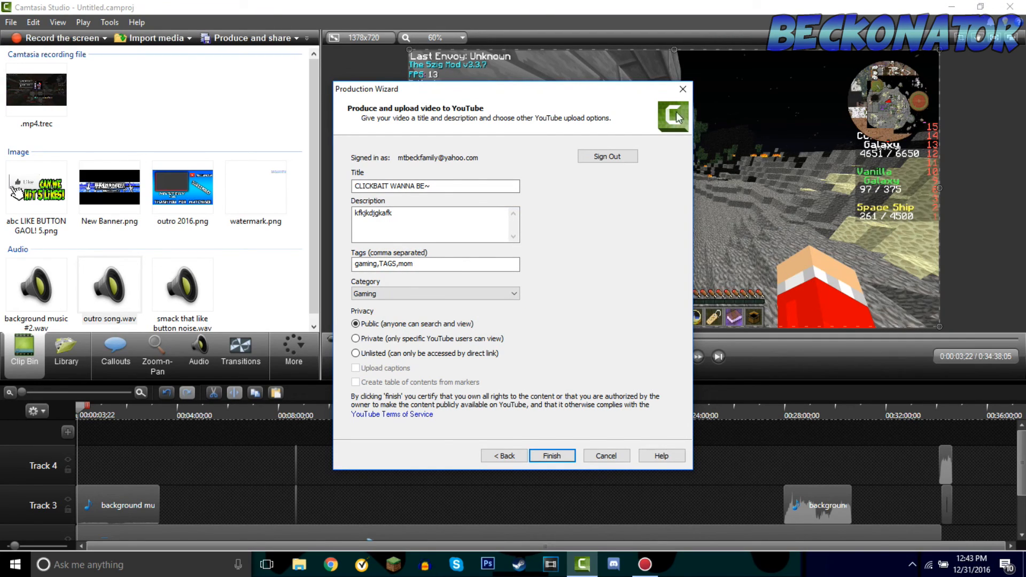
click(683, 89)
Step: Restore the editor to a smaller window and move the timeline playhead to 0:08:40;28
click(976, 6)
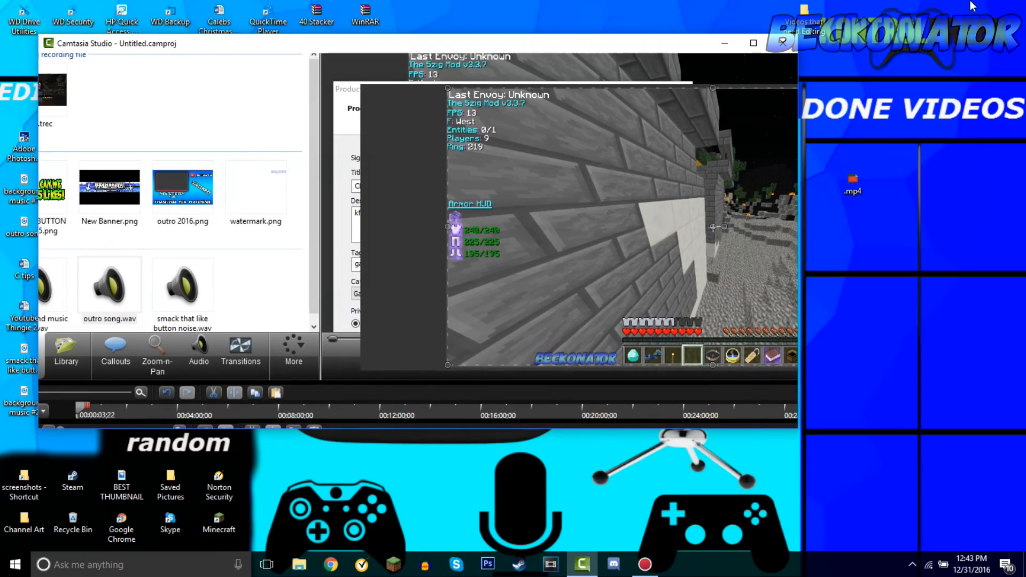
click(582, 563)
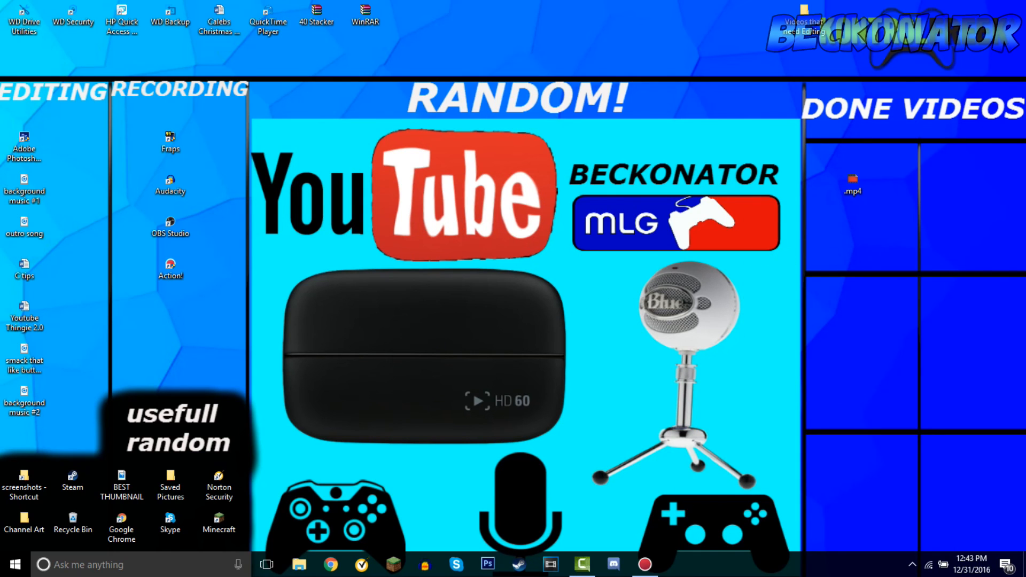
click(582, 564)
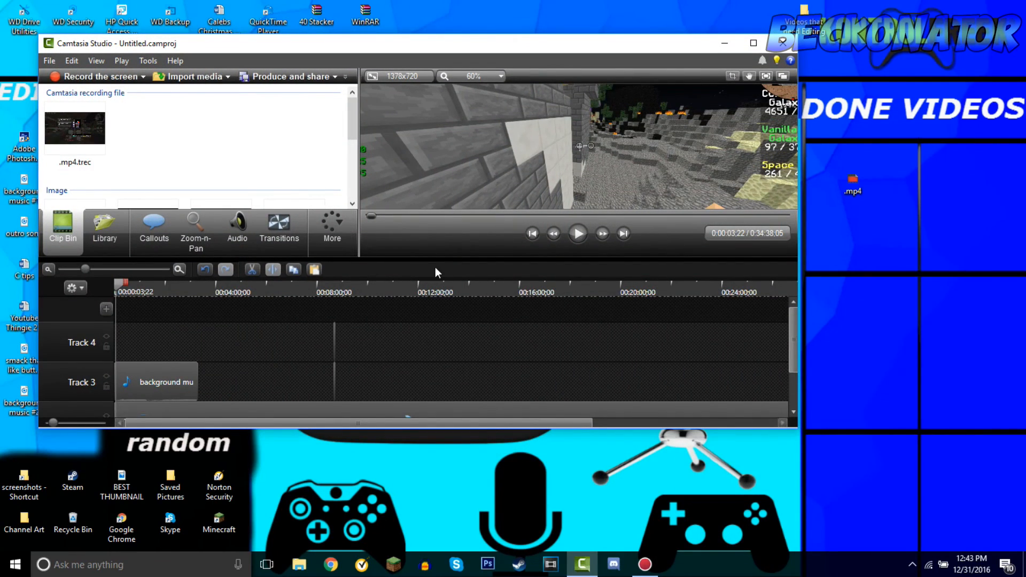
mouse_move(320, 282)
mouse_down()
mouse_move(353, 278)
mouse_move(337, 284)
mouse_up()
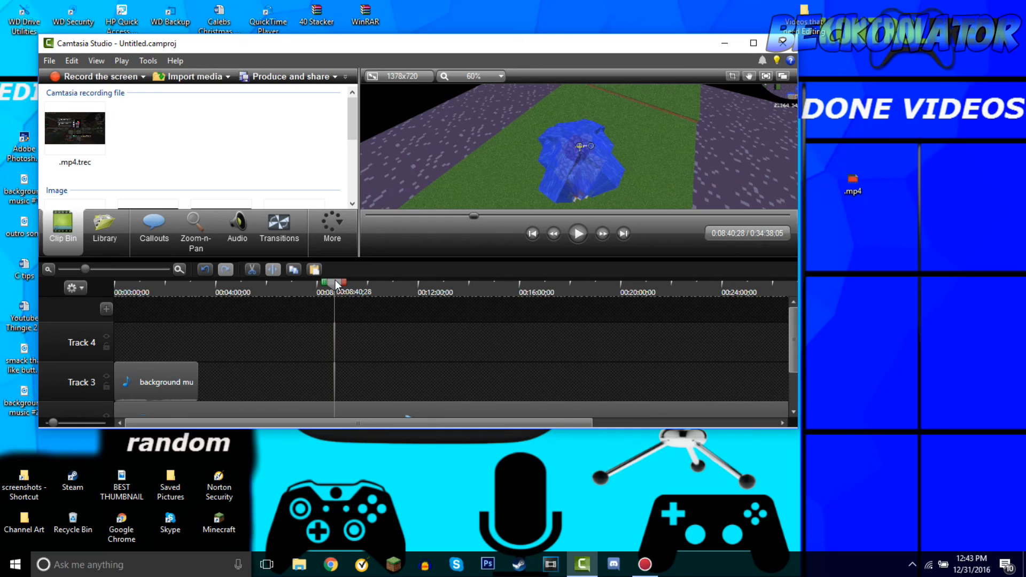